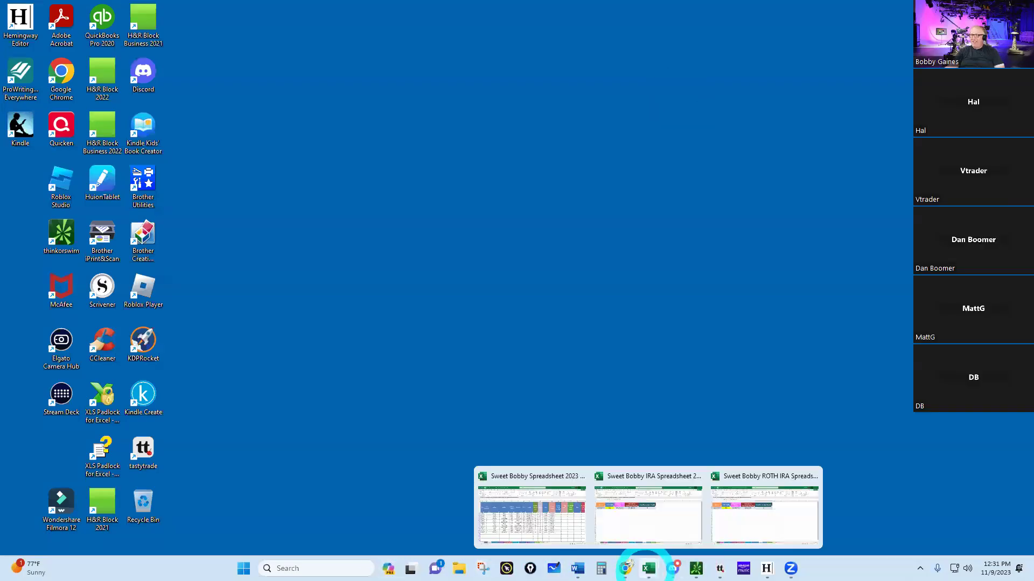
Switch to the thinkorswim main window and display its pair of /ES charts
mouse_move(698, 570)
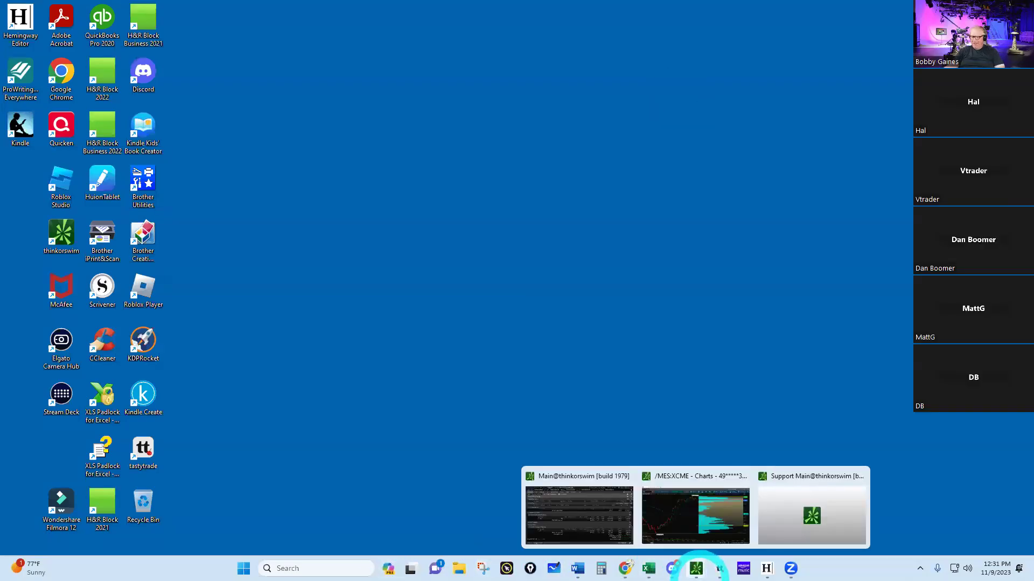
click(599, 531)
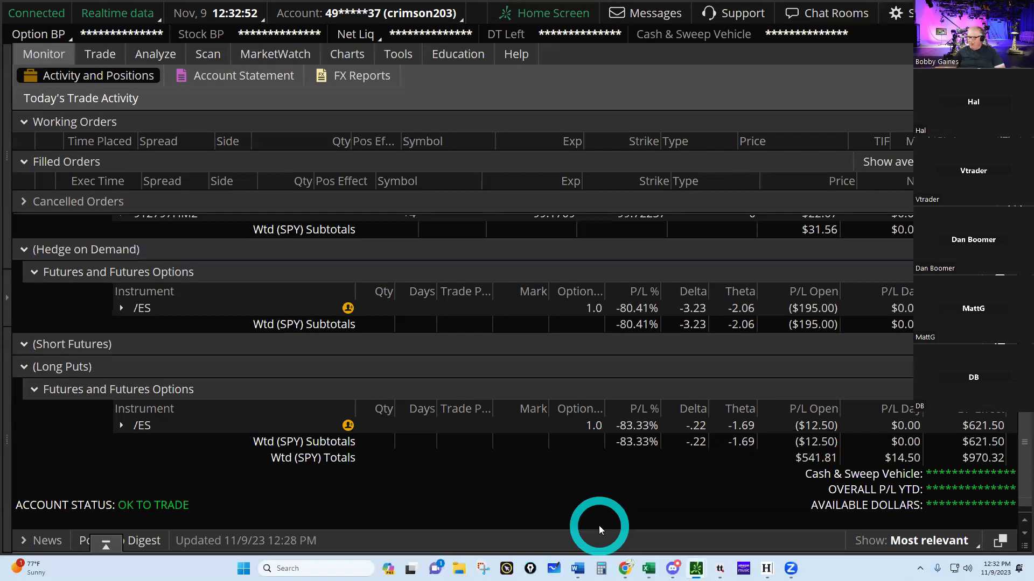
click(350, 57)
click(336, 412)
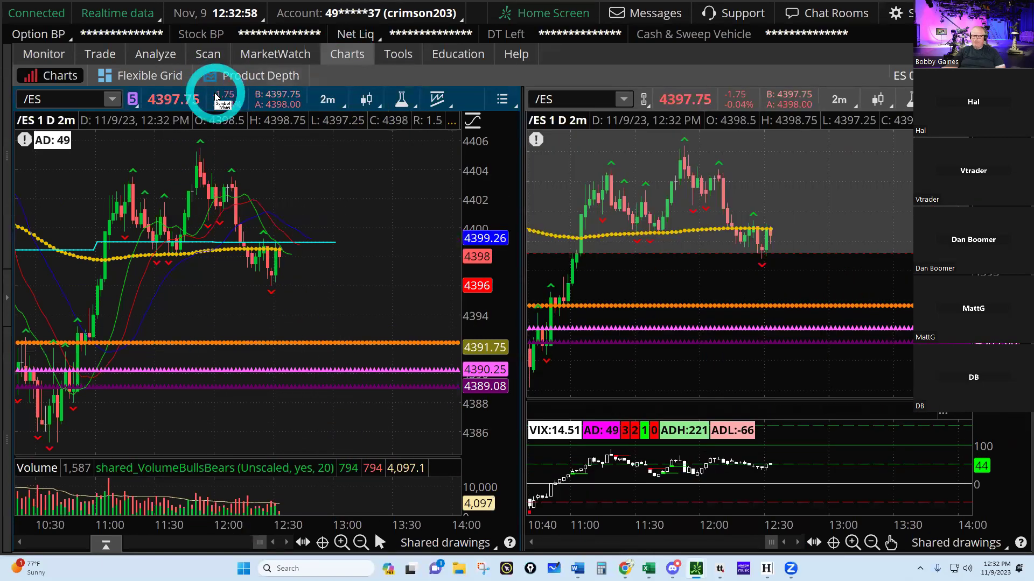
Reload the /ES chart without the volume pane by switching it to 1 D : 1m and back to 1 D : 2m
click(847, 106)
click(772, 185)
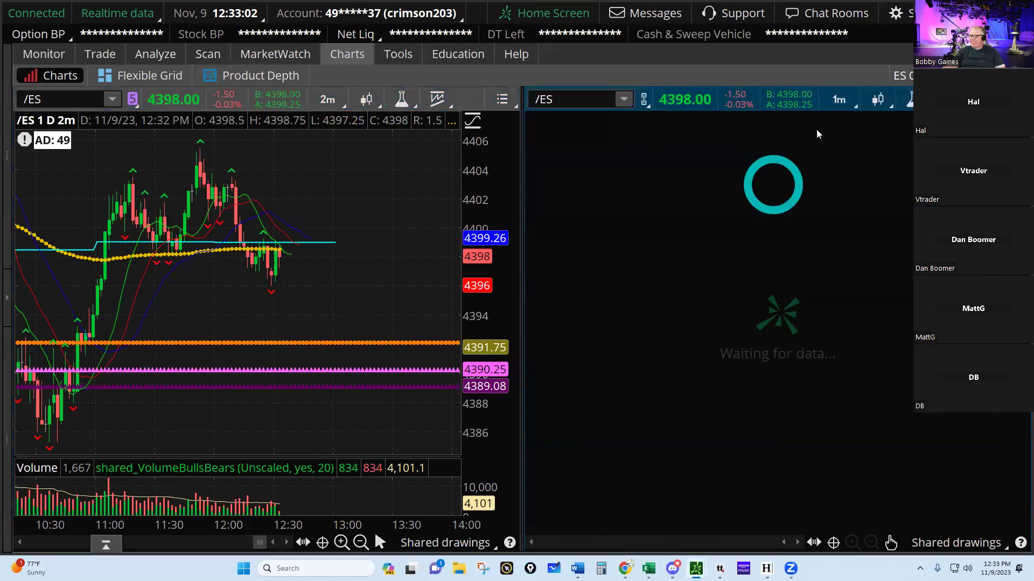
click(838, 100)
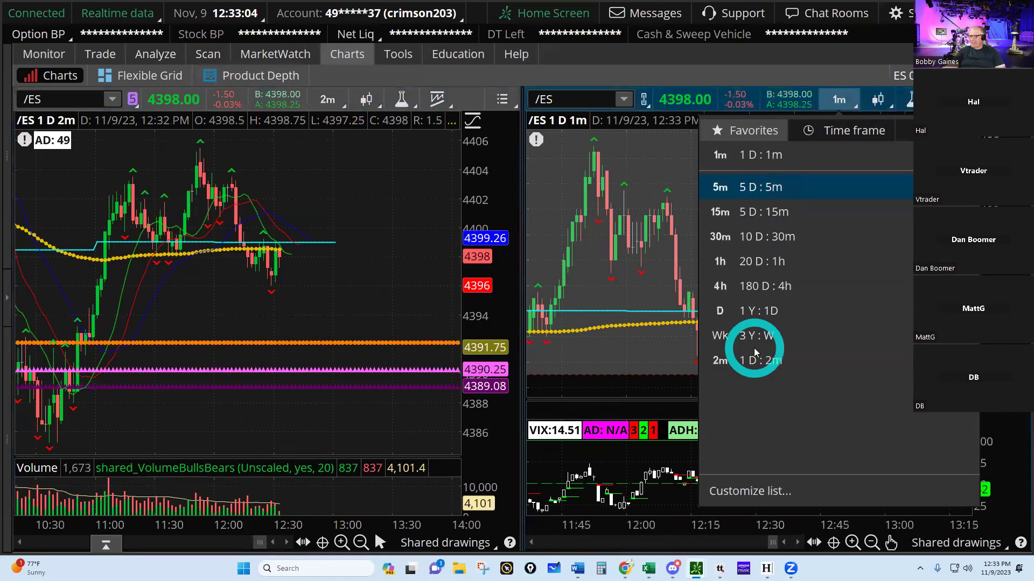
click(755, 354)
Reload the /ES chart with the volume pane through 1 D : 1m back to 1 D : 2m, and enlarge its volume pane
click(324, 99)
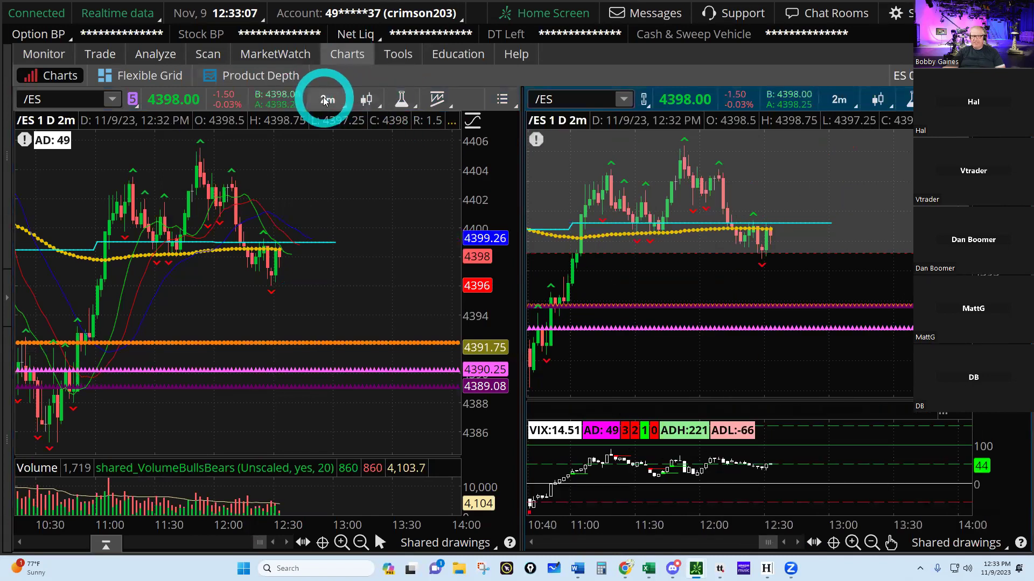
click(231, 184)
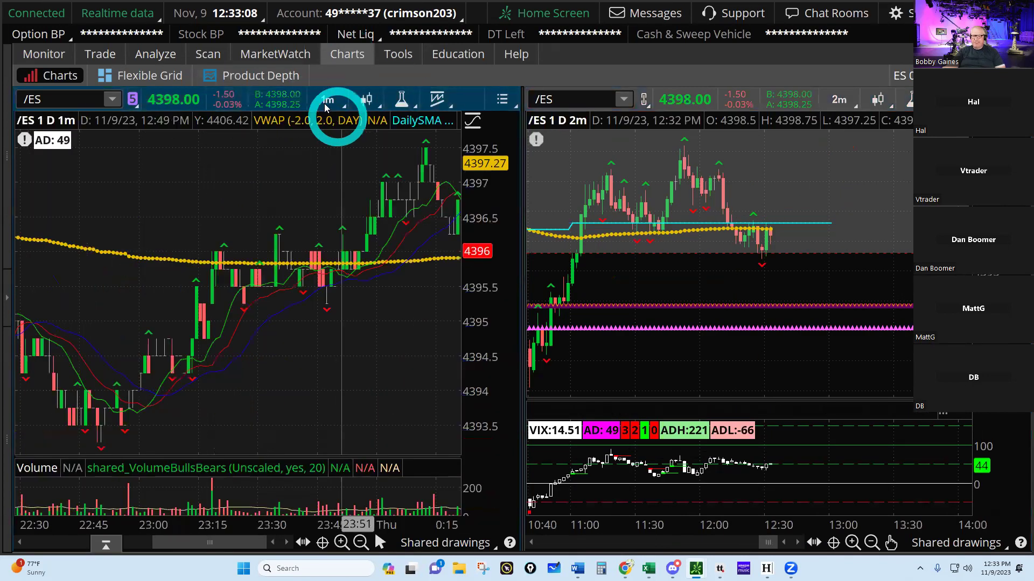
click(326, 101)
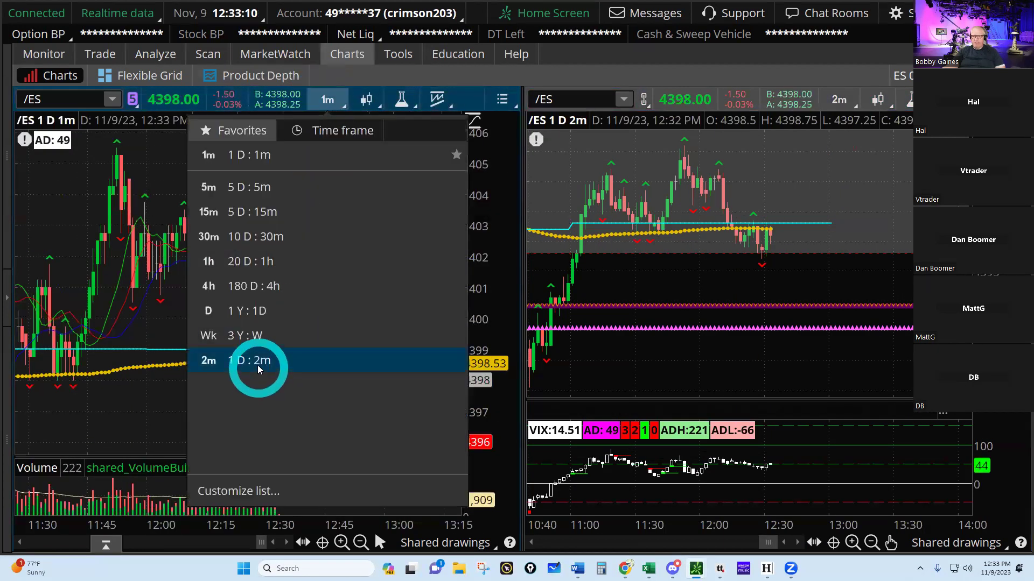
click(259, 368)
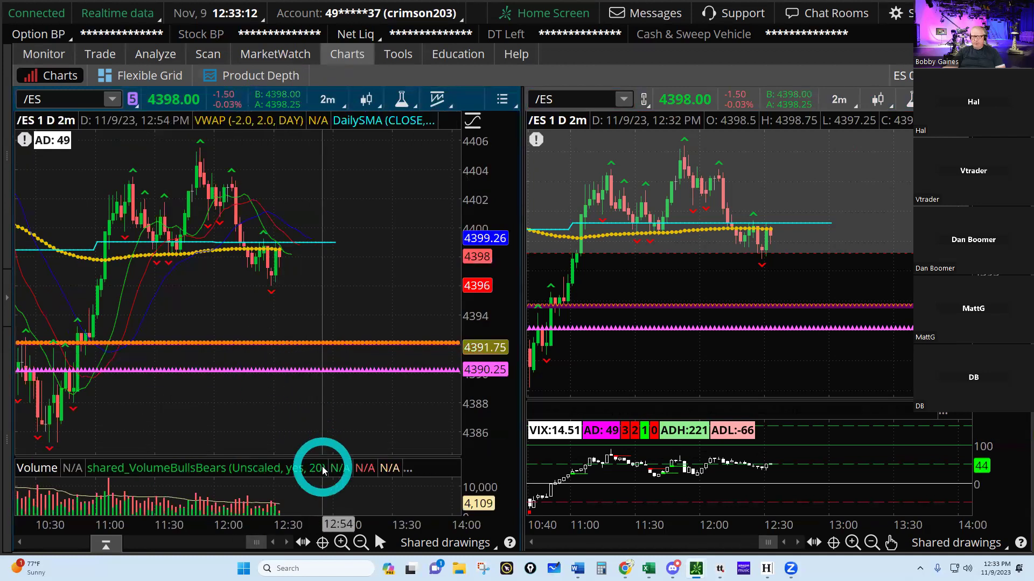
drag(323, 467, 325, 393)
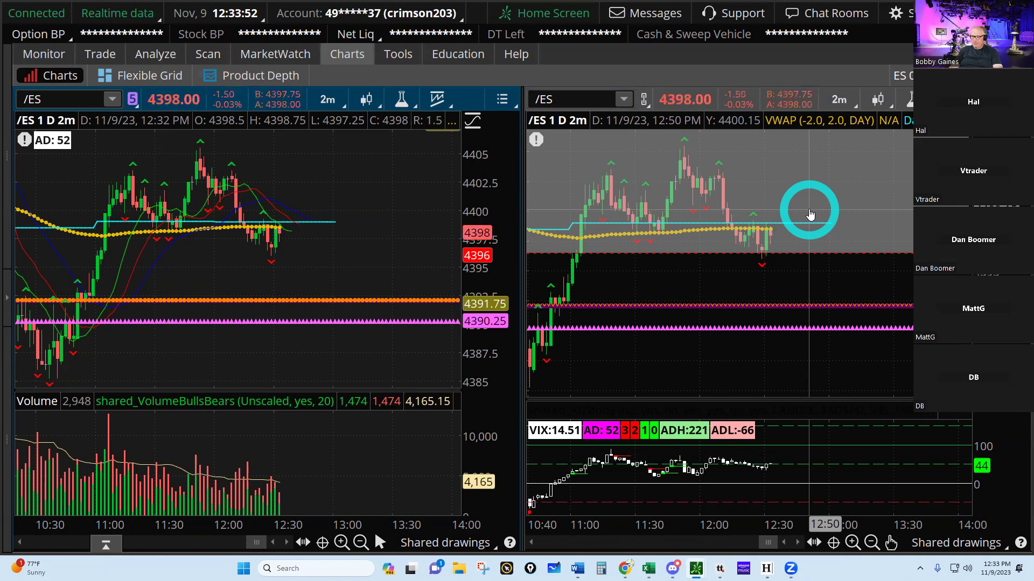
Bring up the detached Volume Profile chart window and change its symbol from /MES to /ES
click(649, 569)
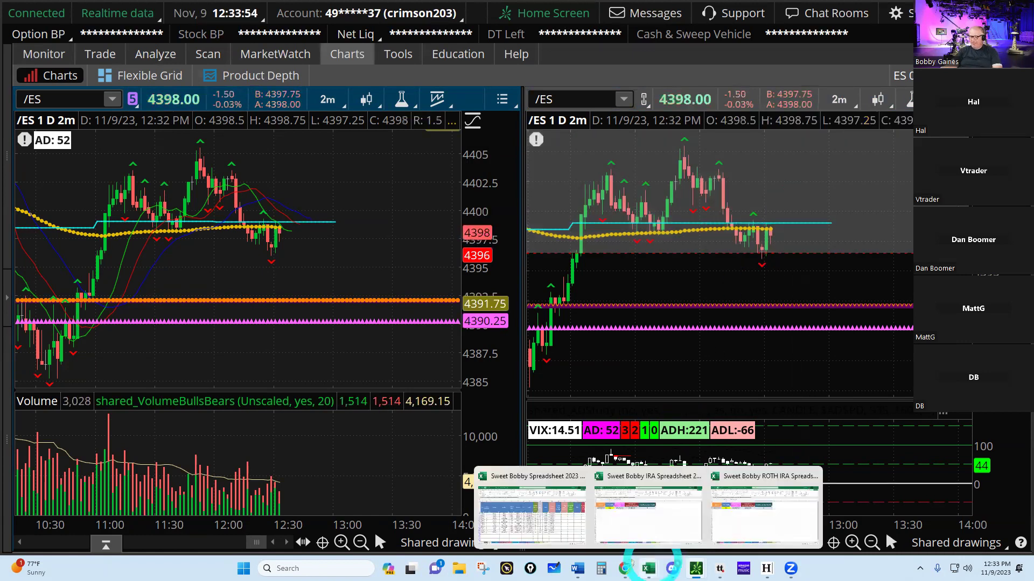
click(696, 569)
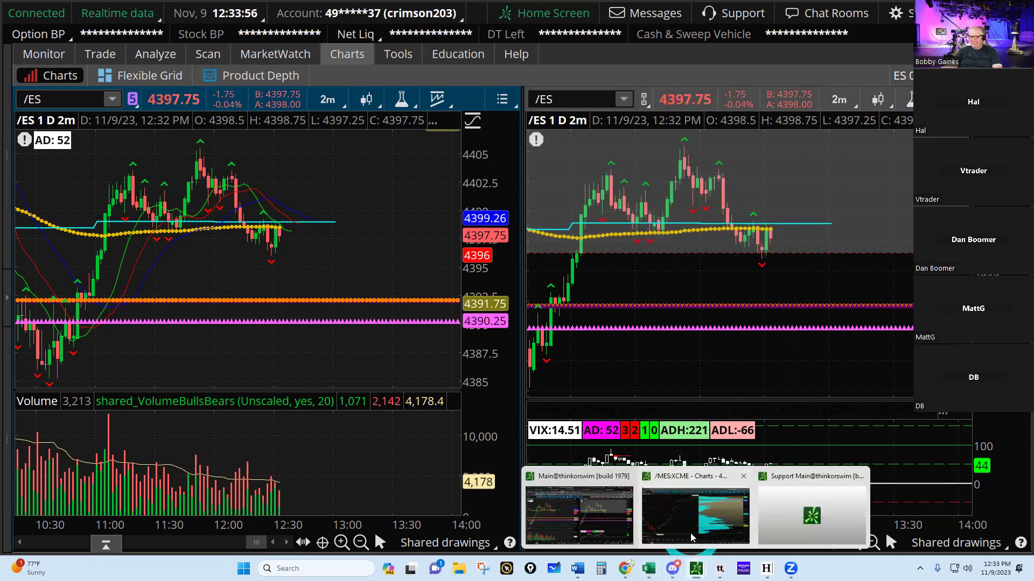
click(691, 533)
click(538, 127)
click(99, 56)
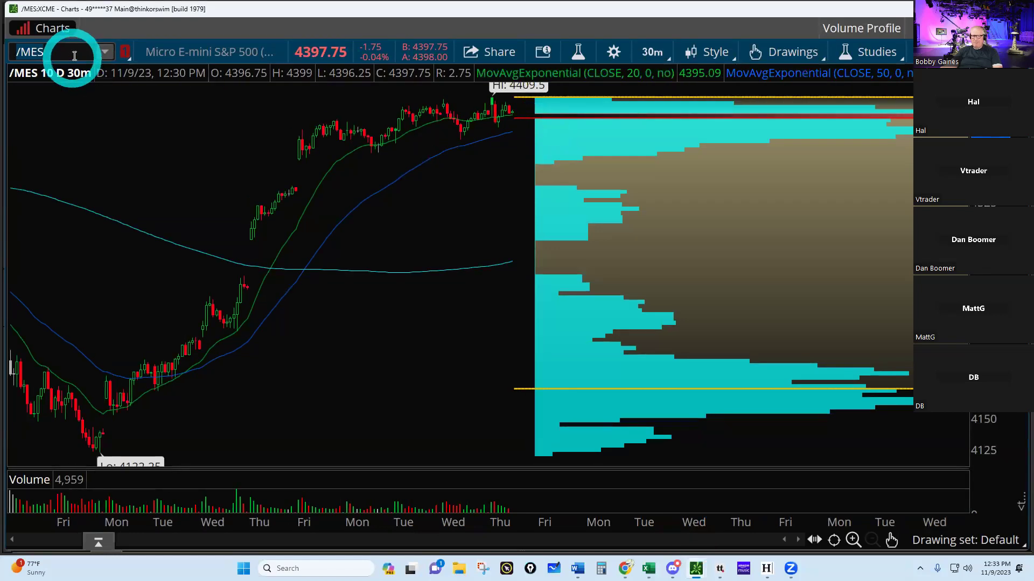
click(47, 125)
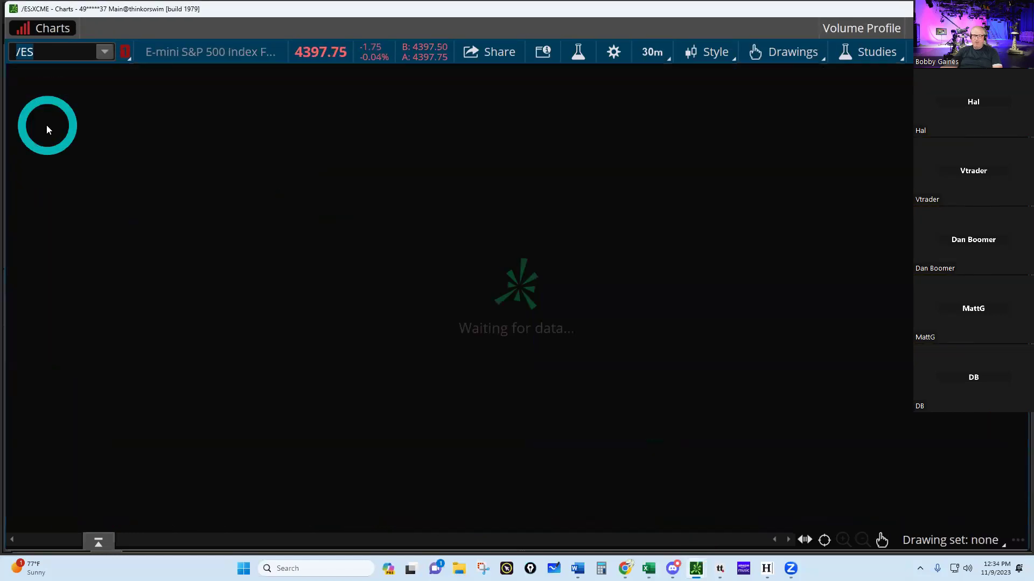
click(623, 226)
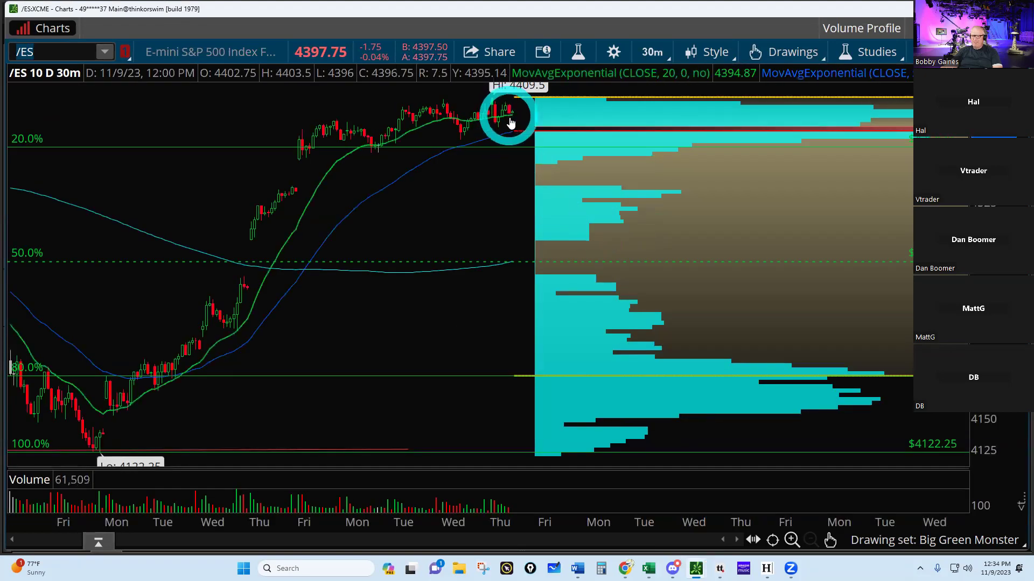
click(553, 132)
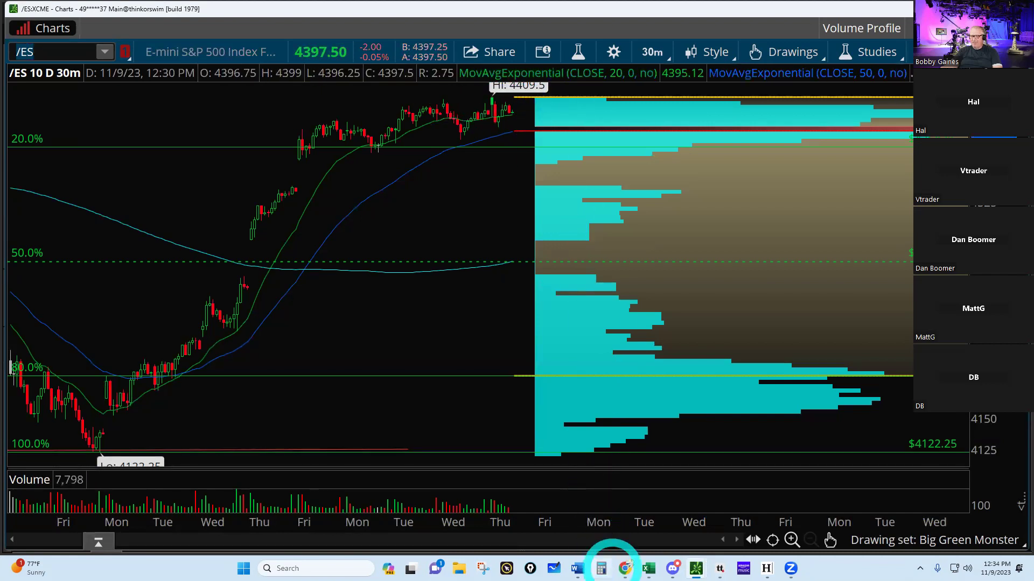
Switch to Chrome, examine the ES1! daily chart with its regression channel on TradingView, and minimize the browser
click(624, 566)
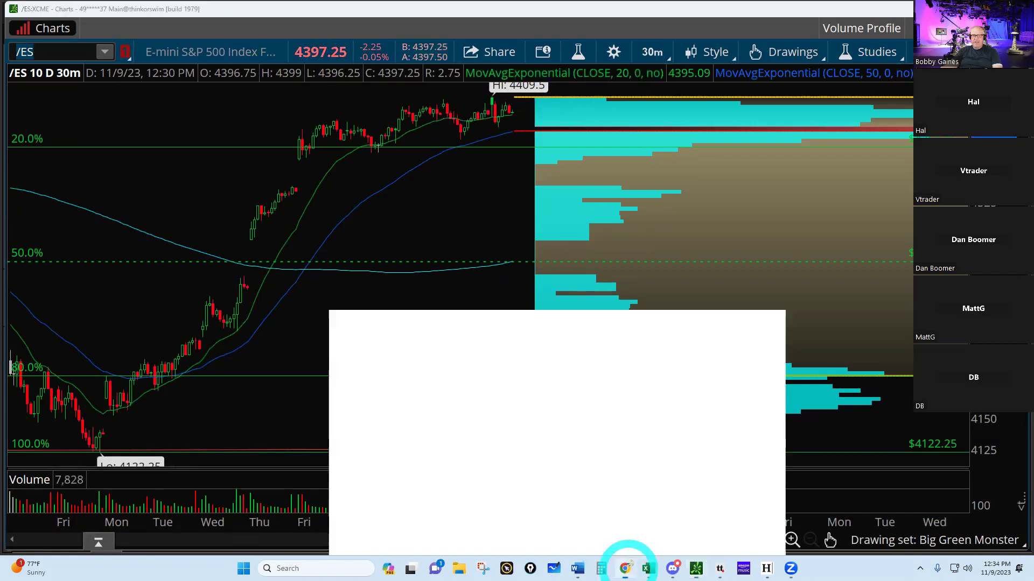
click(49, 11)
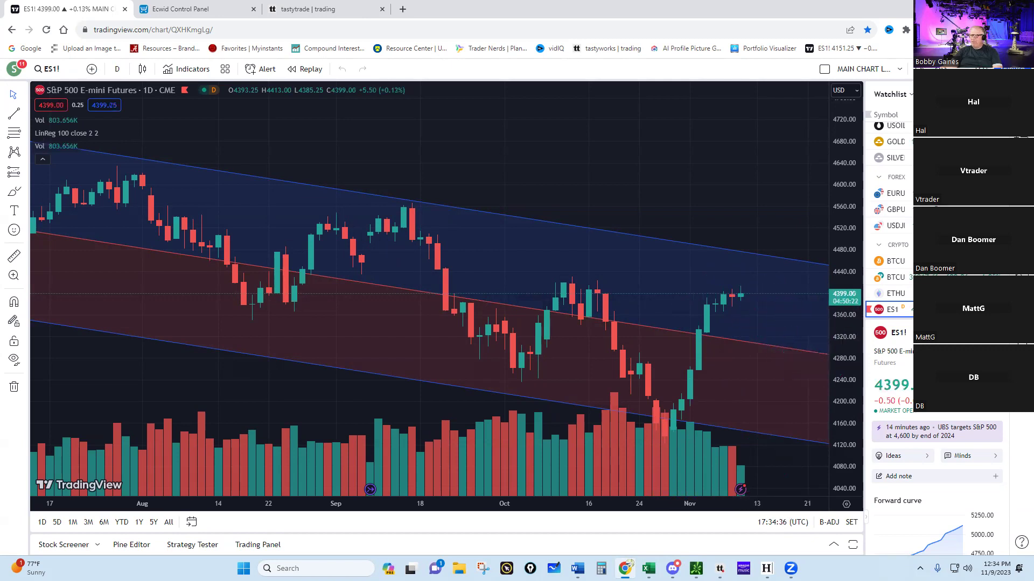
click(625, 568)
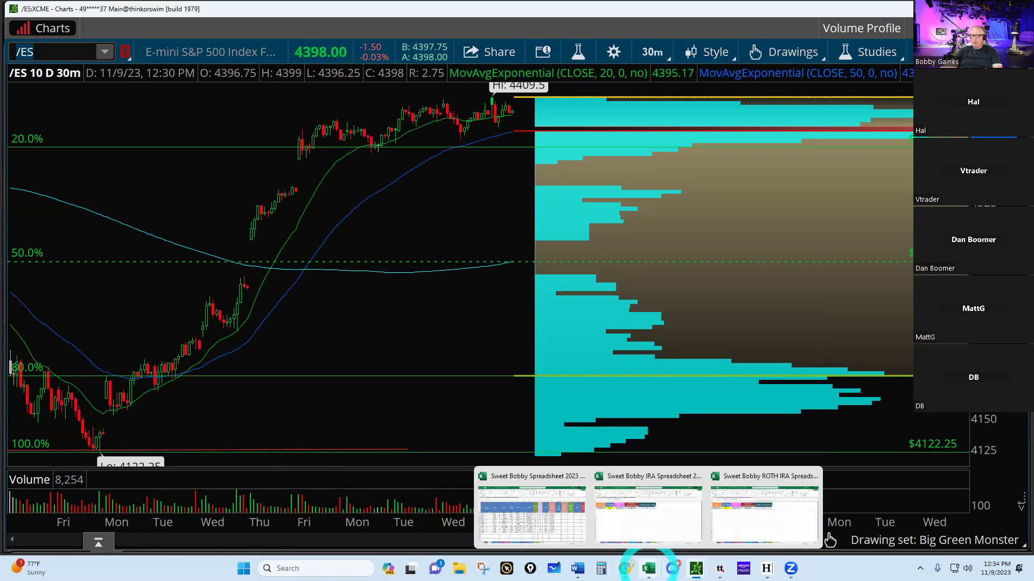
Switch to Discord and open the steady-income-trading channel under Nerd Niche Channels to read its latest posts
mouse_move(625, 566)
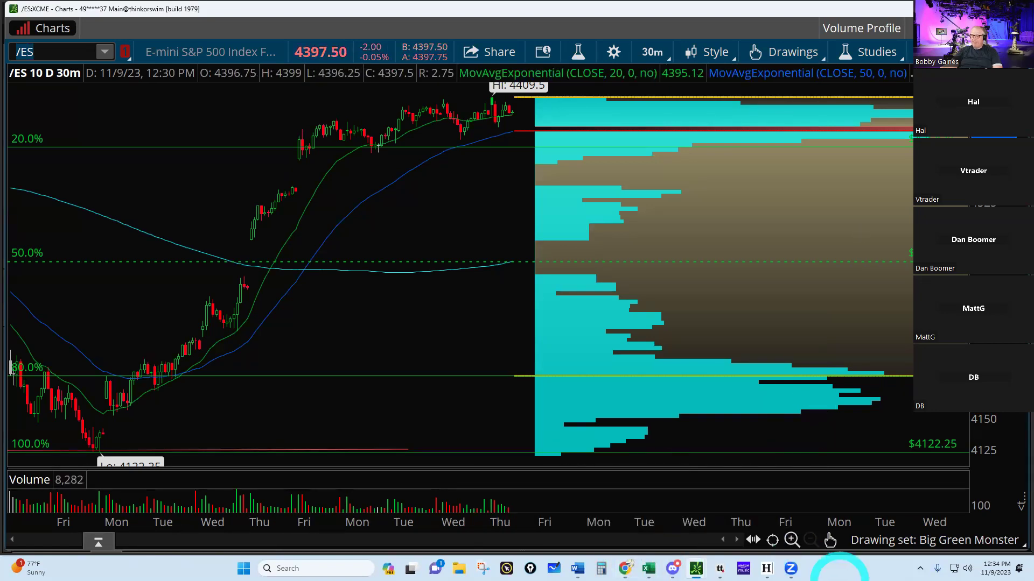
click(672, 568)
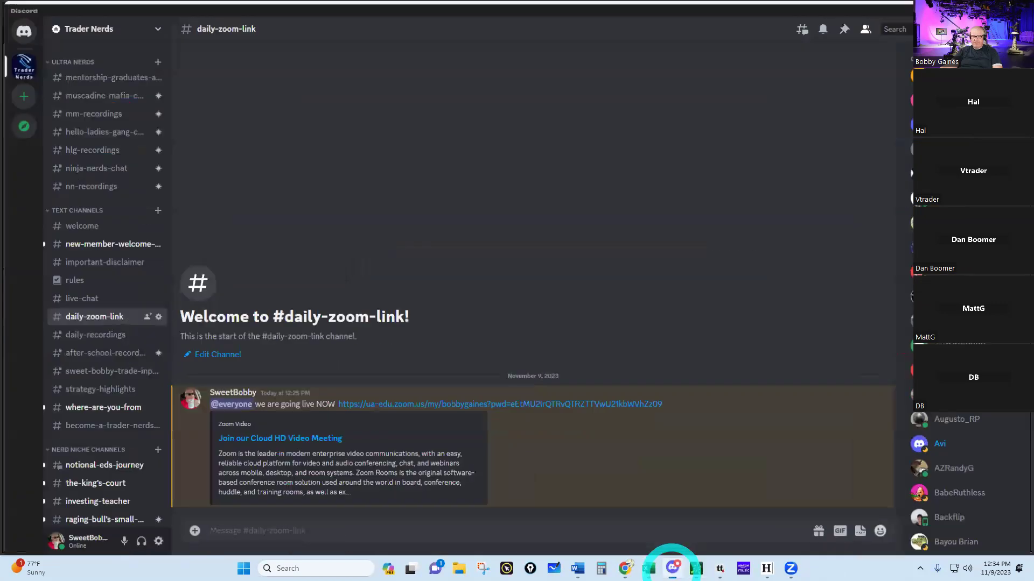
scroll(127, 280, down, 5)
scroll(123, 308, down, 5)
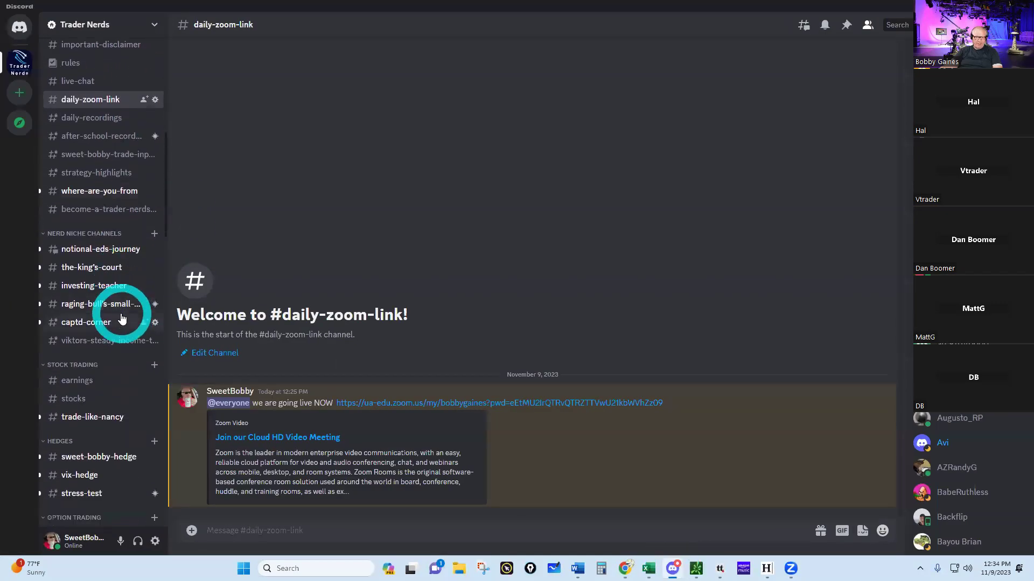
scroll(123, 318, down, 3)
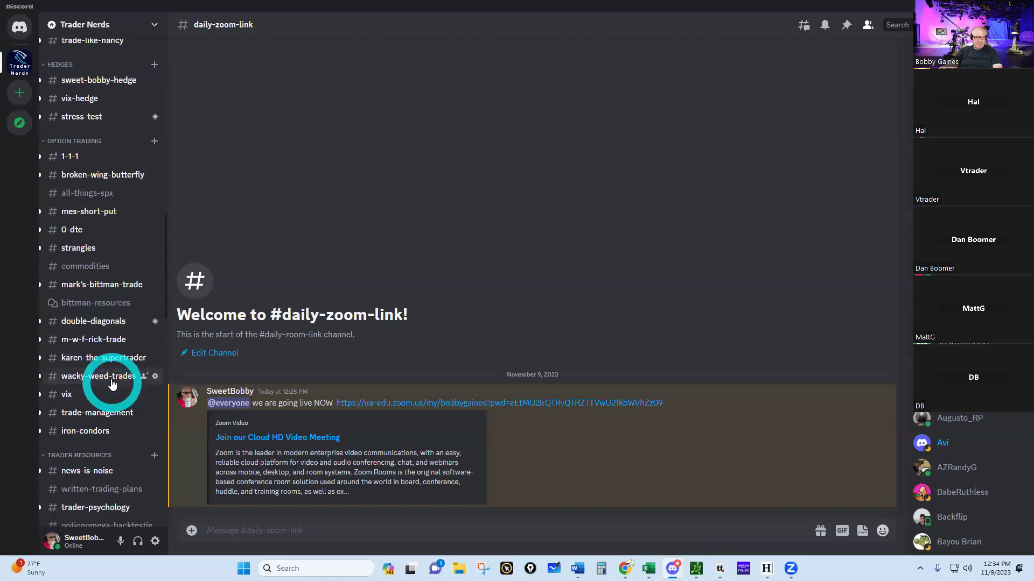
scroll(110, 264, up, 2)
scroll(110, 262, up, 3)
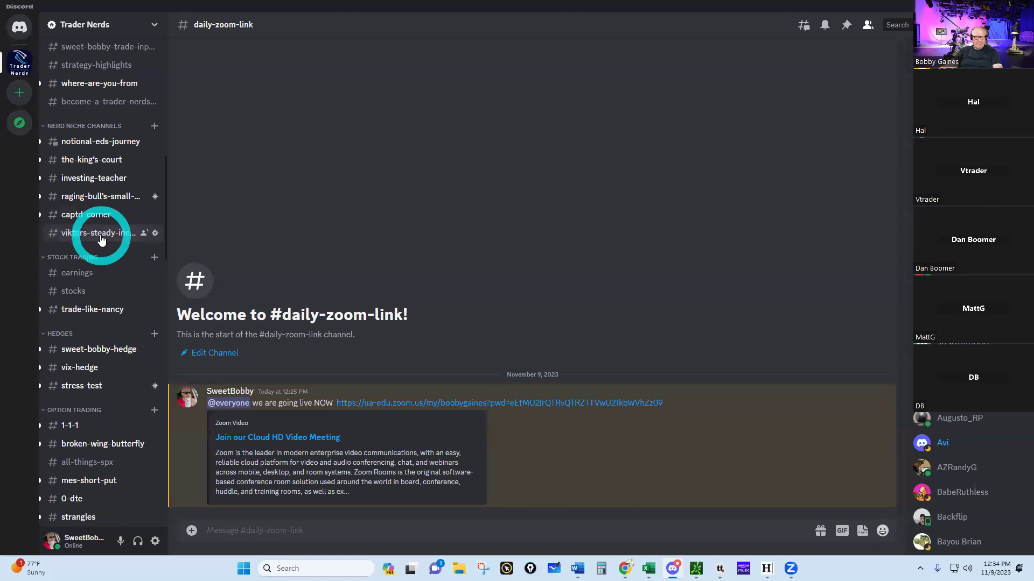
click(102, 237)
click(583, 296)
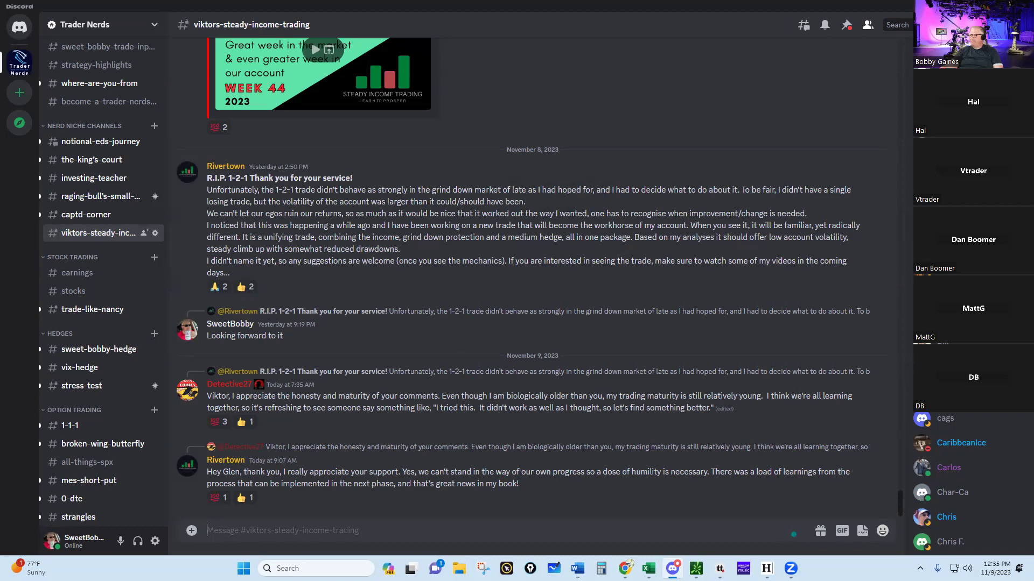
Return to the thinkorswim main window and select the last main account in the account list
key(alt+Tab)
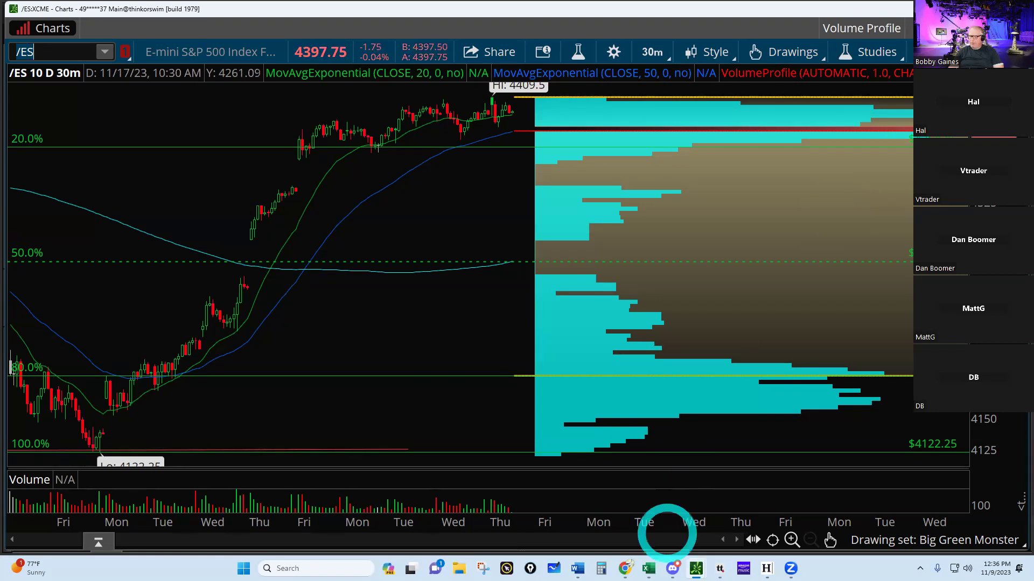
mouse_move(651, 569)
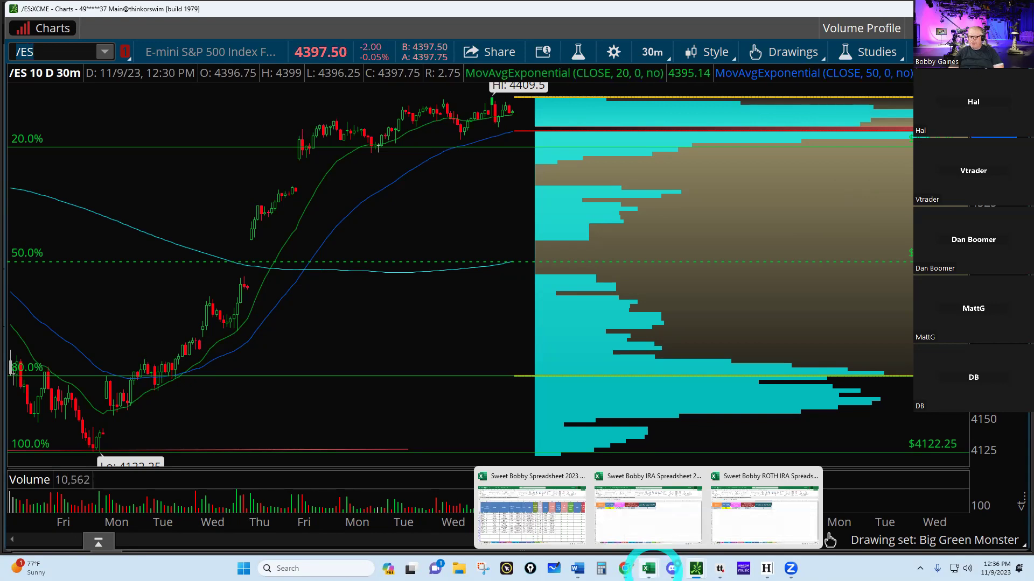
mouse_move(696, 568)
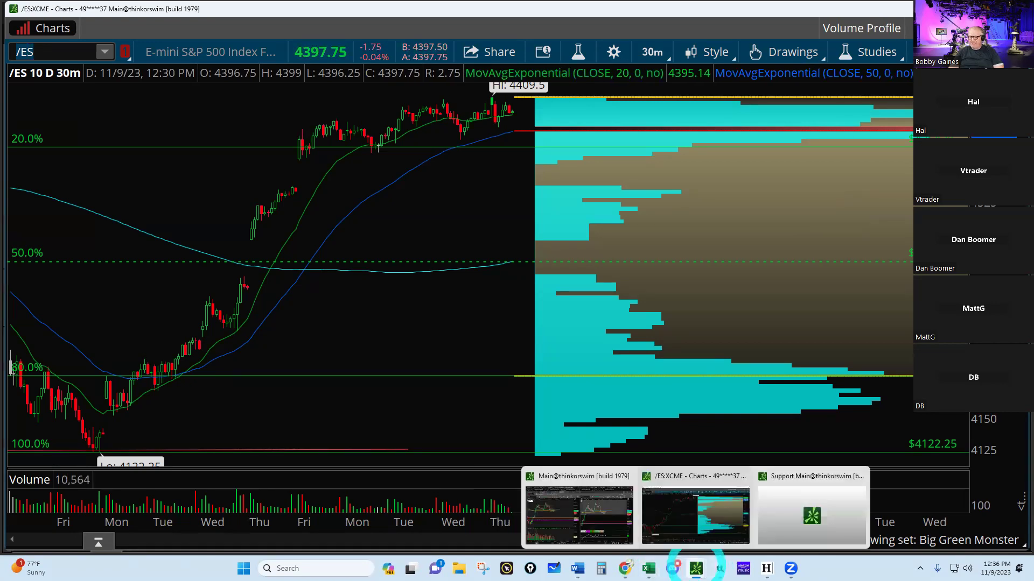
click(576, 514)
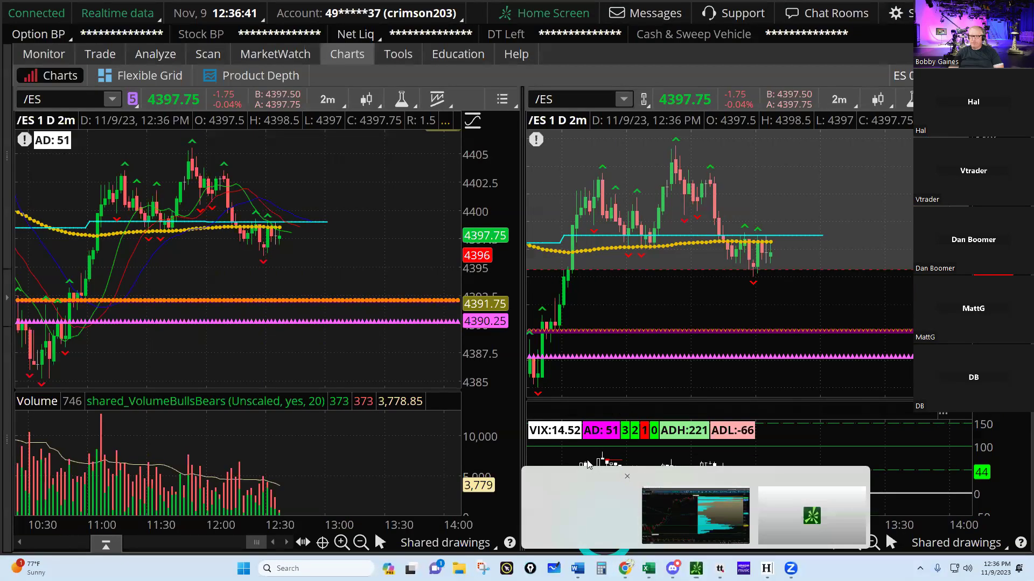
click(430, 13)
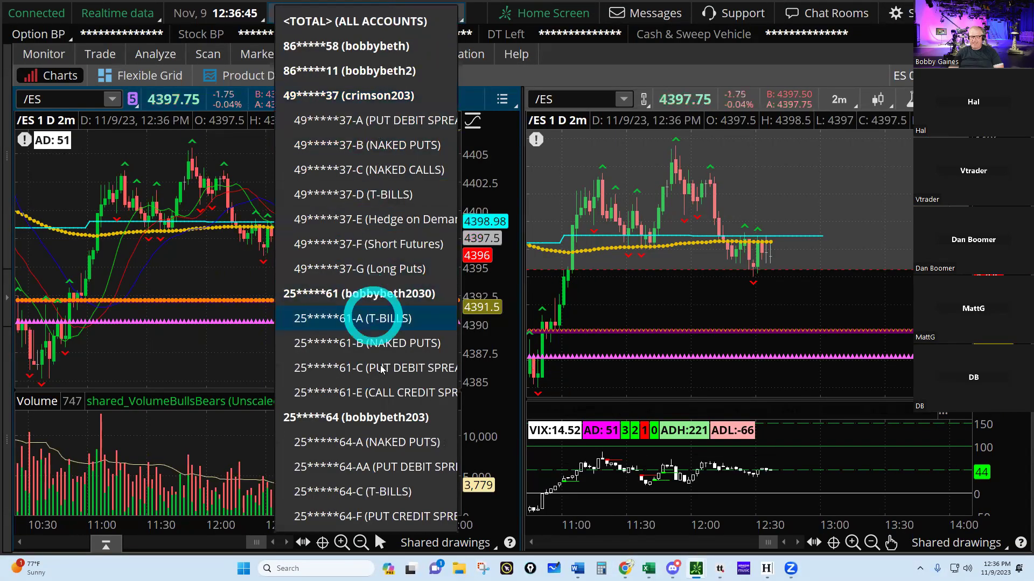
click(377, 419)
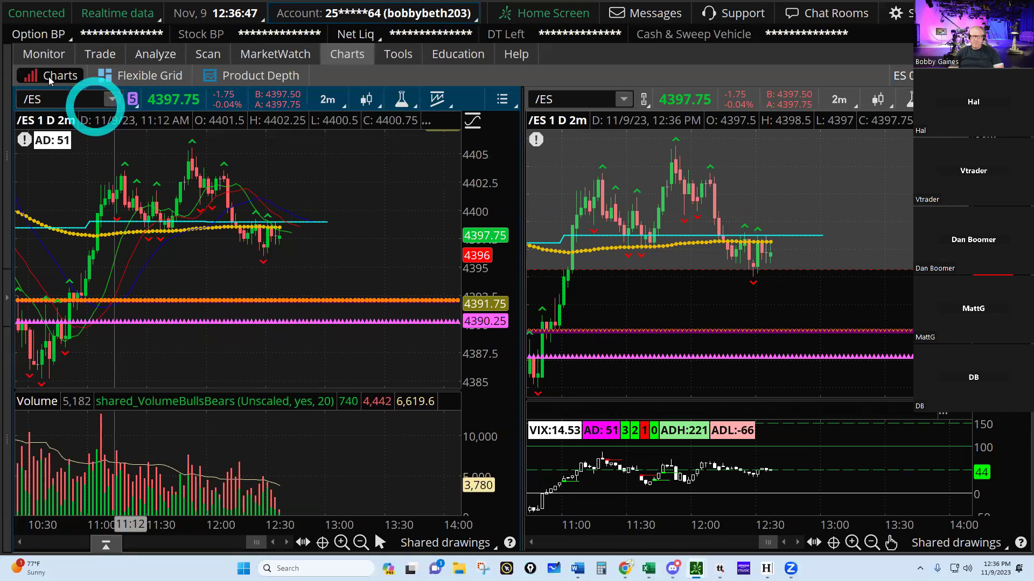
Open the account's Activity and Positions with the account info sidebar expanded, and view its 5 Day Net Liquidating Value
click(43, 55)
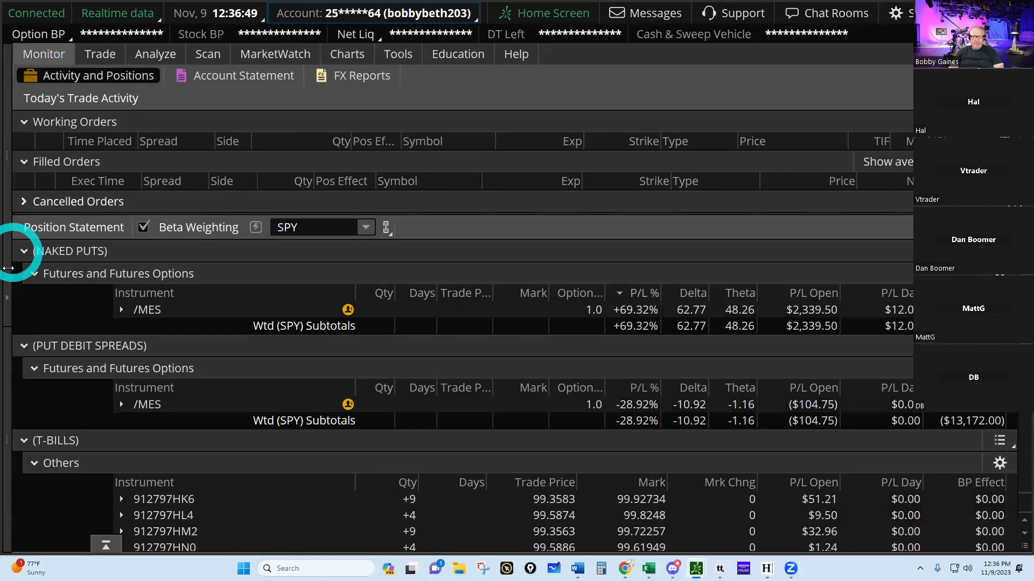
click(7, 297)
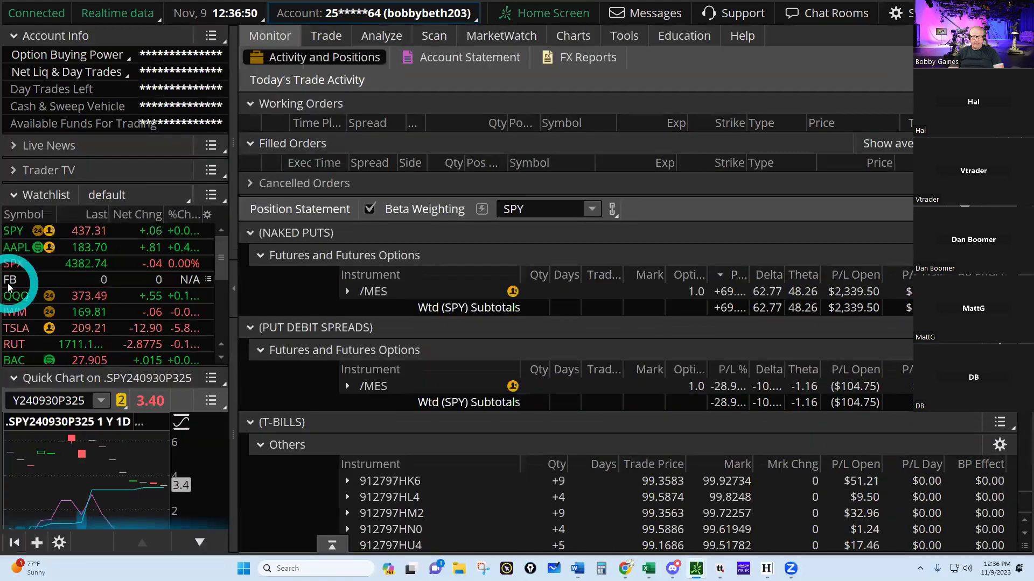
click(70, 74)
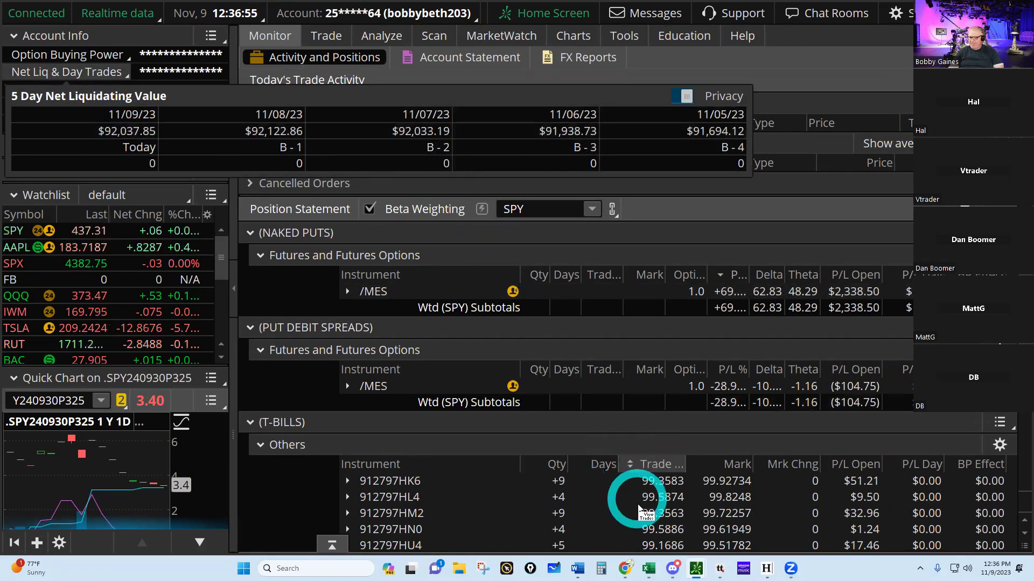
Switch to the Sweet Bobby IRA spreadsheet in Excel and enter 92037 as the net liquidation value in row 171 of the Net Liq sheet
click(656, 529)
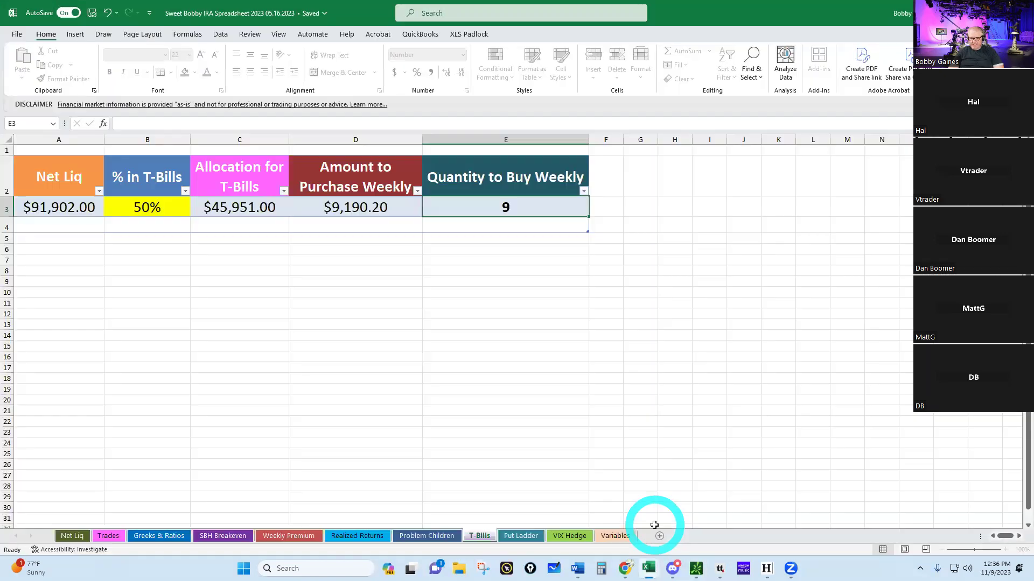
click(73, 549)
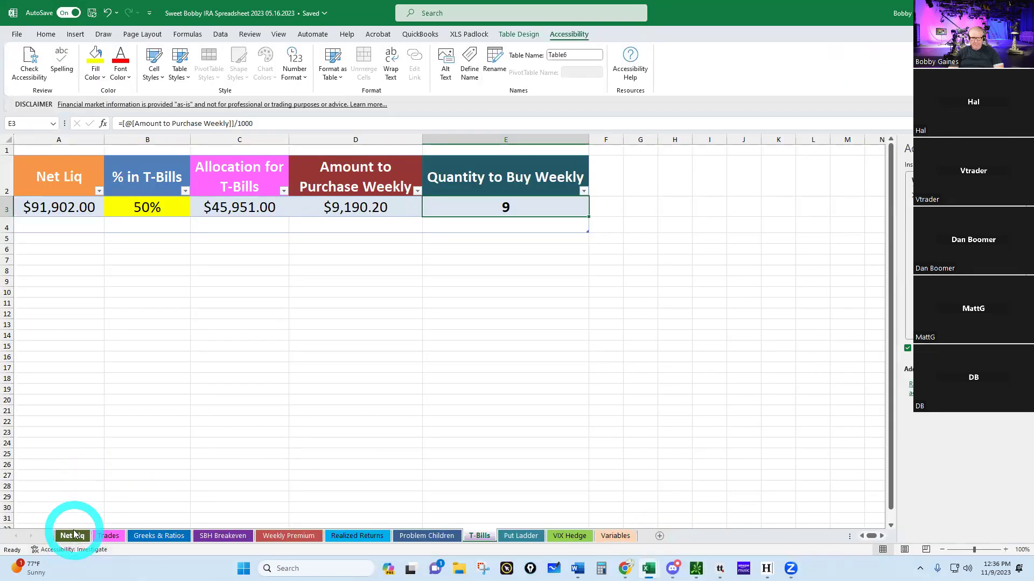
click(71, 536)
click(224, 334)
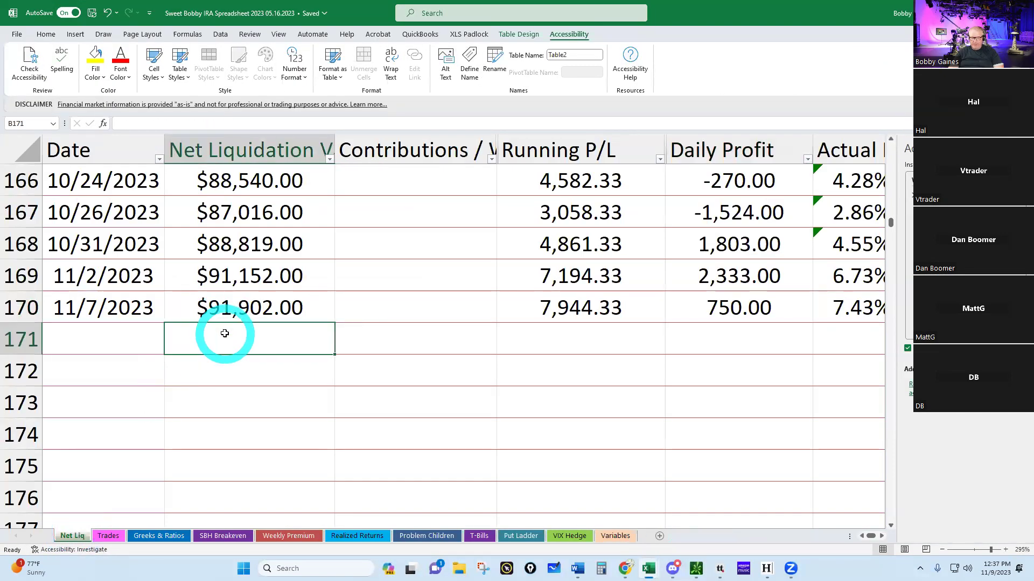
text(92,03)
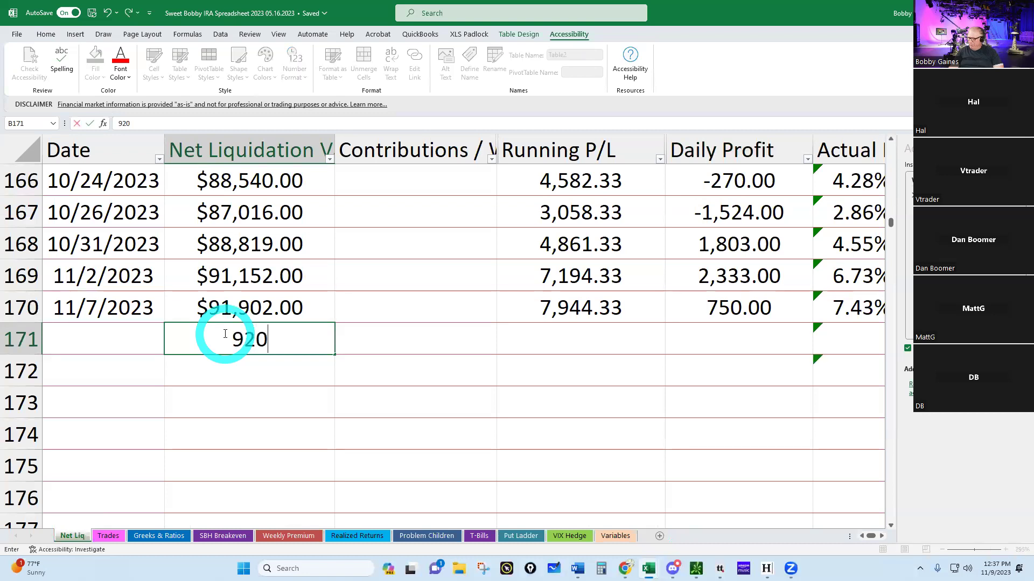
text(7)
key(Return)
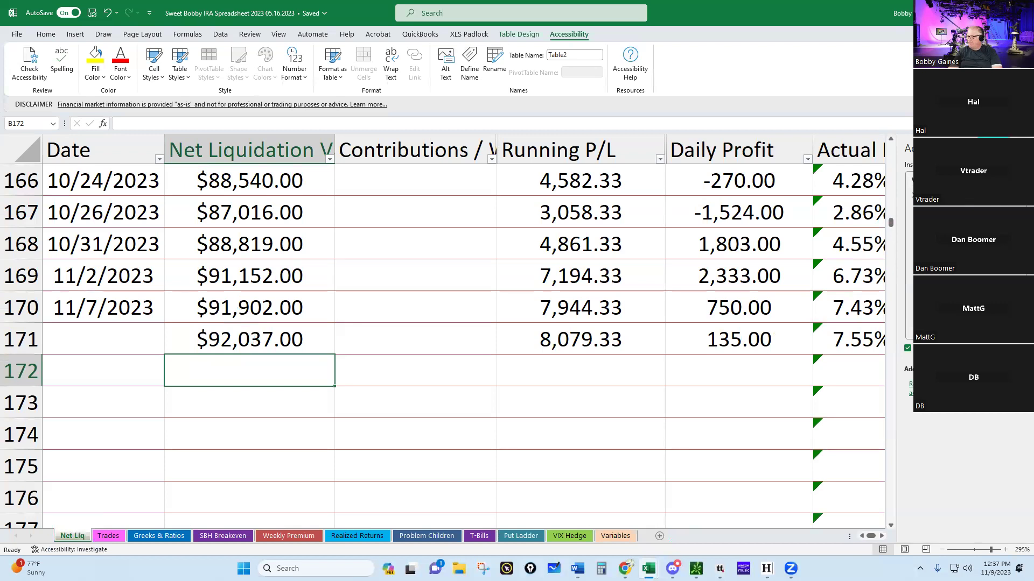
click(1017, 149)
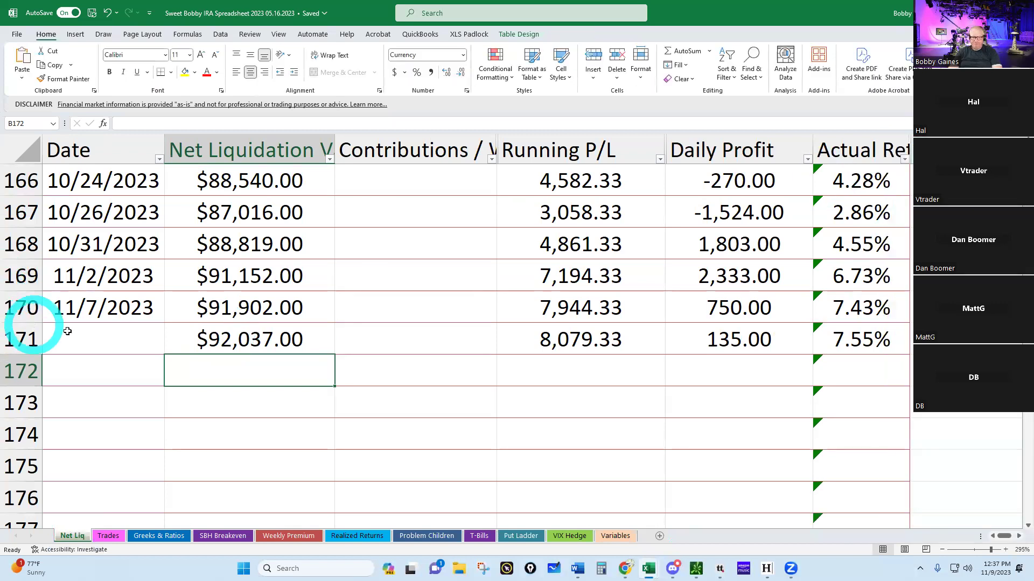
Enter 11/9/23 as the date of row 171 in the Net Liq sheet
click(84, 340)
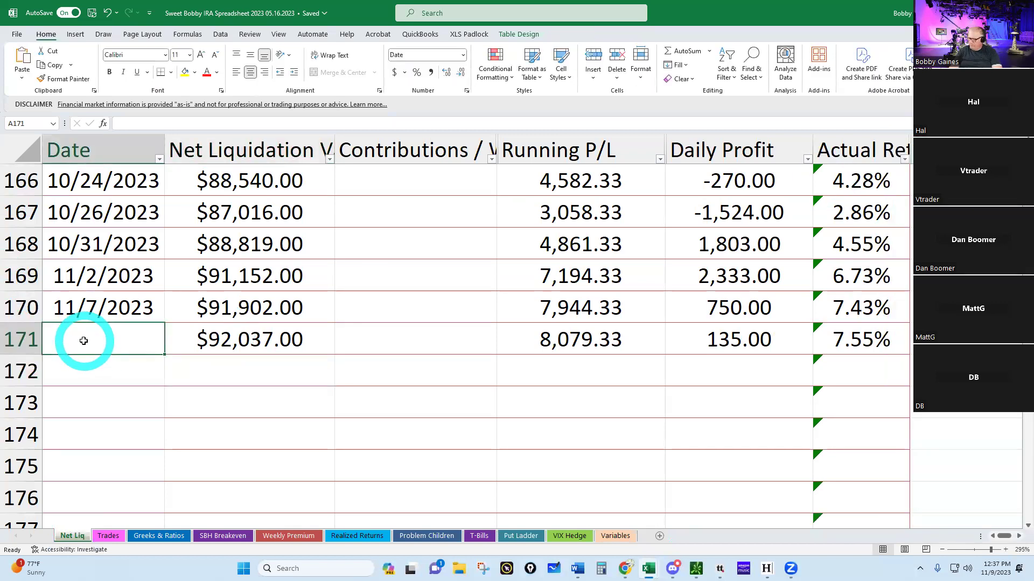
text(11/9/23)
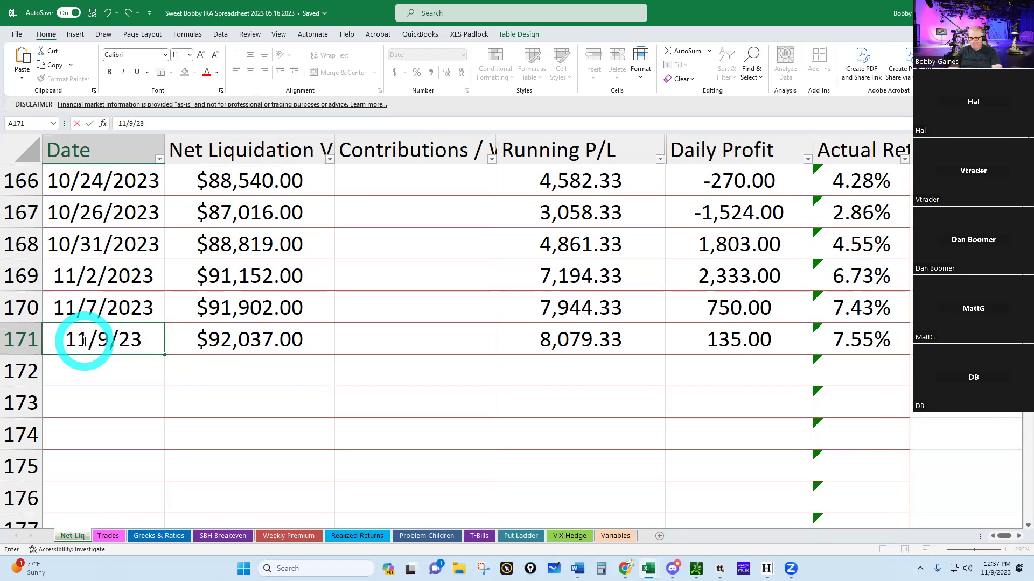
key(Return)
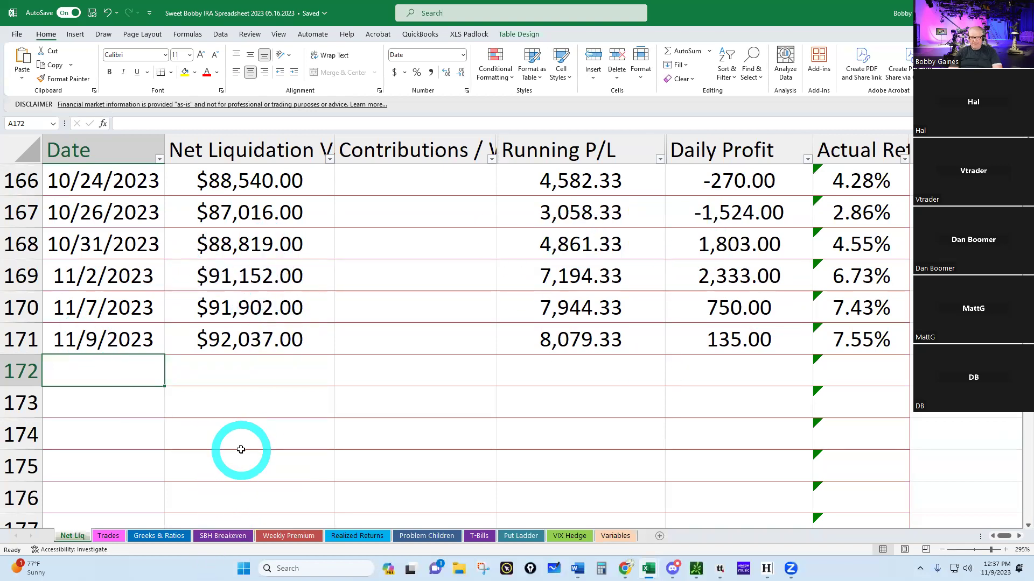
Review the Net Liq history from January 2023 through the newest entry, and open the Greeks & Ratios sheet
scroll(246, 422, up, 20)
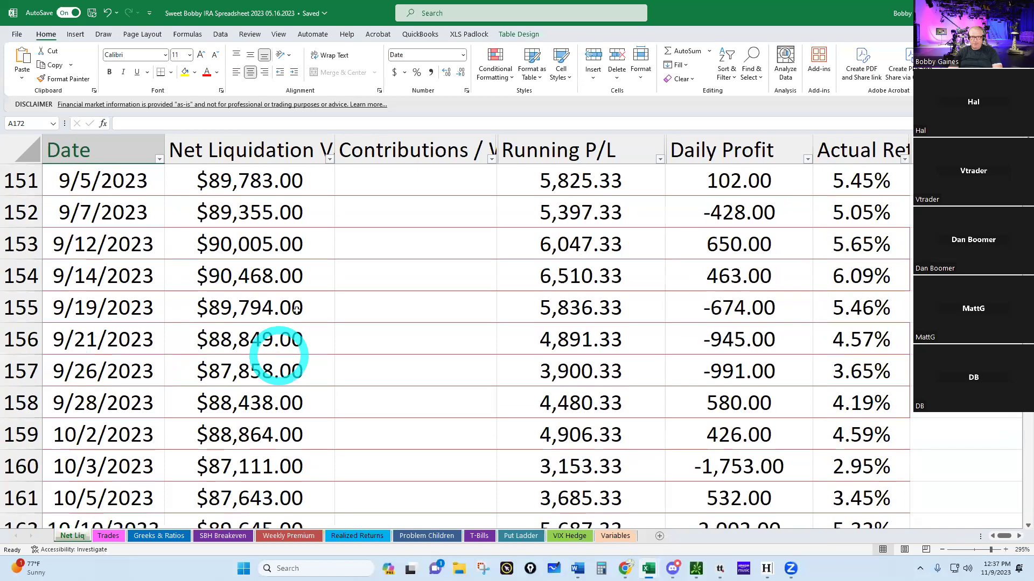
scroll(323, 234, up, 20)
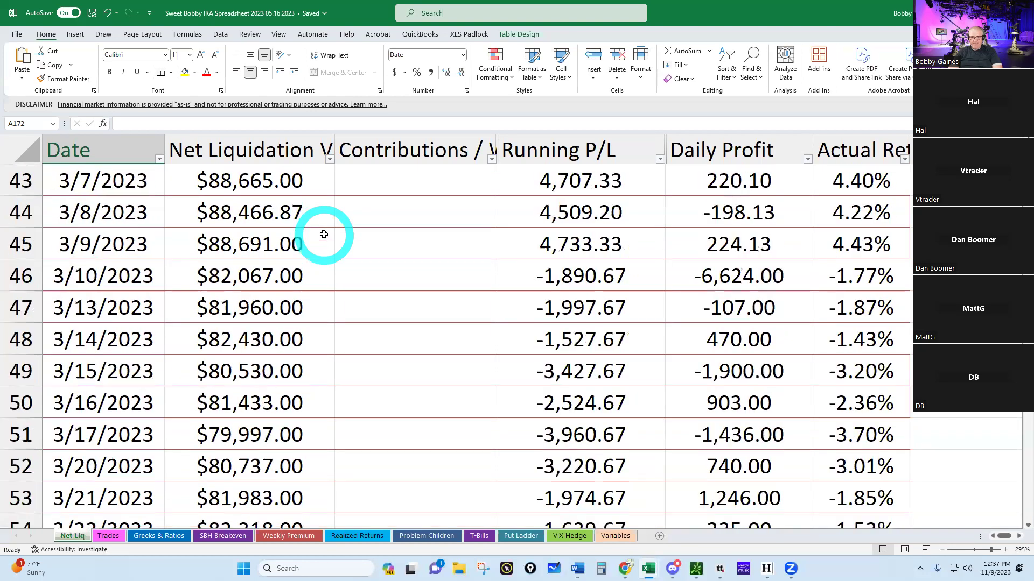
scroll(324, 234, up, 2)
scroll(322, 241, down, 14)
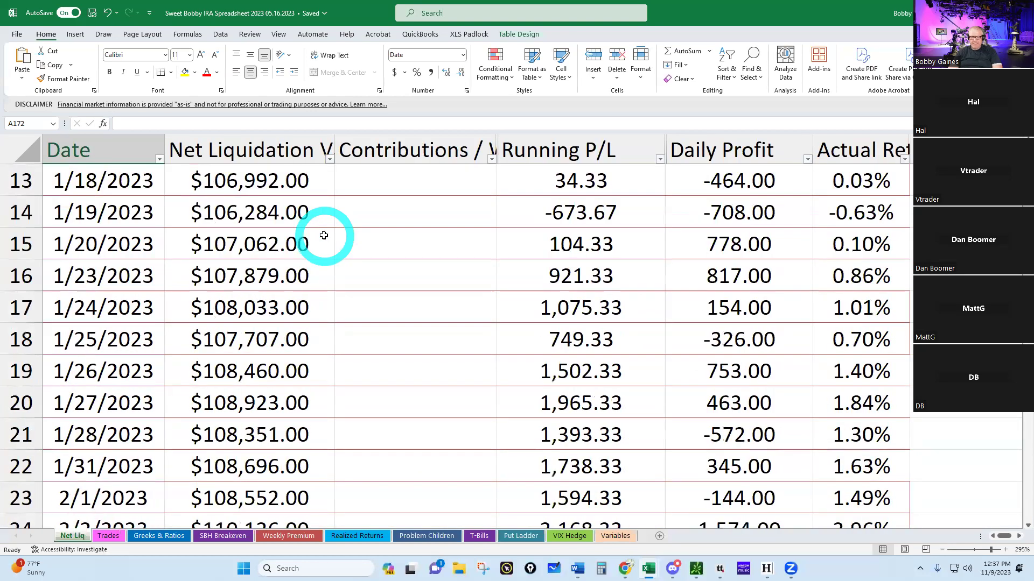
scroll(321, 247, down, 20)
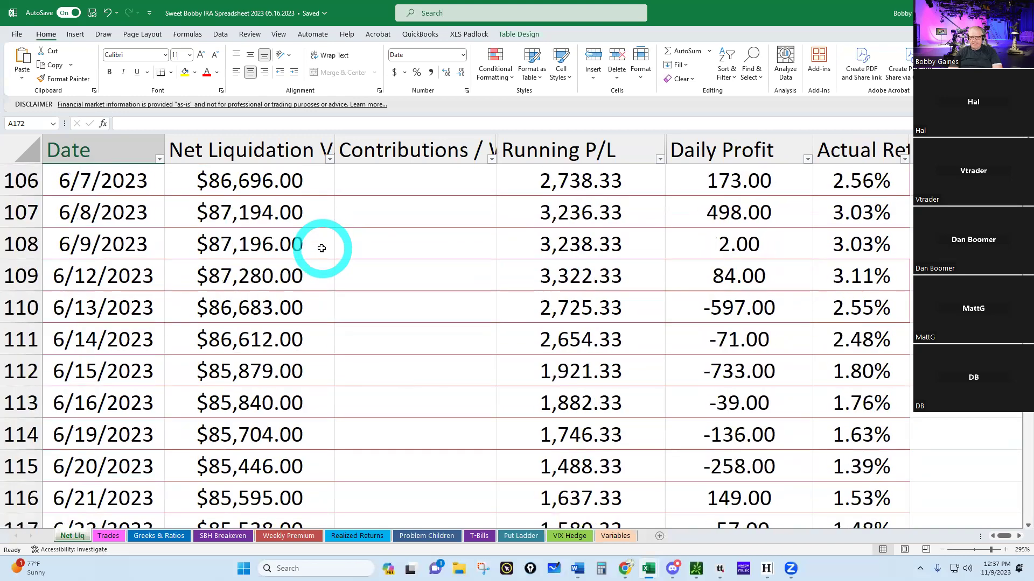
scroll(321, 248, down, 9)
scroll(321, 249, up, 7)
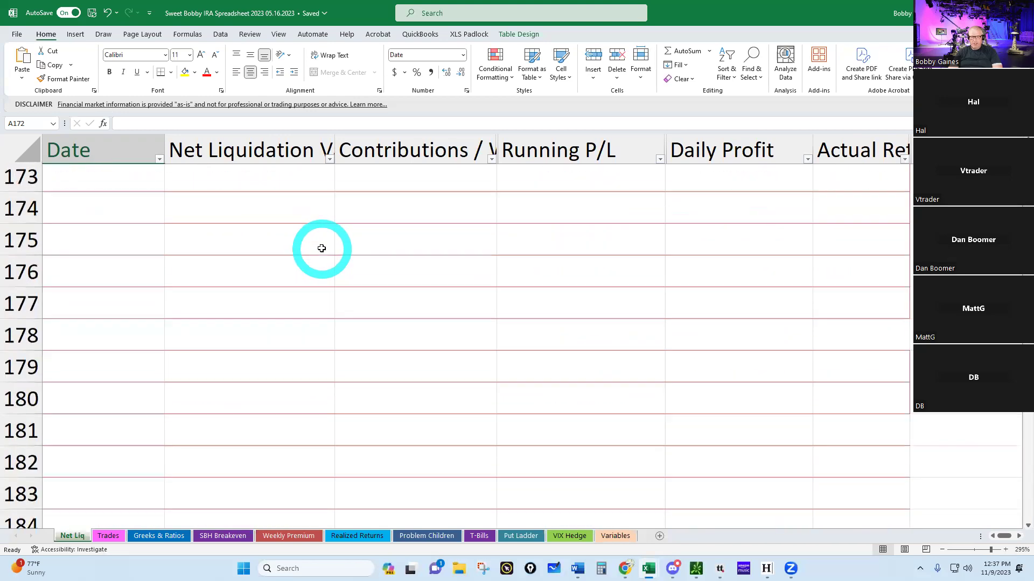
scroll(322, 248, down, 3)
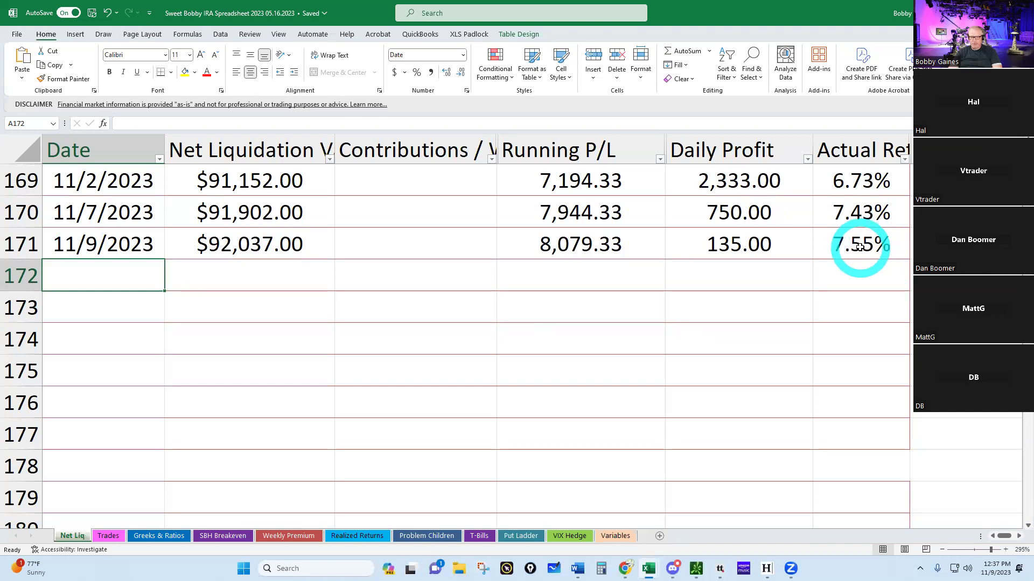
click(159, 534)
Switch to the thinkorswim main window, collapse the account info sidebar and turn off group display in the position statement
mouse_move(703, 570)
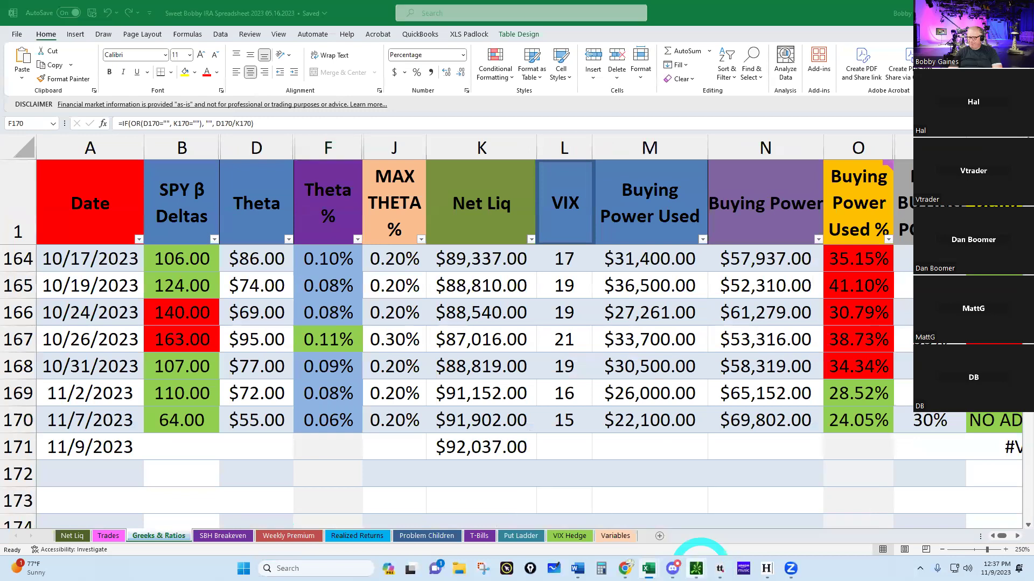
click(602, 497)
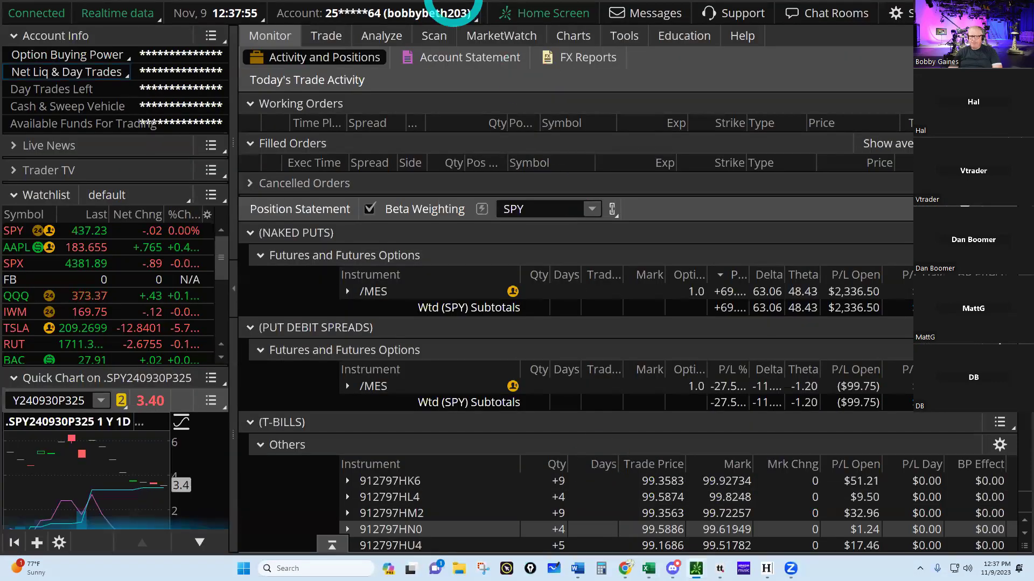
click(233, 289)
click(999, 440)
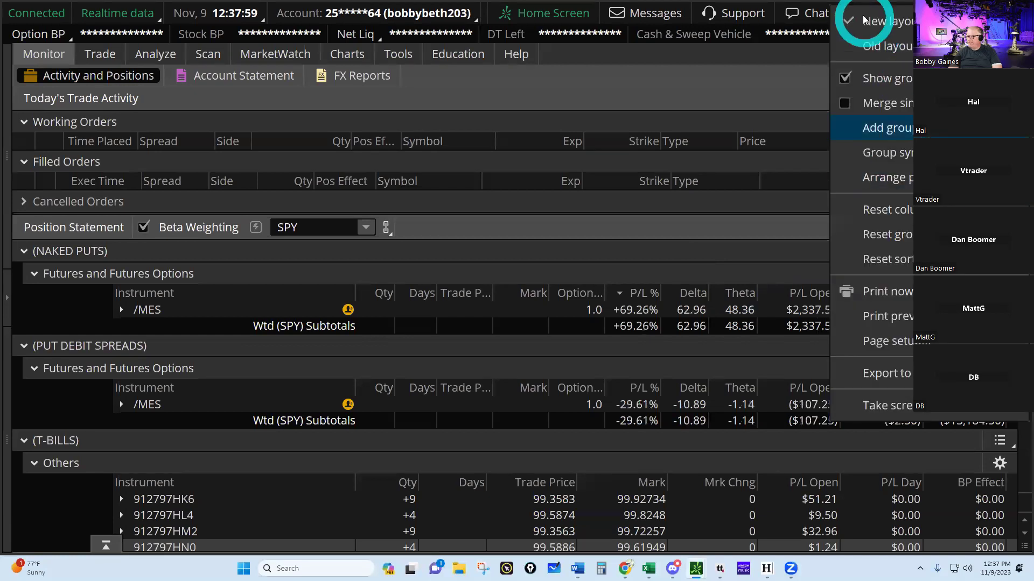
click(844, 81)
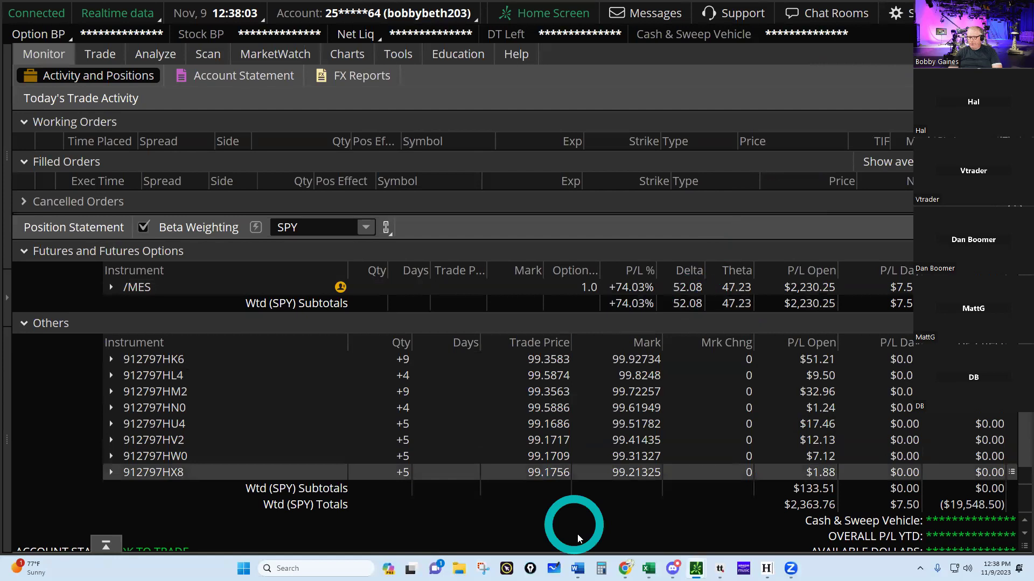
Return to the IRA spreadsheet and fill the 11/9/2023 Greeks & Ratios row with 52 SPY beta deltas, 47 theta and a VIX of 14
mouse_move(648, 565)
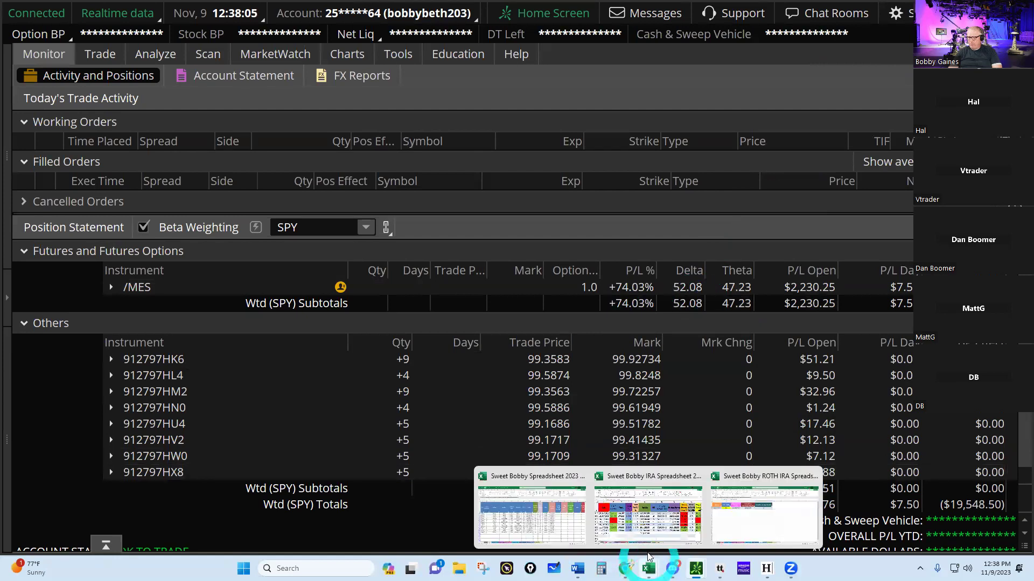
click(648, 525)
click(163, 446)
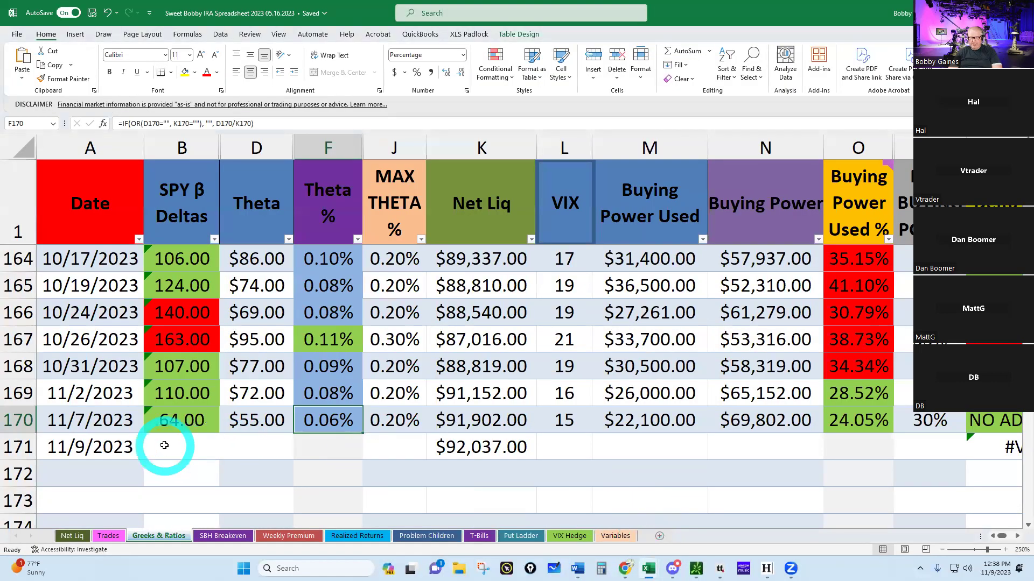
text(52)
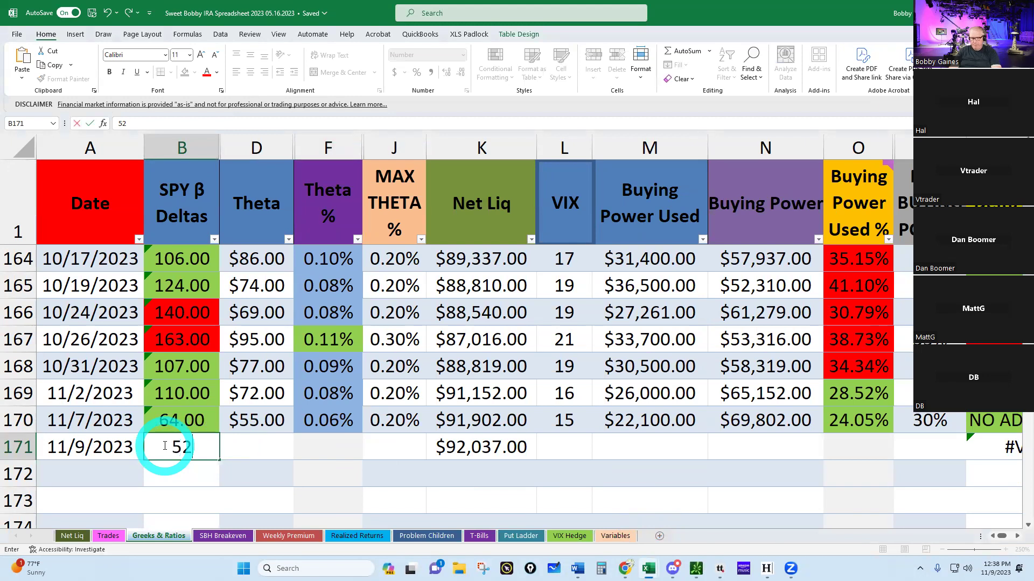
key(Tab)
text(47)
key(Tab)
key(Tab)
key(Tab)
key(Tab)
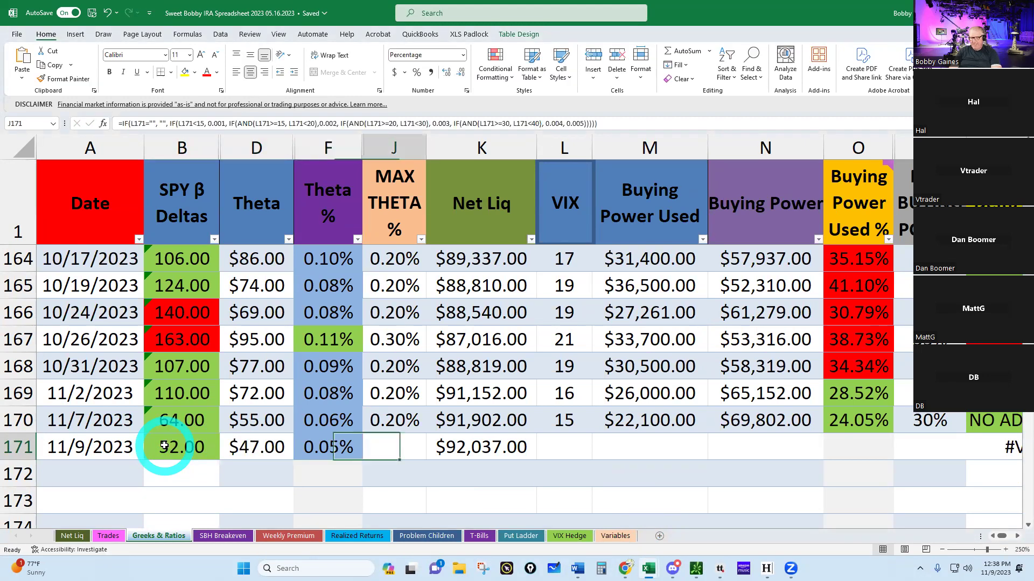
text(14)
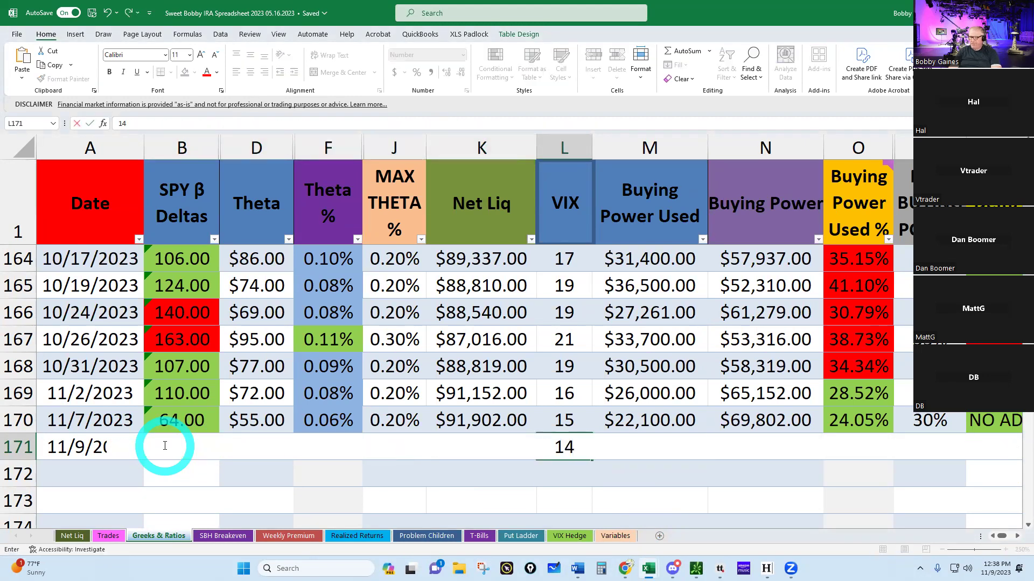
key(Return)
Check the total buying power effect in thinkorswim and enter 19500 as Buying Power Used in the spreadsheet's 11/9/2023 row
mouse_move(790, 566)
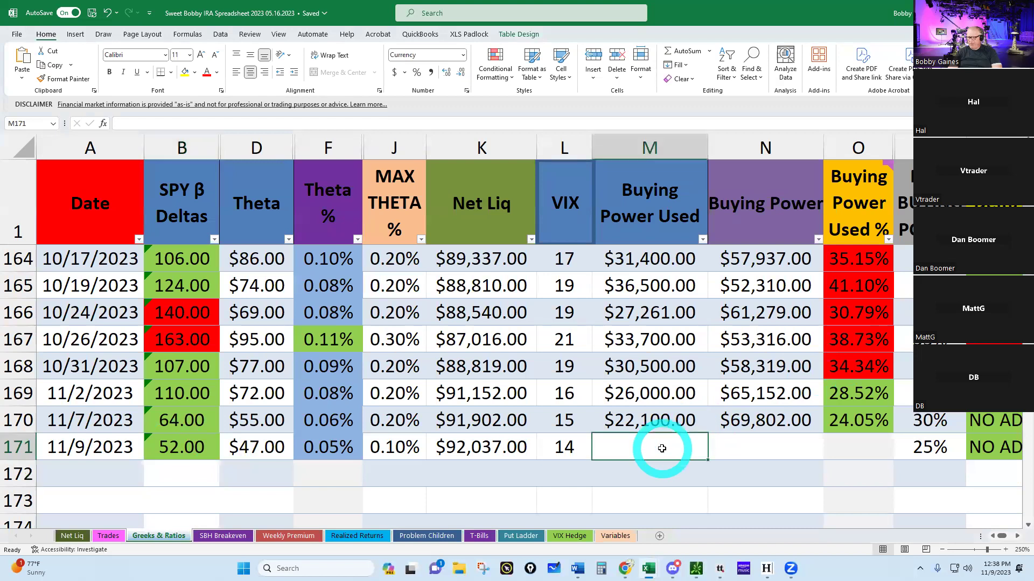
click(695, 567)
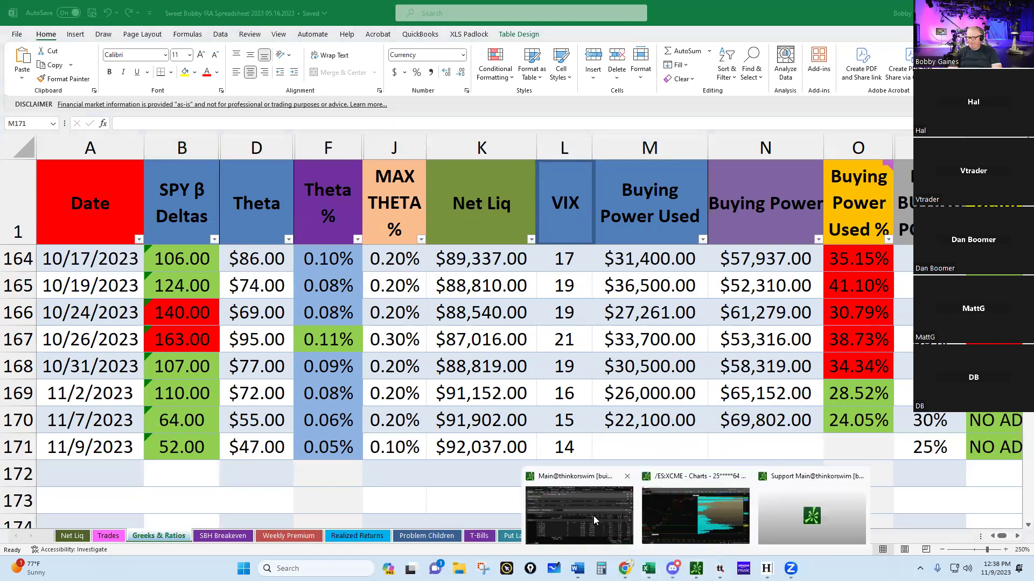
click(593, 515)
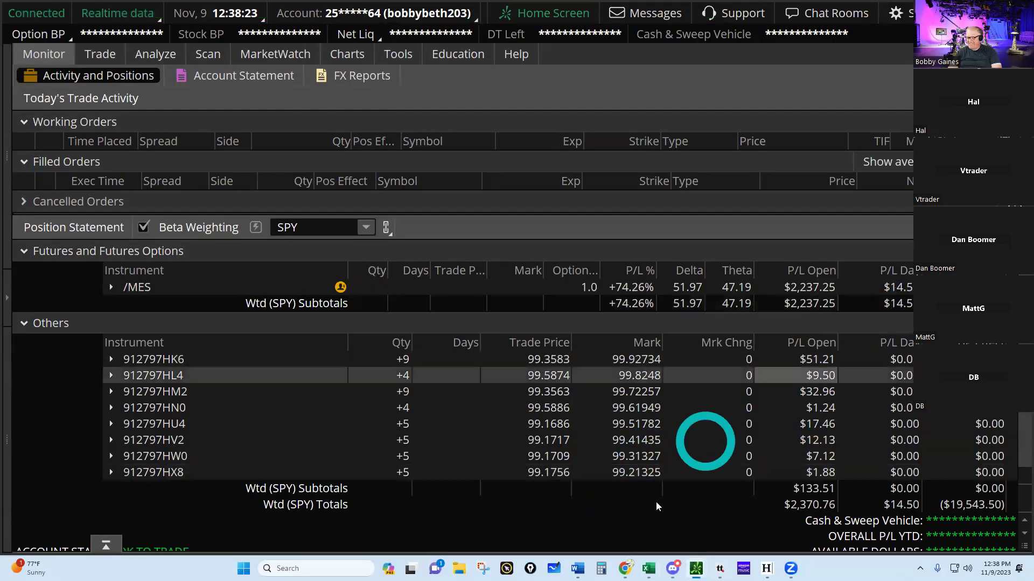
click(648, 569)
click(641, 505)
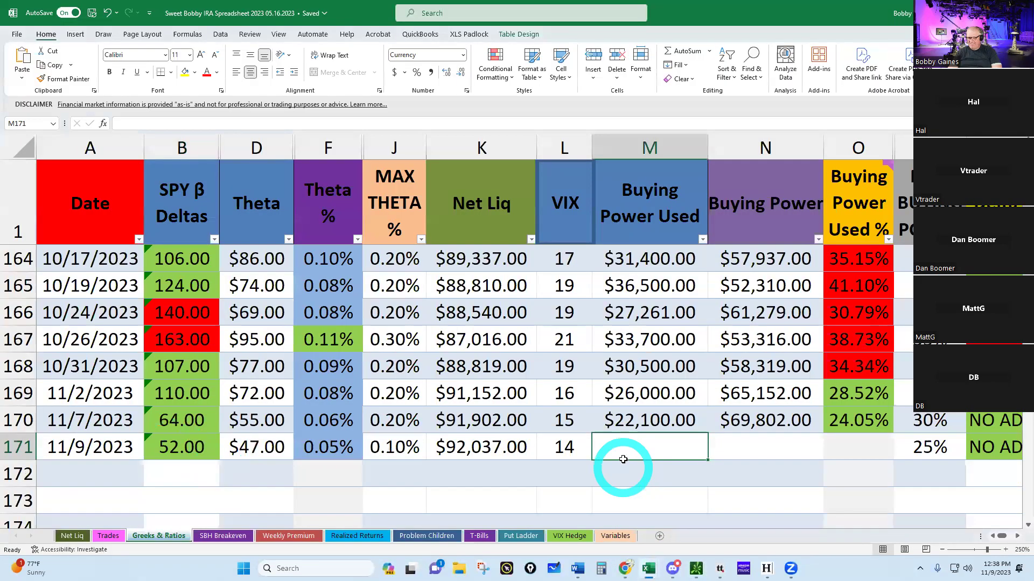
text(19500)
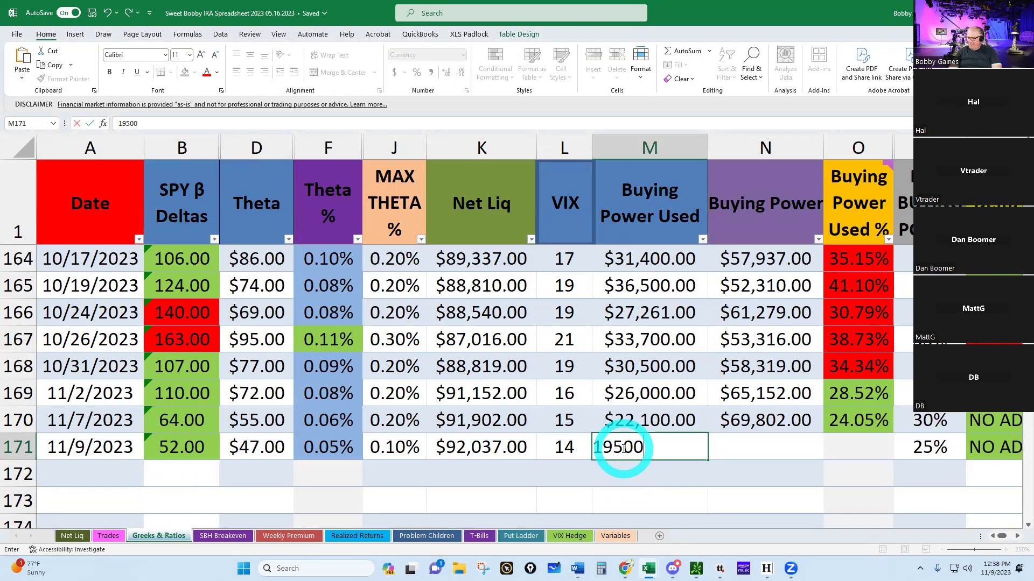
key(Return)
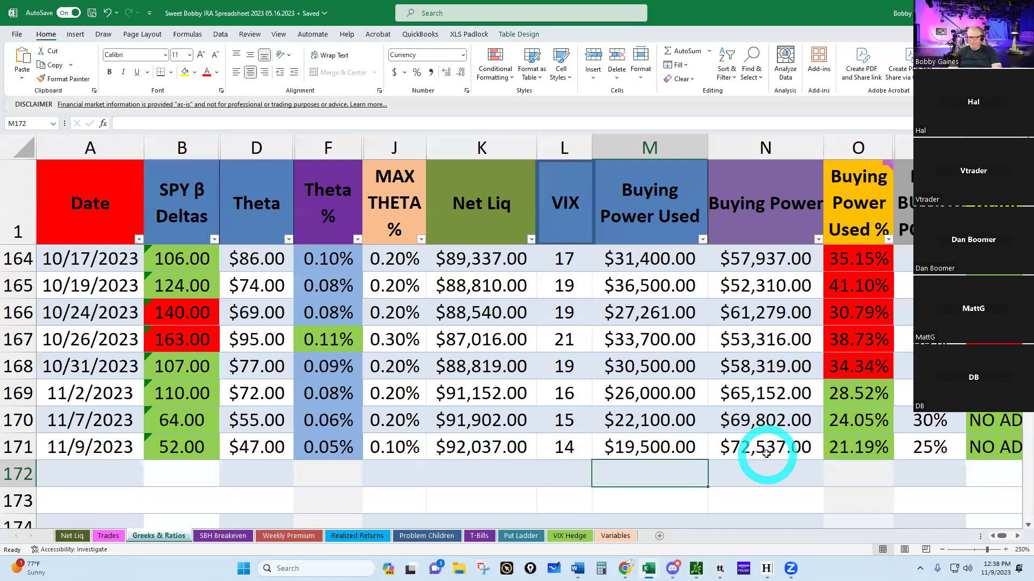
Open the spreadsheet's Trades sheet to review the open /MES trades, and switch to the thinkorswim main window
click(109, 536)
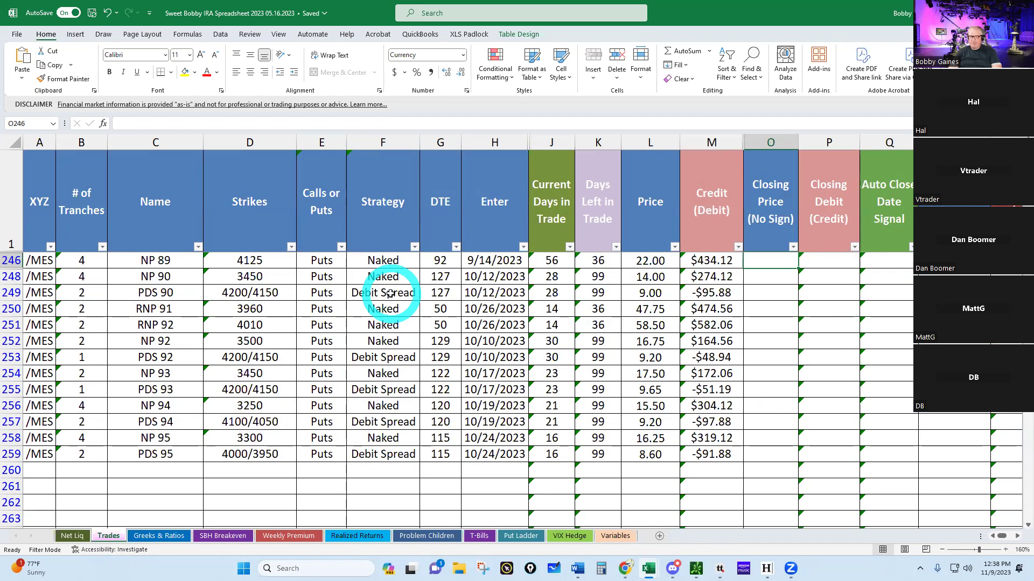
mouse_move(672, 568)
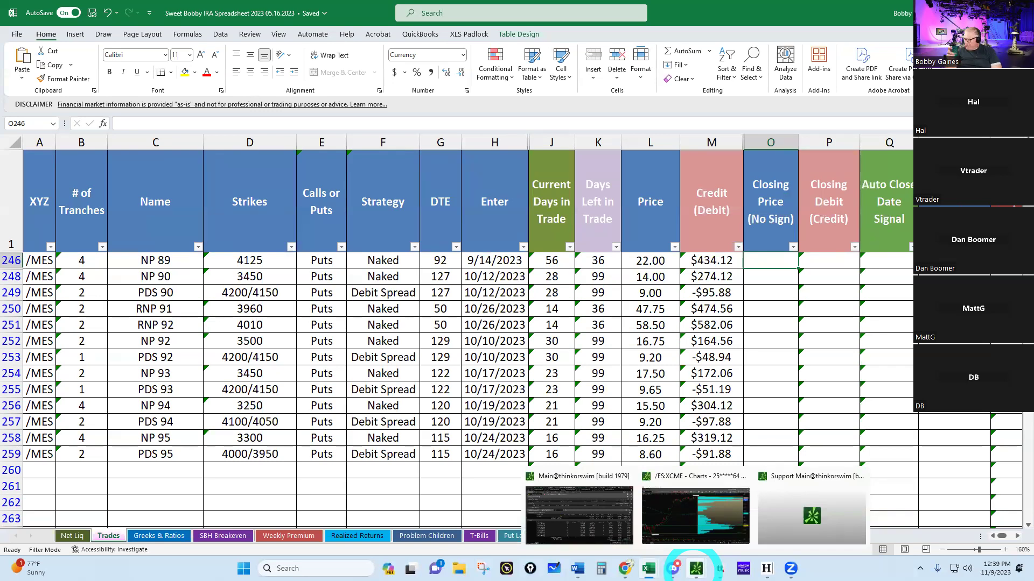
click(576, 521)
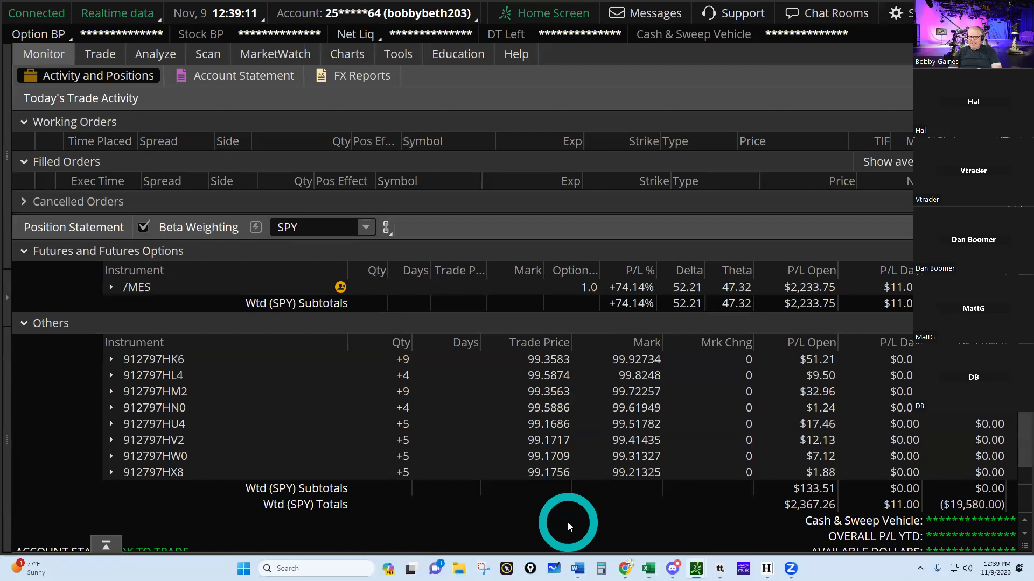
Load /MES on the Trade page and collapse the futures list and the expanded option expiration
click(102, 51)
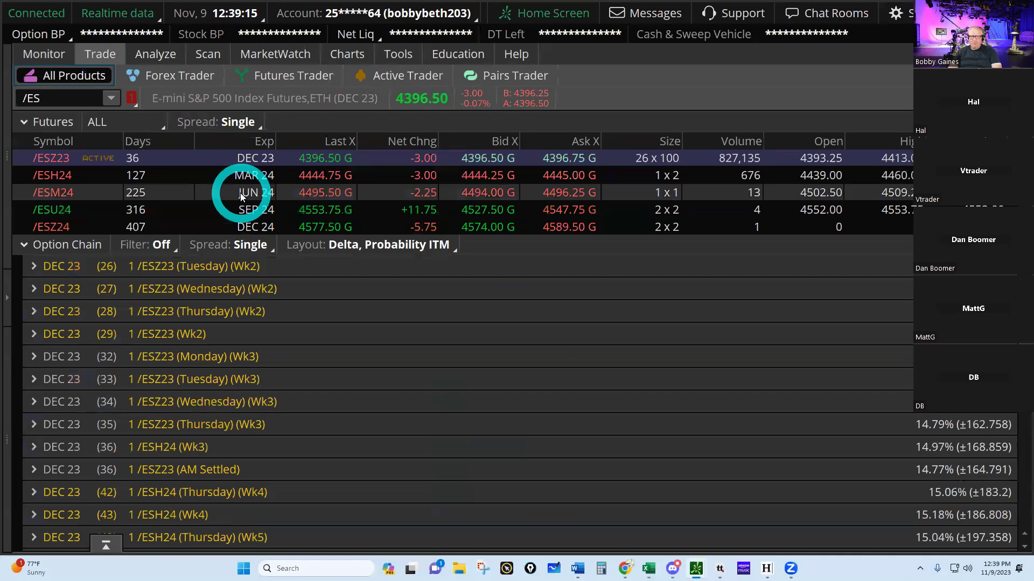
click(107, 96)
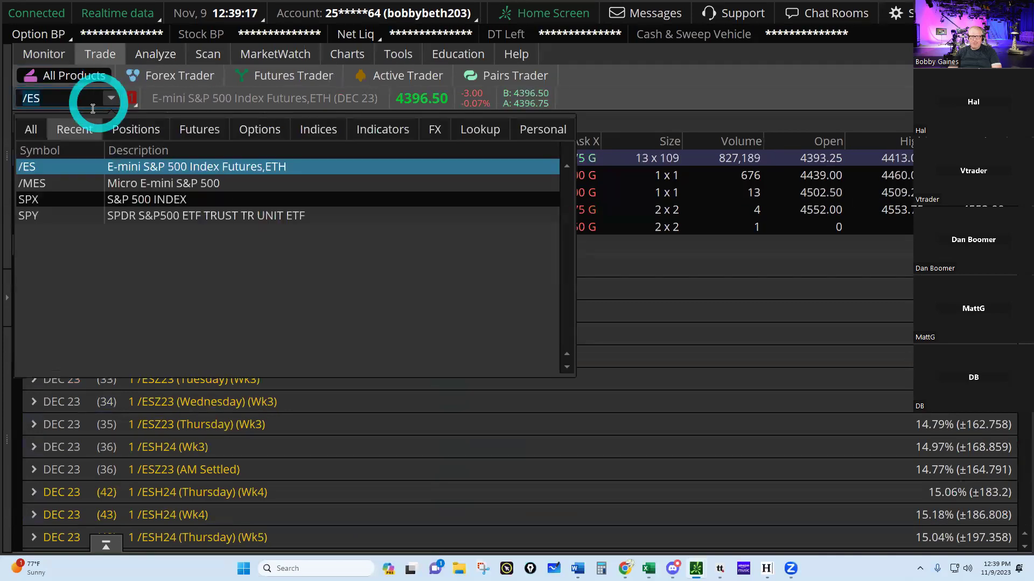
click(40, 185)
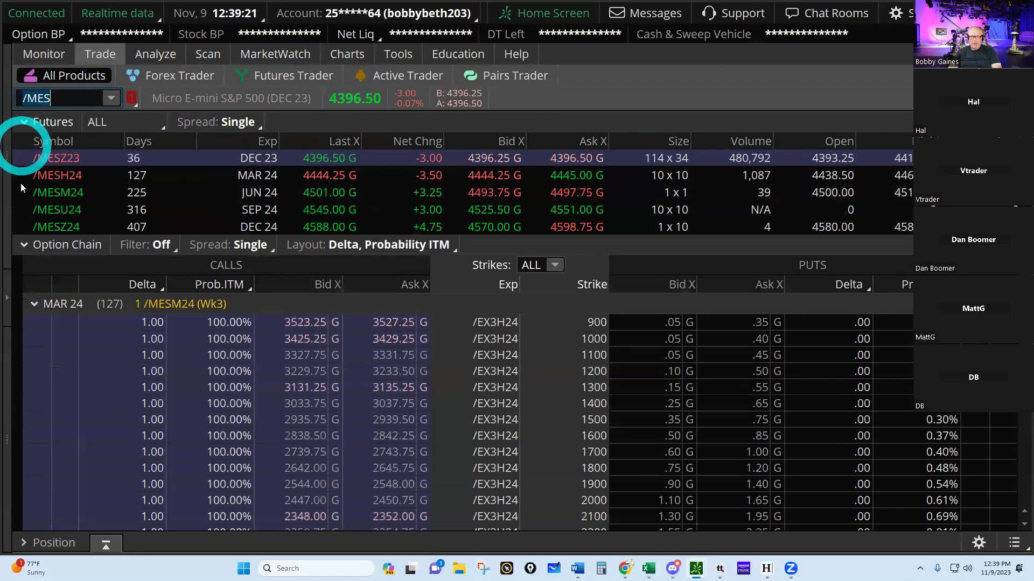
click(41, 296)
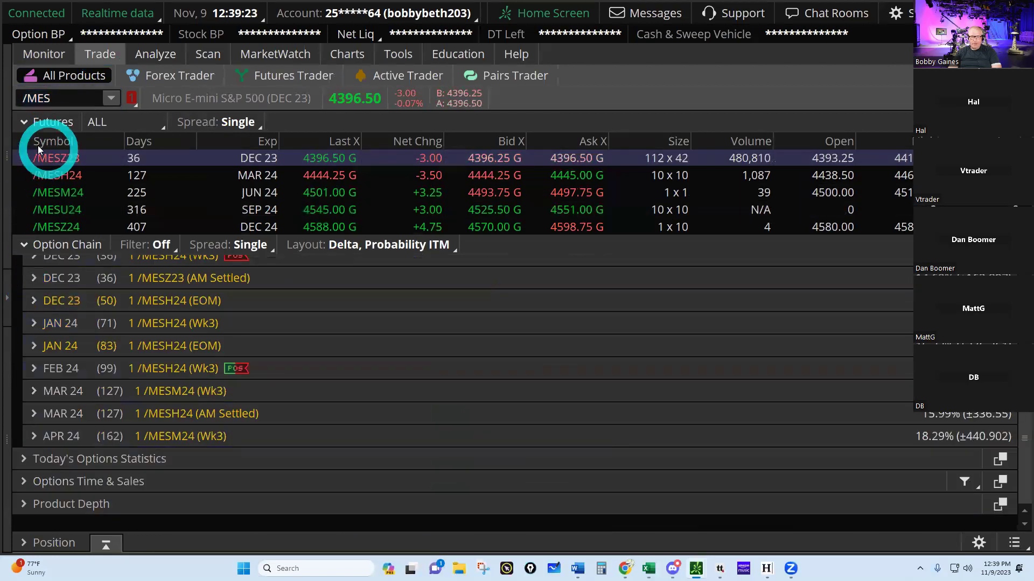
click(25, 120)
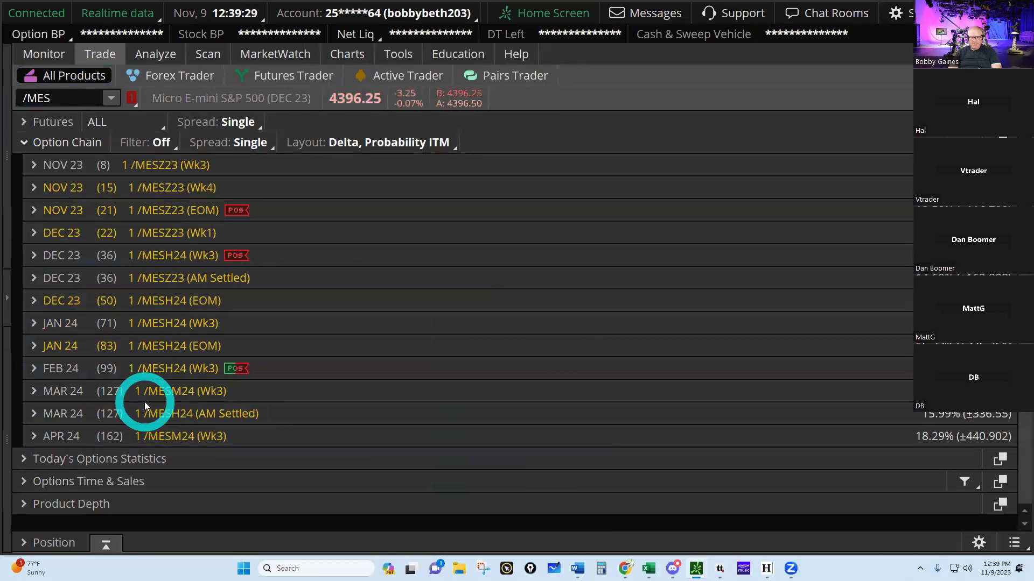
Examine put prices and deltas in the MAR 24 (127) /MESM24 (Wk3) chain, and collapse that expiration
click(63, 392)
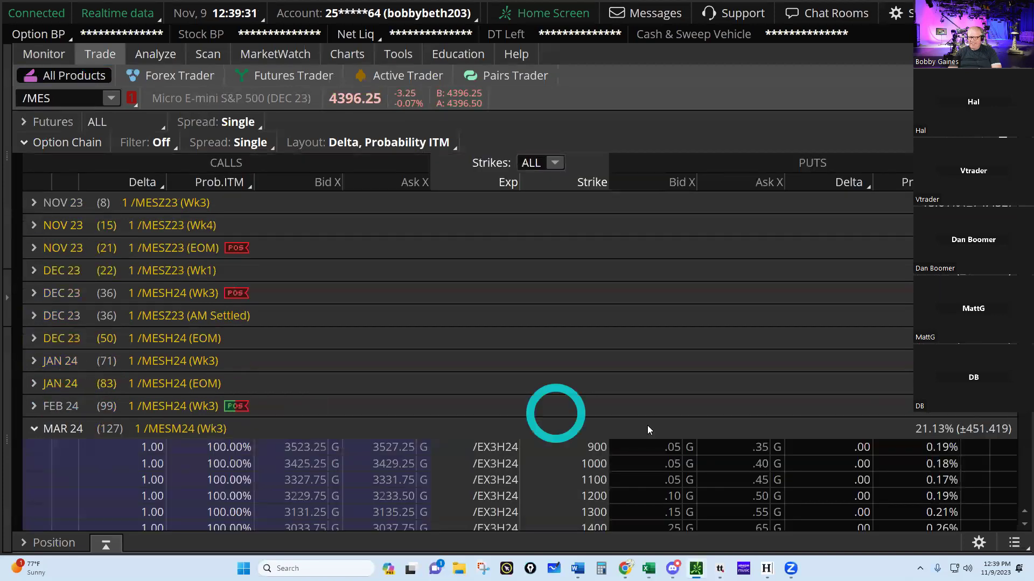
scroll(773, 450, down, 2)
scroll(772, 452, down, 5)
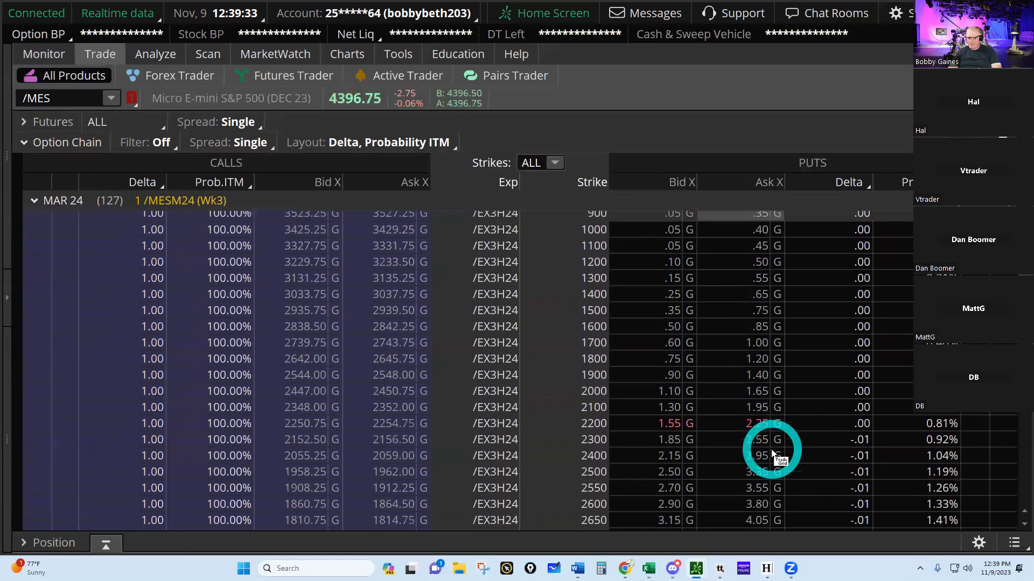
scroll(772, 453, down, 1)
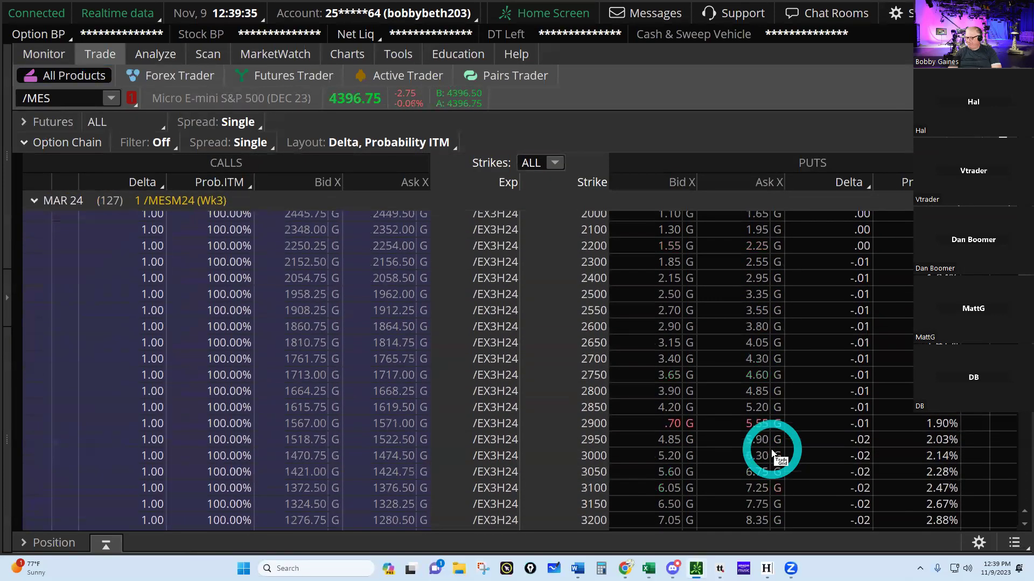
scroll(772, 454, down, 3)
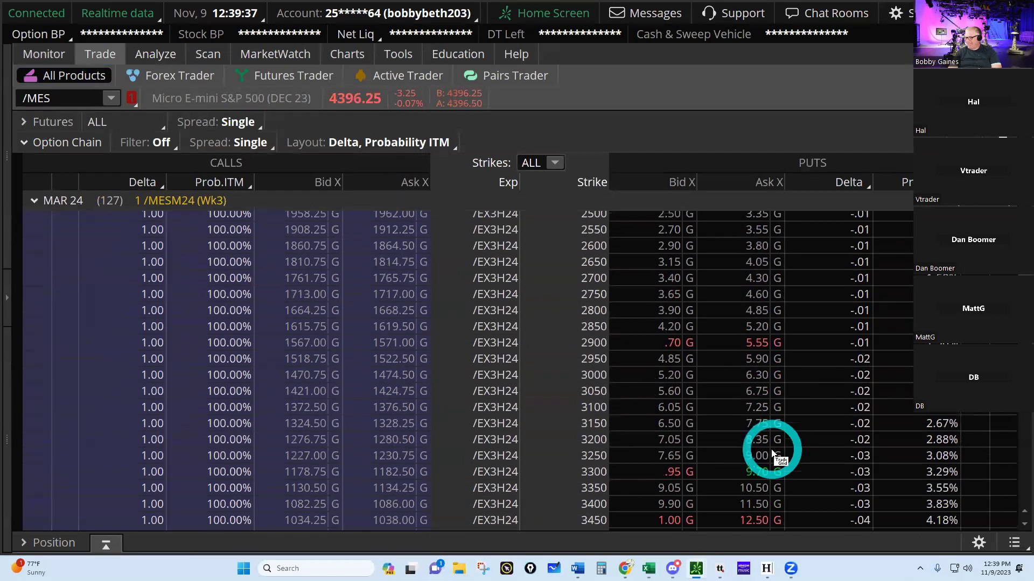
scroll(911, 420, down, 3)
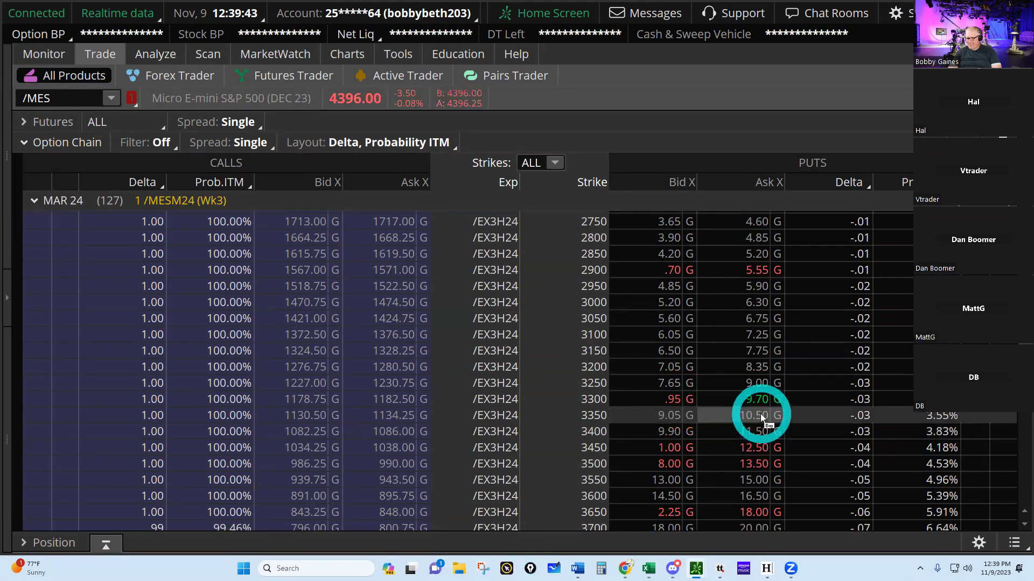
click(34, 204)
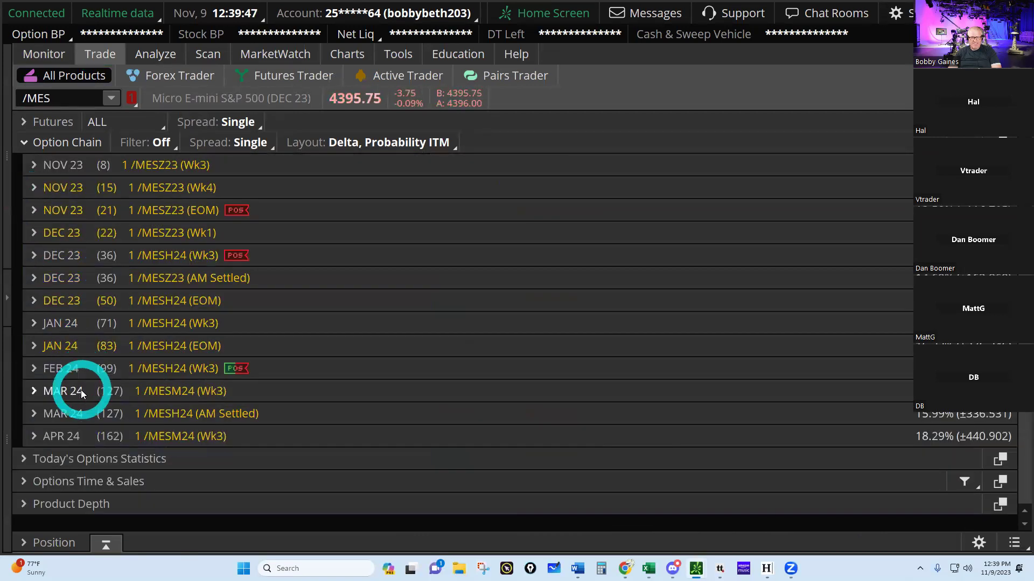
Expand the MAR 24 (127) /MESH24 (AM Settled) chain and create a sell order for the 3550 put
click(76, 416)
scroll(849, 464, down, 5)
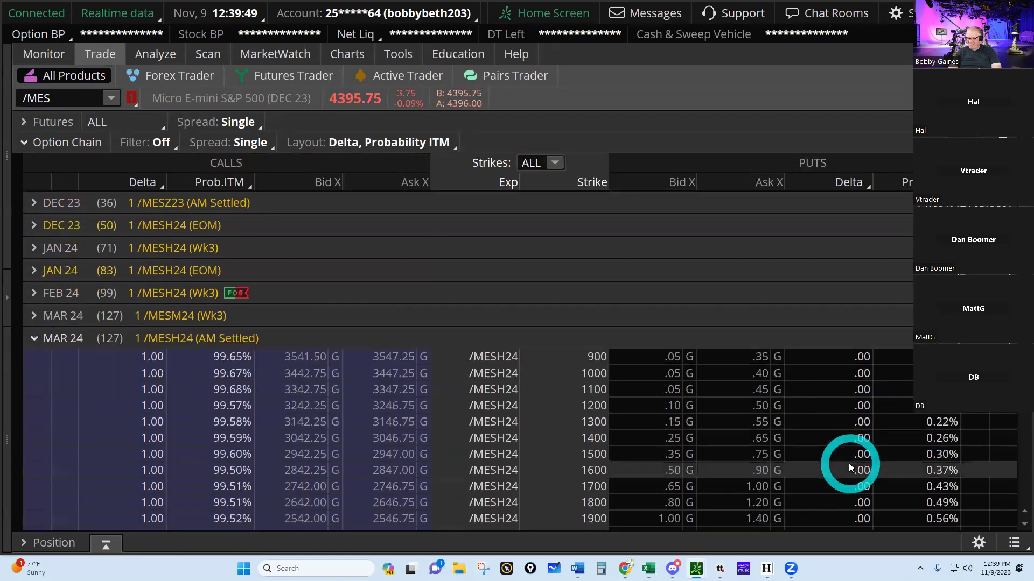
scroll(849, 467, down, 6)
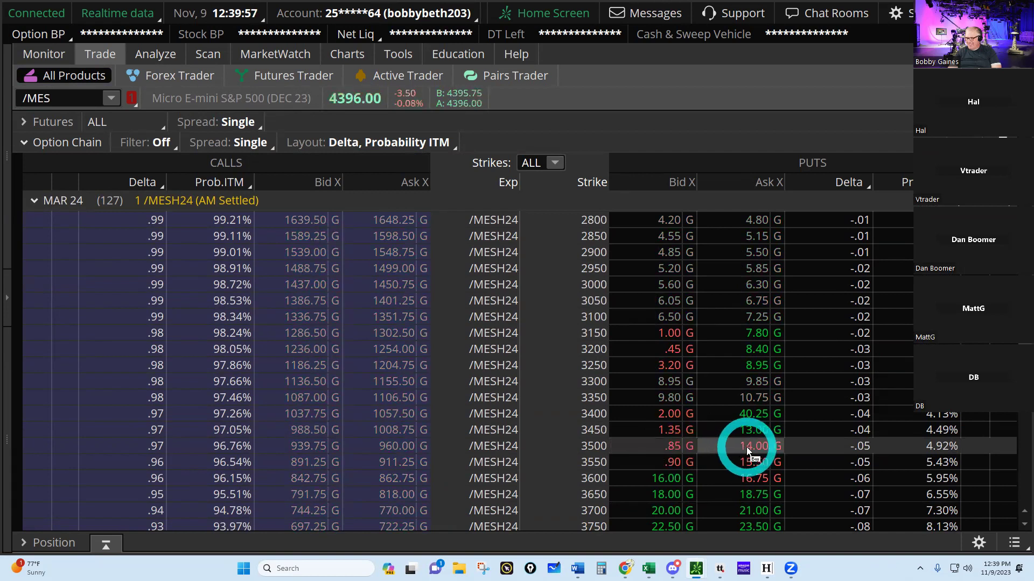
click(675, 462)
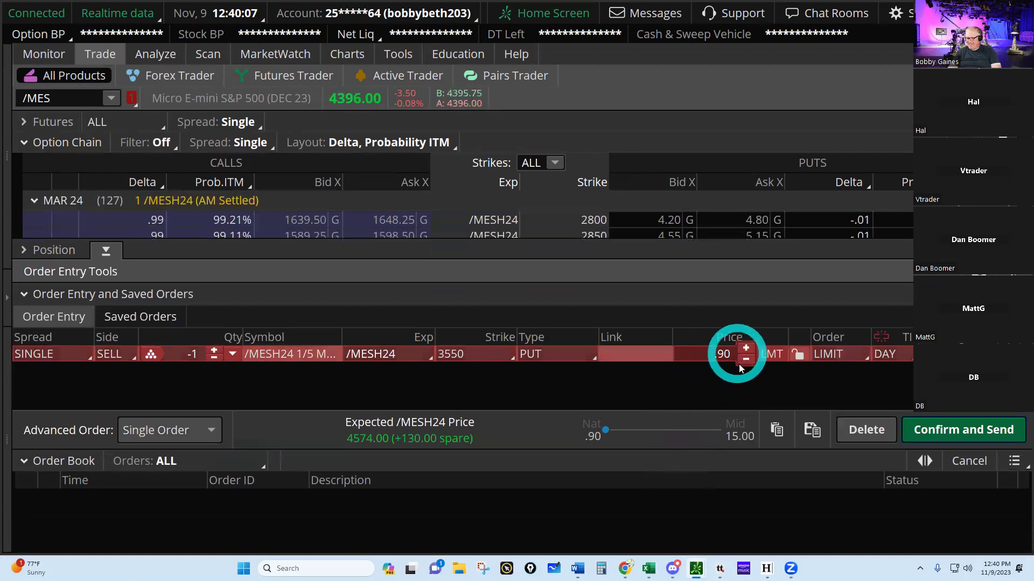
Set the 3550 put order to sell 4 contracts at a 14.50 limit, and send it
drag(605, 430, 718, 429)
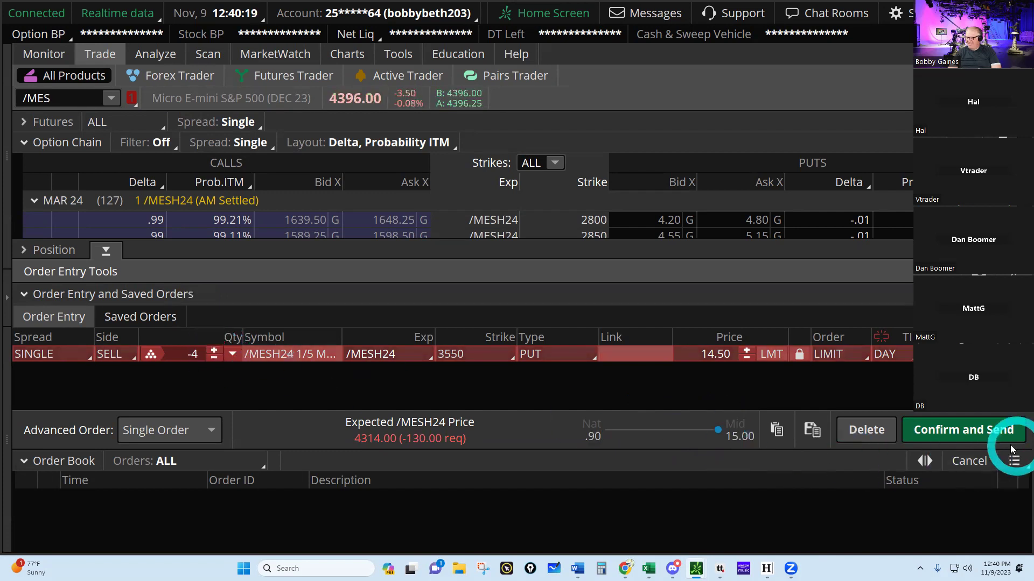
click(965, 434)
click(965, 433)
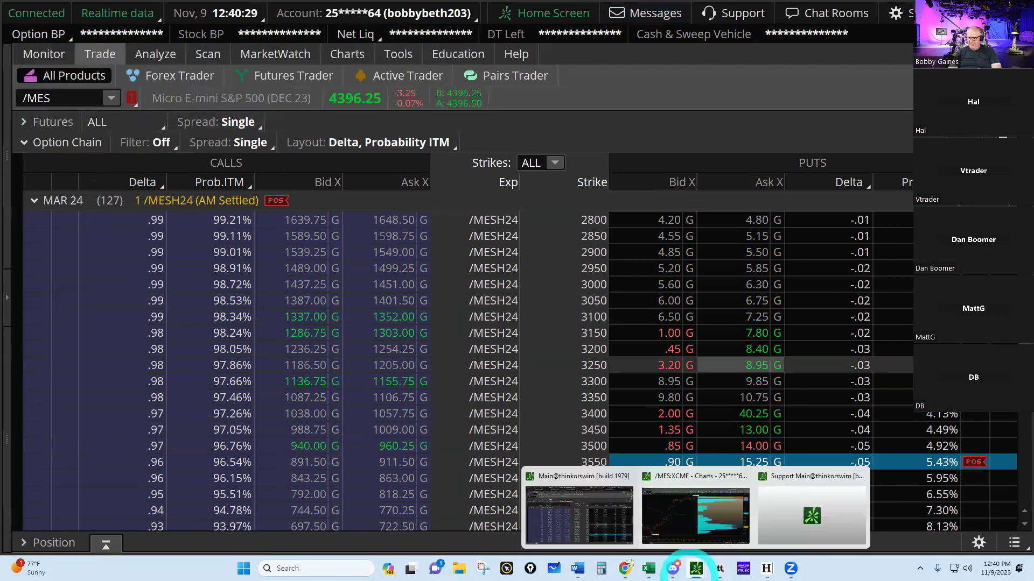
Return to the IRA spreadsheet's Trades sheet and name the new trade in row 260 NP 96
click(648, 569)
click(653, 523)
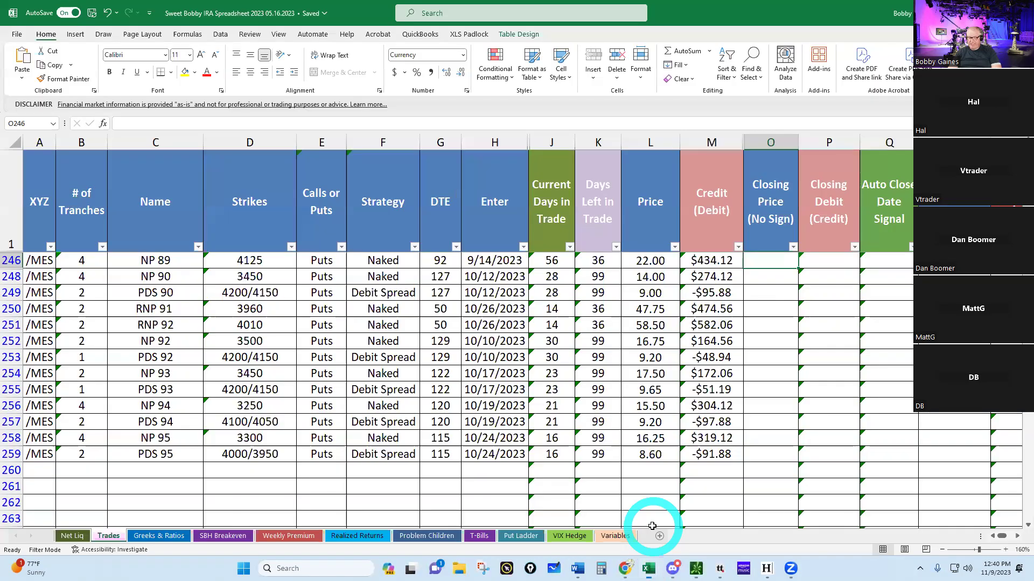
click(153, 467)
text(NP 96)
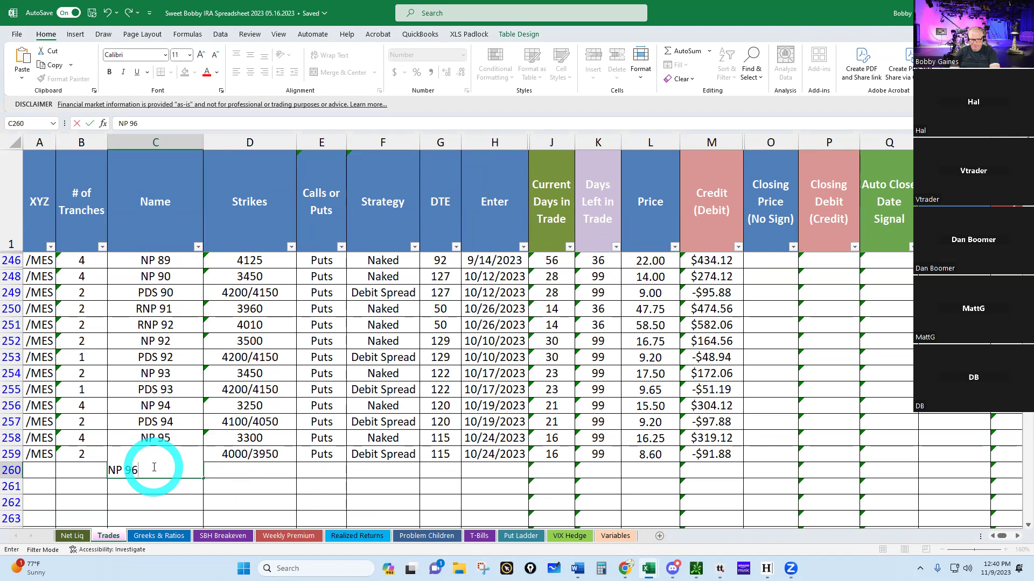
Fill the /MES symbol from row 259 down into rows 260 and 261
click(46, 470)
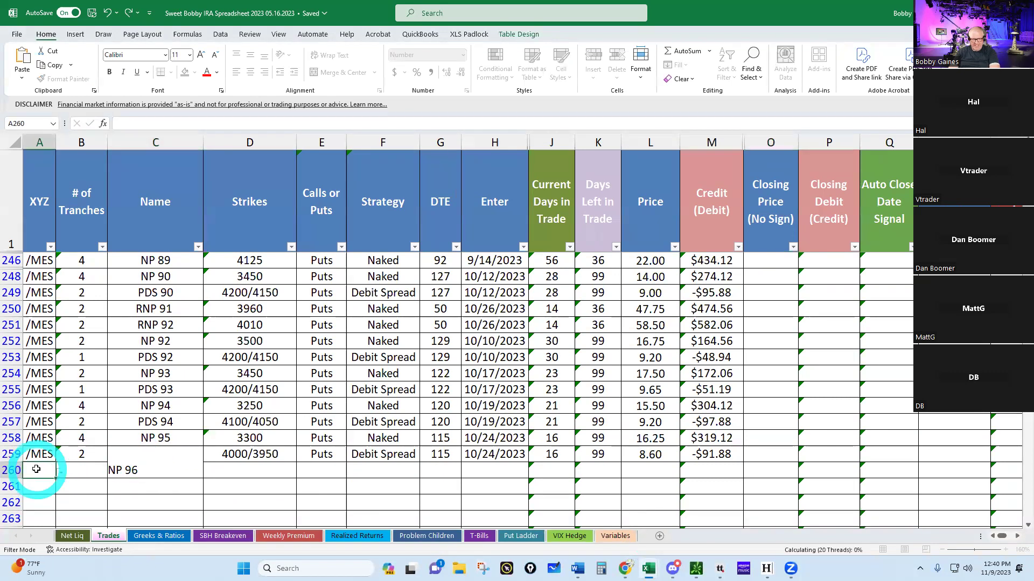
click(63, 473)
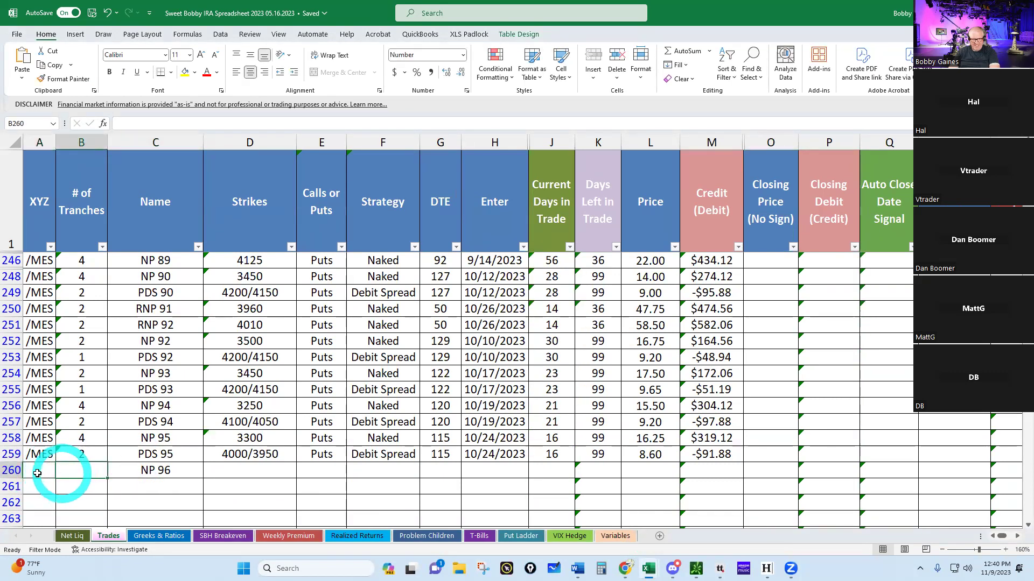
click(43, 473)
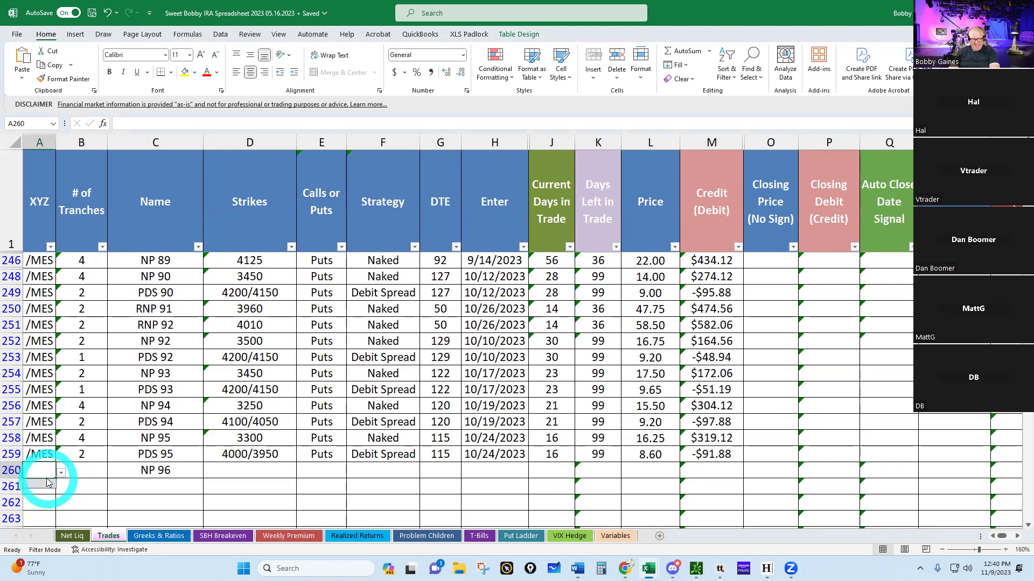
click(57, 458)
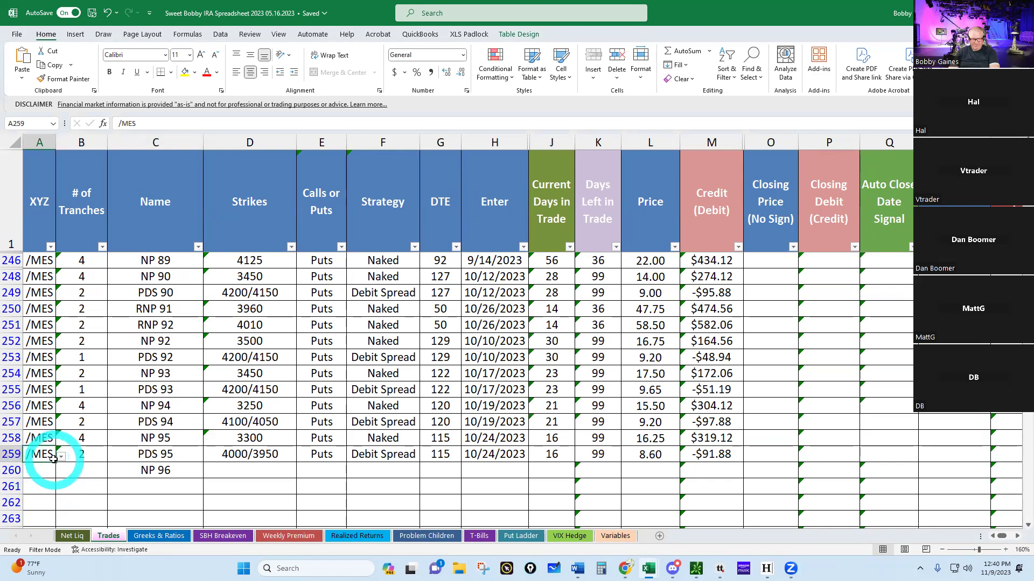
drag(56, 462, 58, 493)
Enter 4 tranches, a 3550 strike and Puts for the NP 96 trade
click(78, 470)
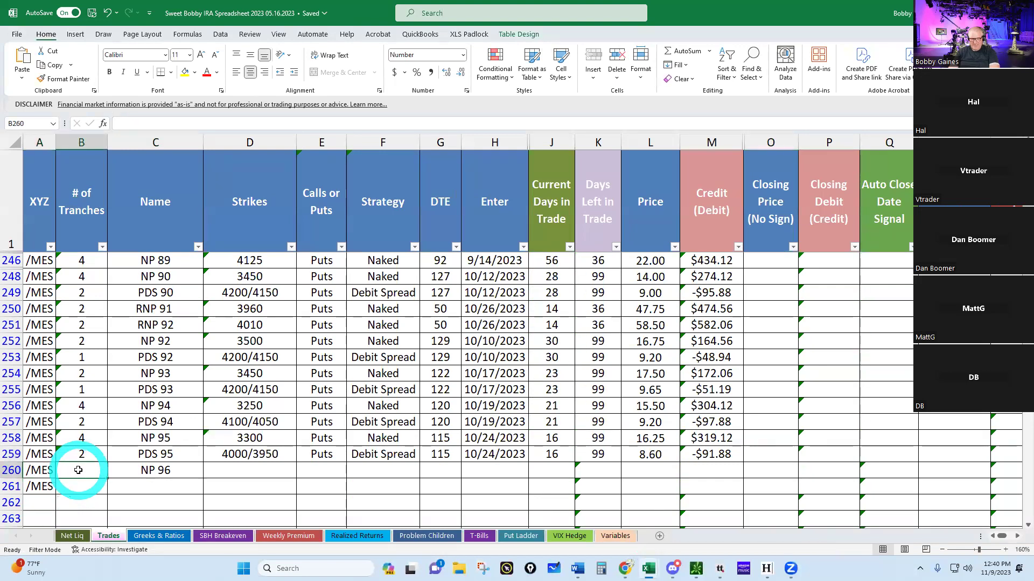
text(4)
key(Tab)
key(Tab)
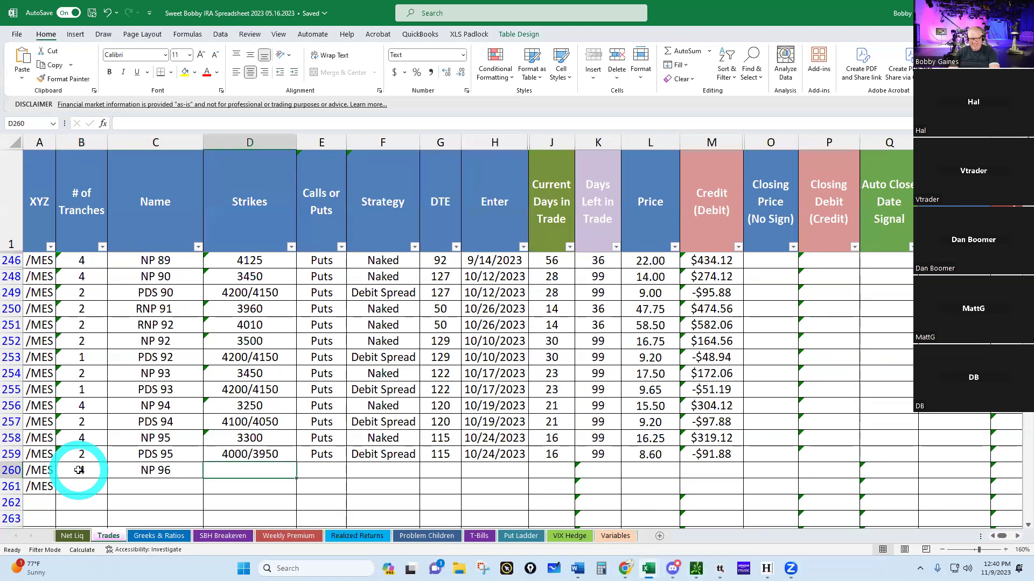
text(3550)
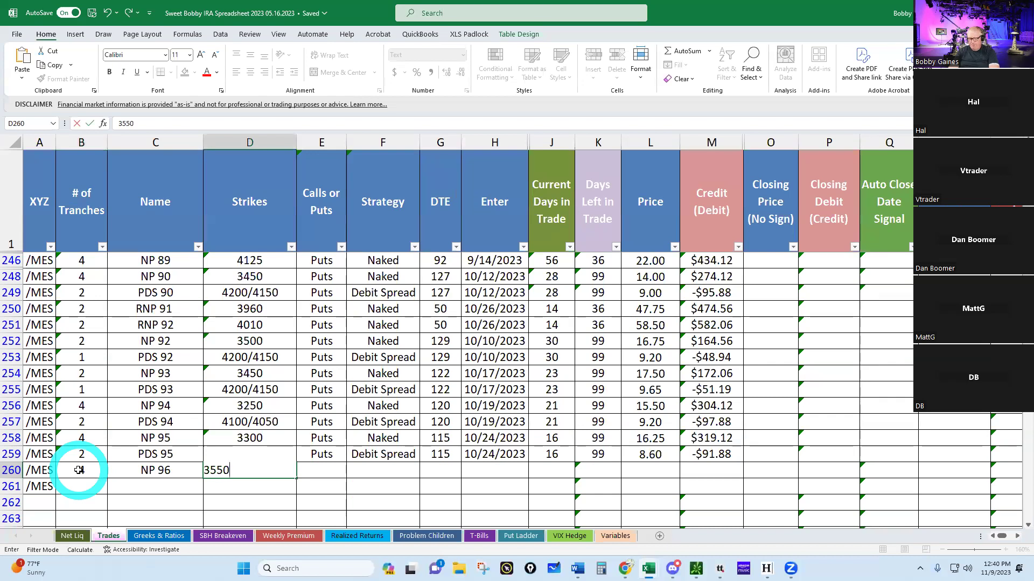
key(Tab)
text(Puts)
key(Tab)
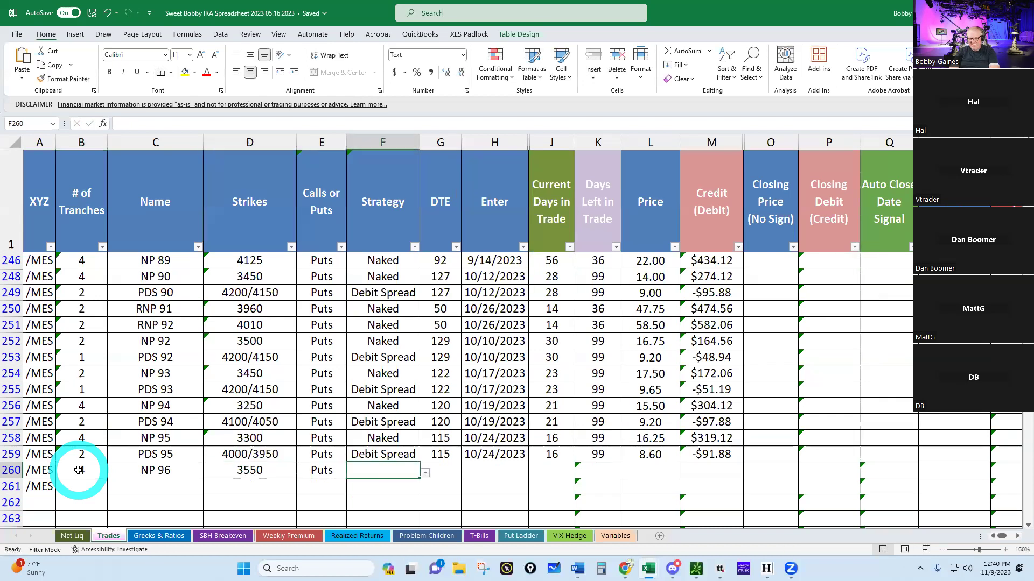
Set the NP 96 trade's strategy to Naked, its DTE to 127 and its entry date to 11/9/2023
text(N)
key(Tab)
text(1)
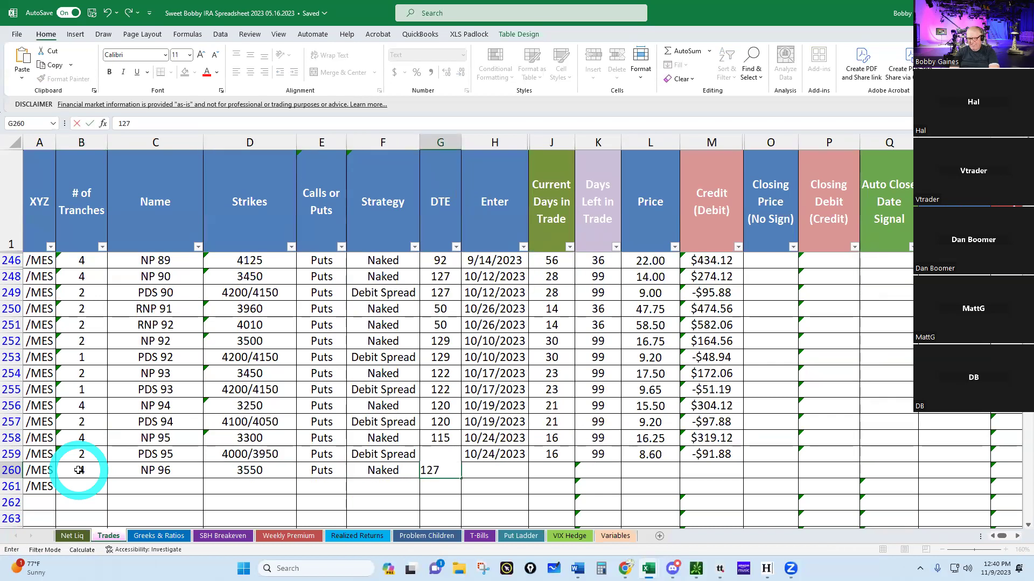
text(27)
key(Tab)
text(11/9)
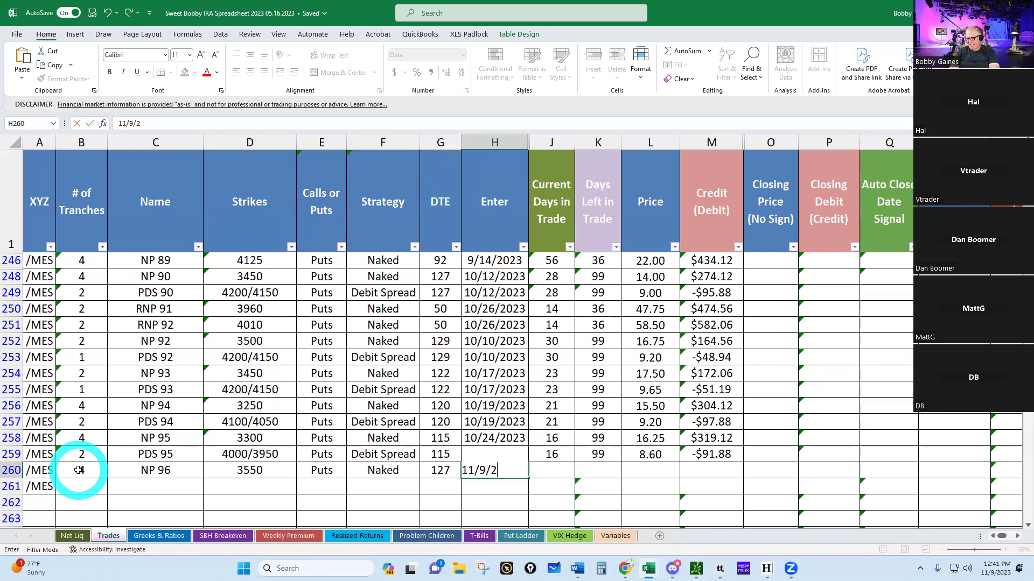
key(Tab)
Enter a price of 14.75 for the NP 96 trade
key(Tab)
key(Tab)
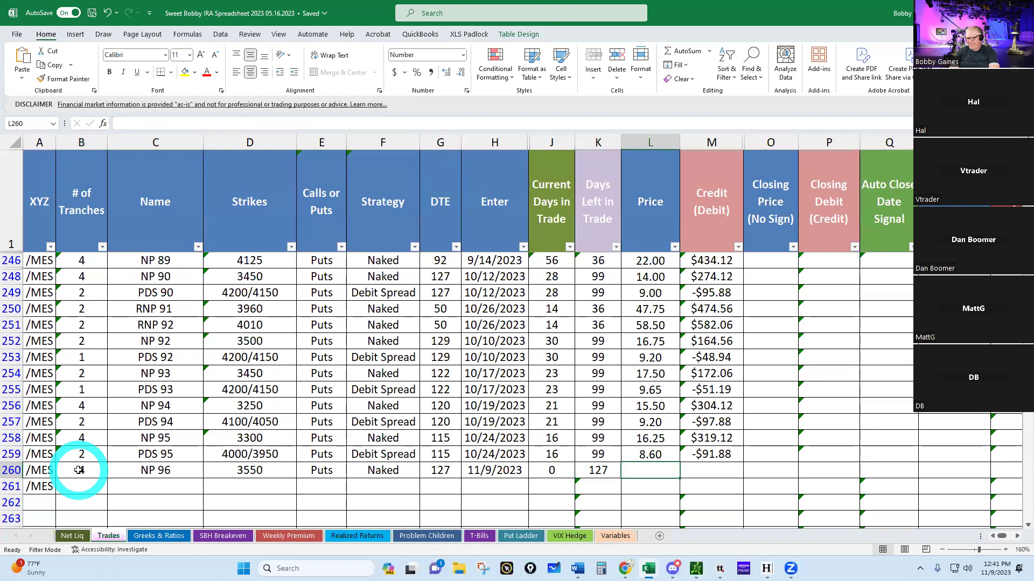
key(BackSpace)
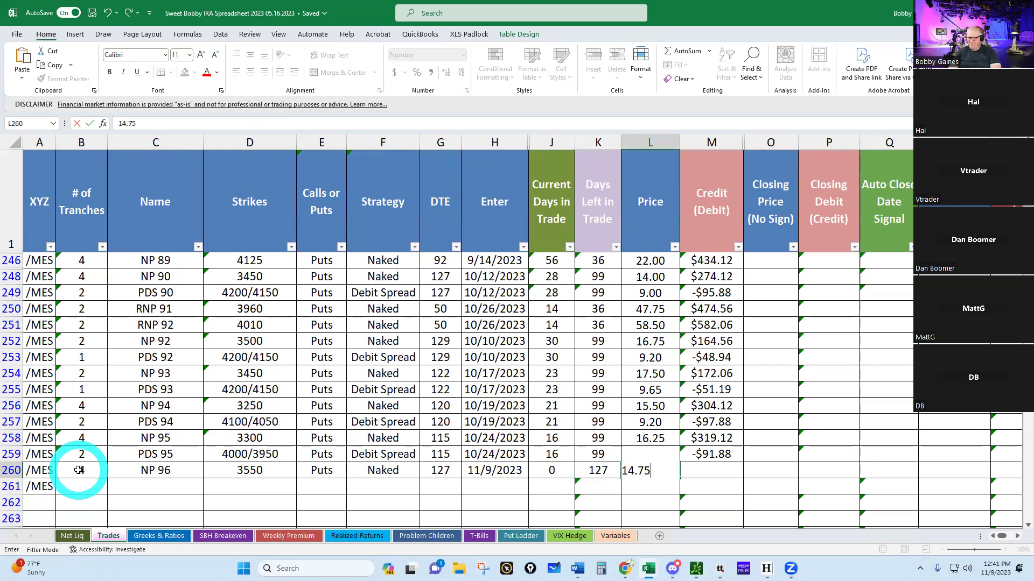
key(Return)
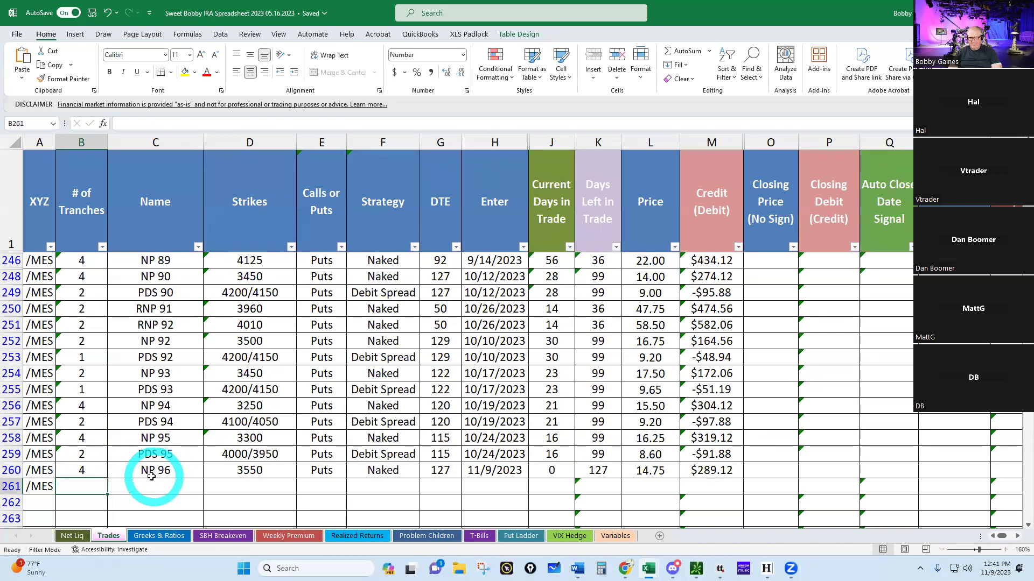
Switch to thinkorswim and check the fill price of the sold 3550 put among today's filled orders
click(697, 566)
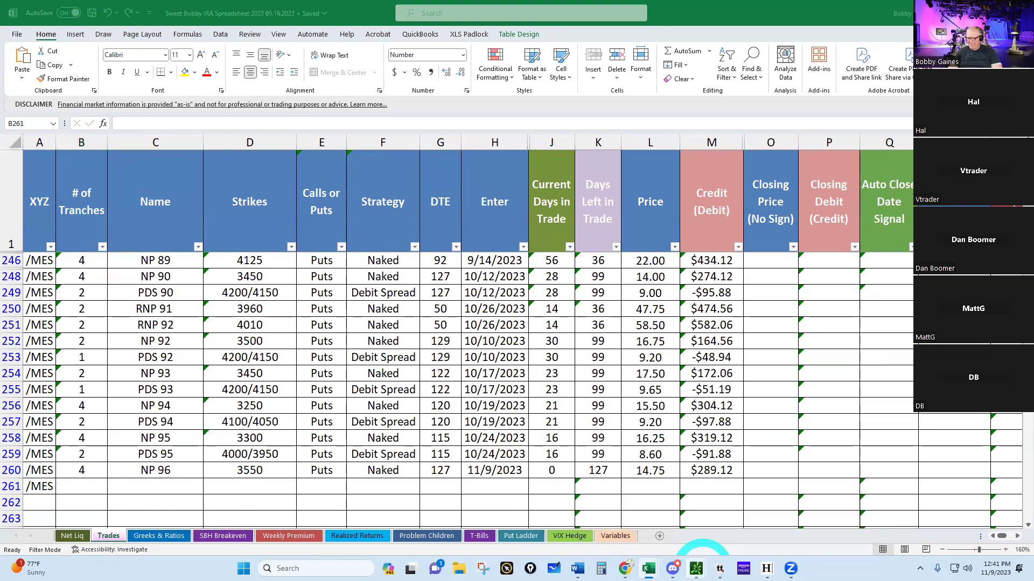
click(601, 524)
click(38, 49)
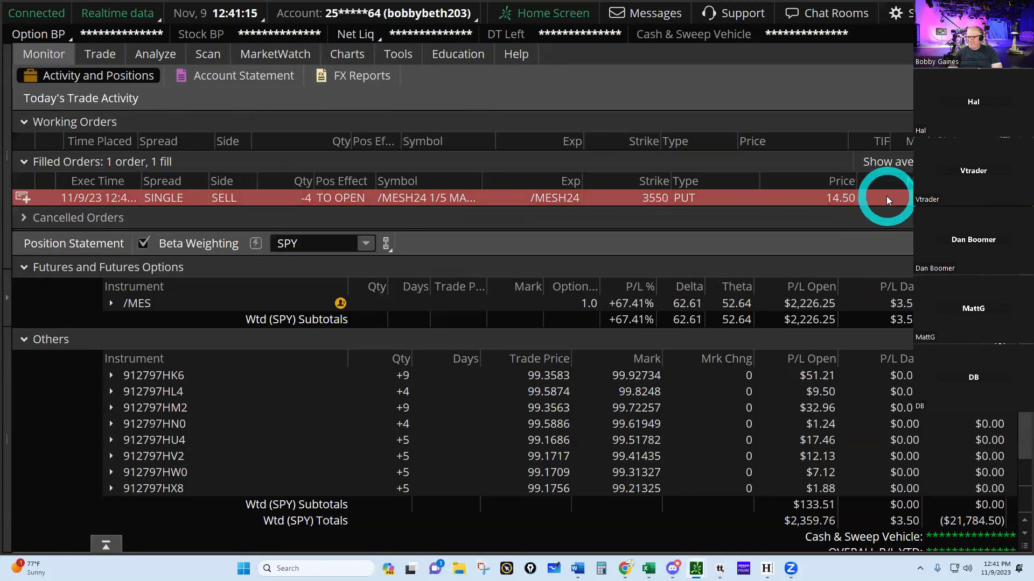
Return to the IRA spreadsheet and set the NP 96 trade's price to 14.50
mouse_move(646, 568)
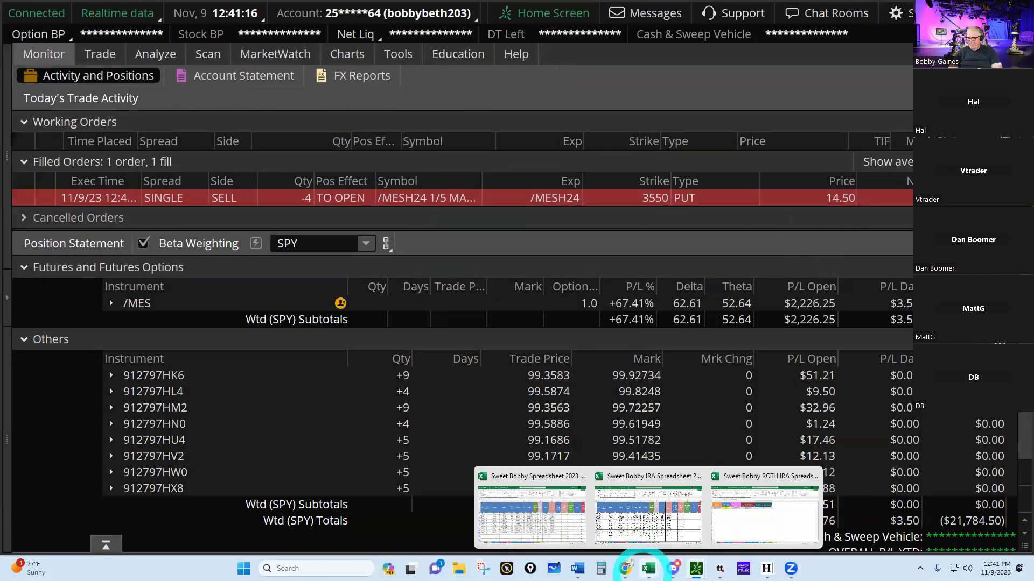
click(656, 521)
click(646, 471)
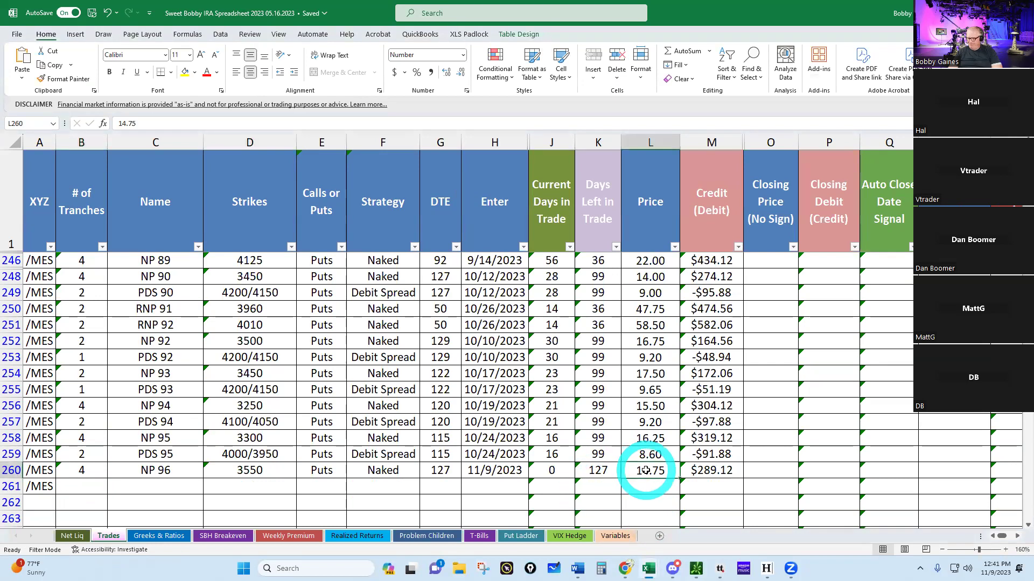
text(14.50)
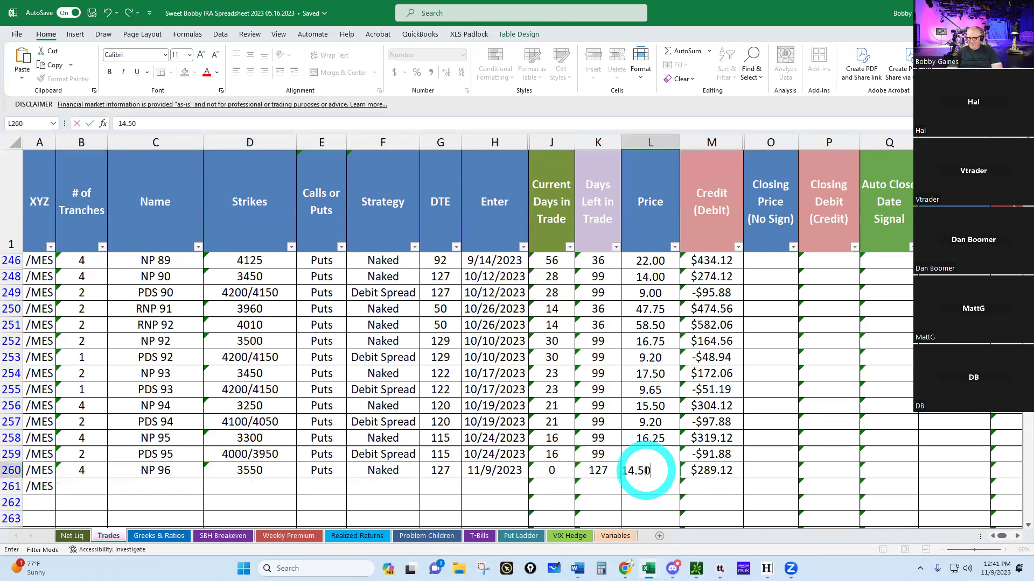
key(Return)
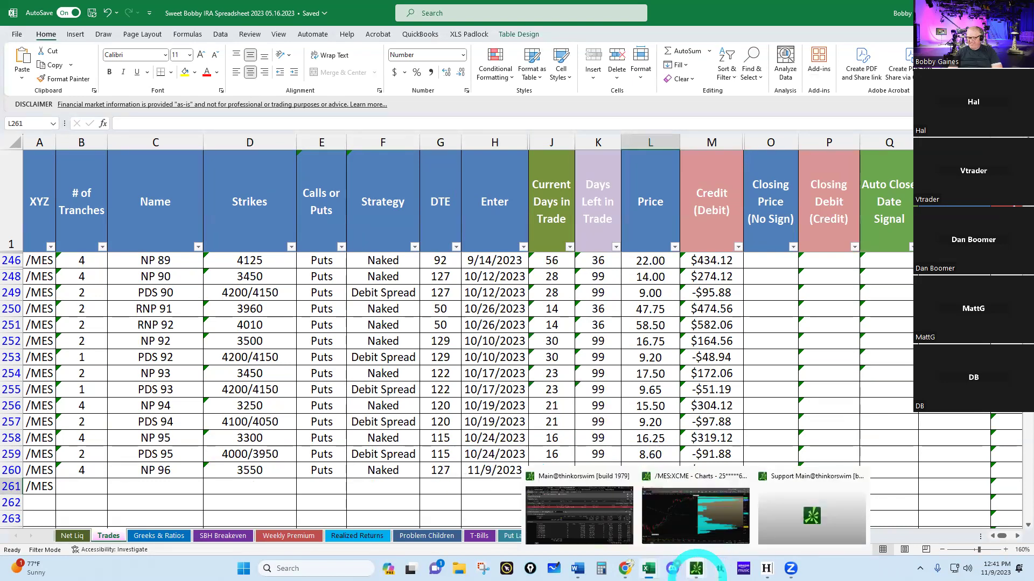
In thinkorswim, build a MAR 24 /MES put vertical order that buys the 4200 strike and sells the 4150 strike
click(696, 569)
click(578, 506)
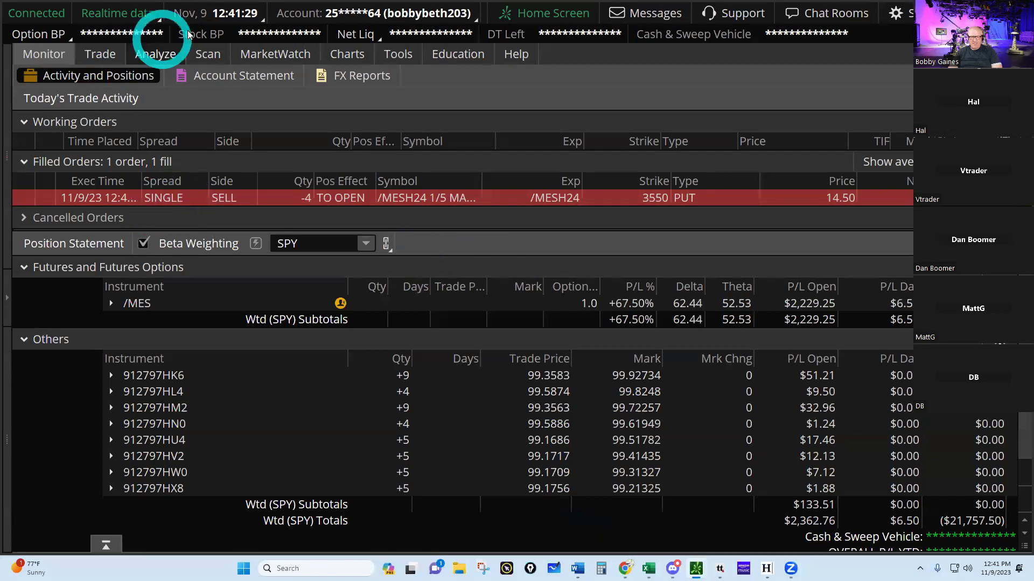
click(101, 53)
click(684, 370)
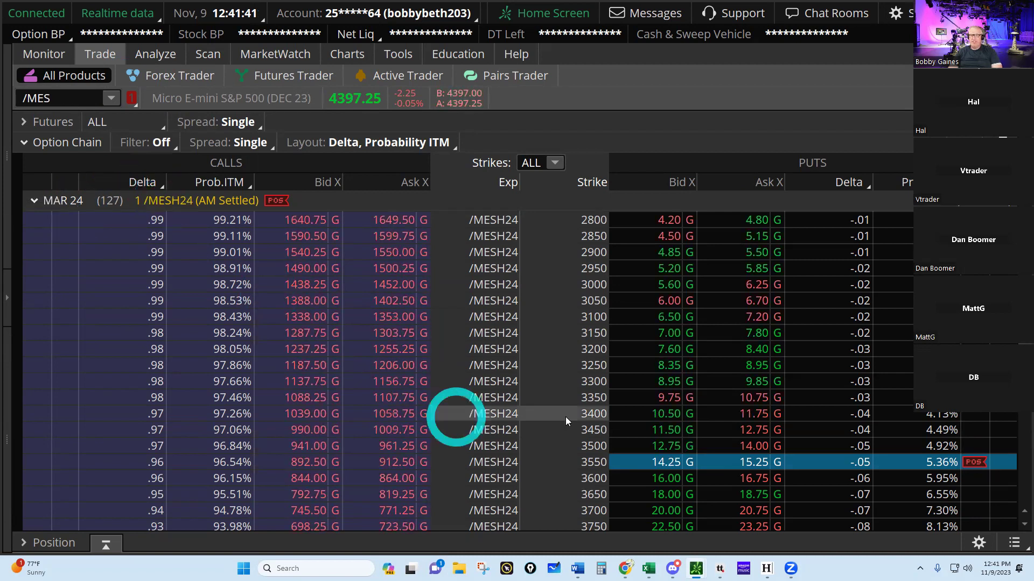
scroll(735, 462, down, 1)
scroll(739, 466, down, 13)
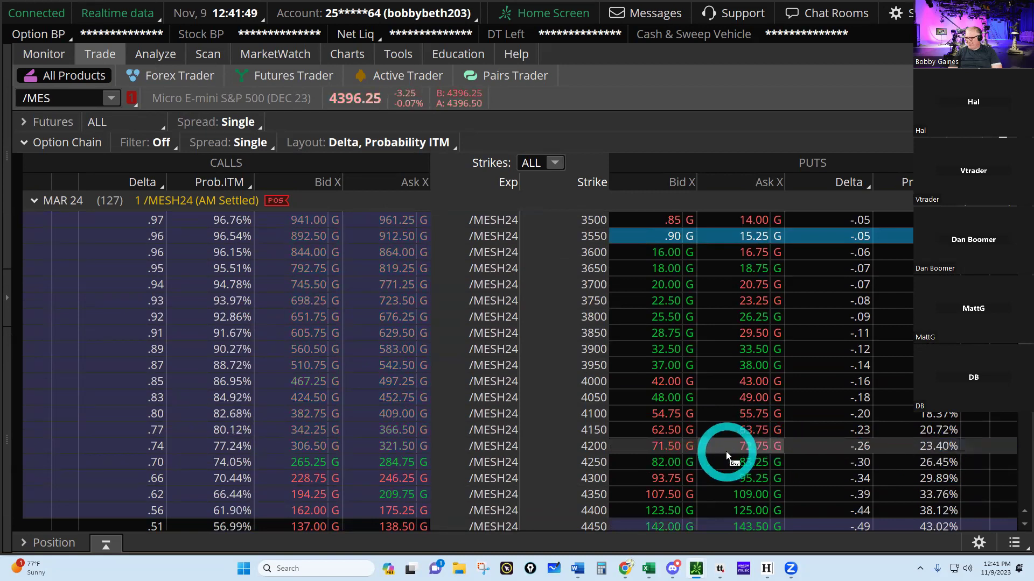
click(755, 454)
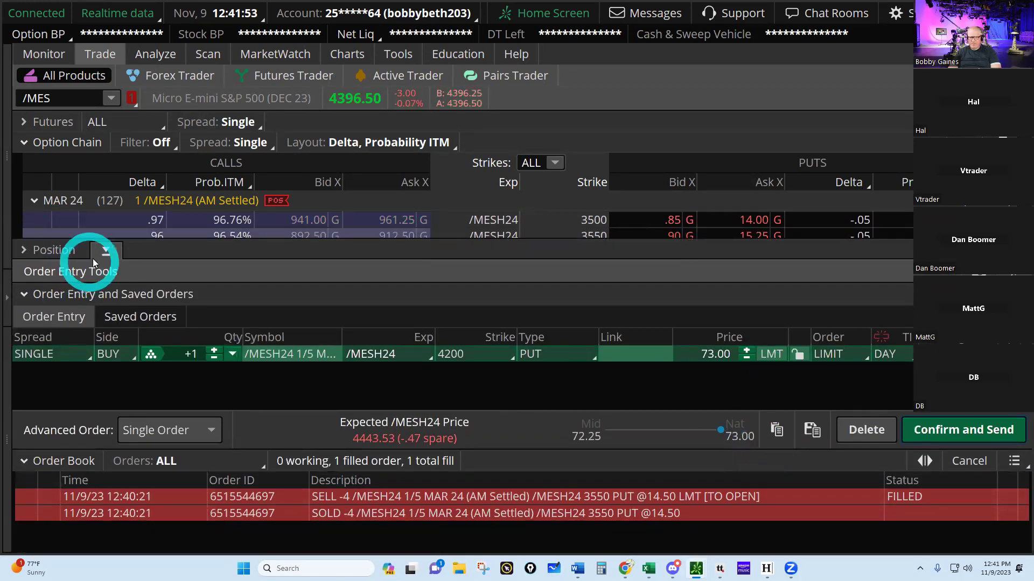
click(107, 250)
click(666, 430)
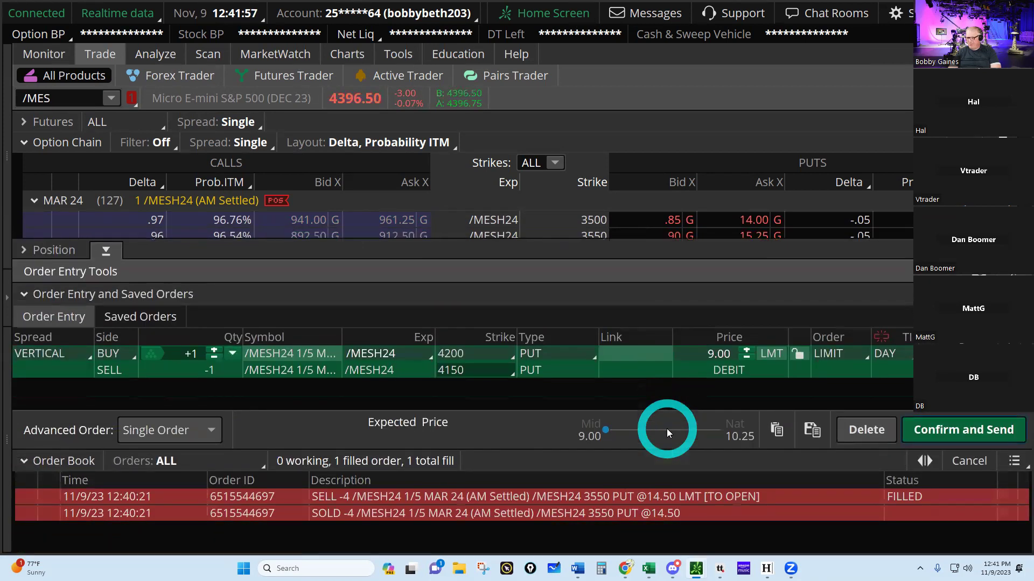
Set the put vertical's quantity to 2 and send the order at a 9.00 debit limit
click(213, 349)
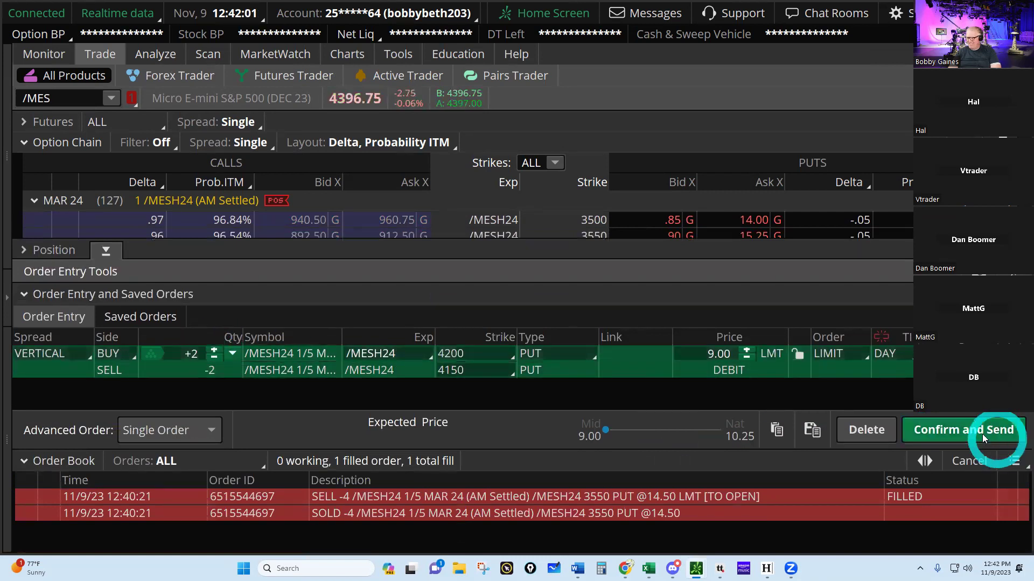
click(968, 429)
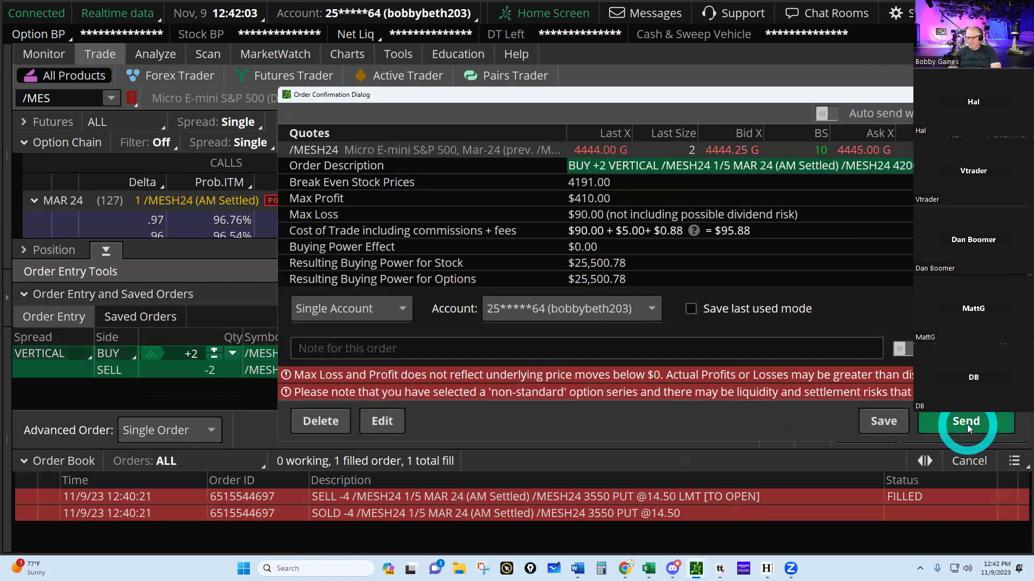
click(965, 422)
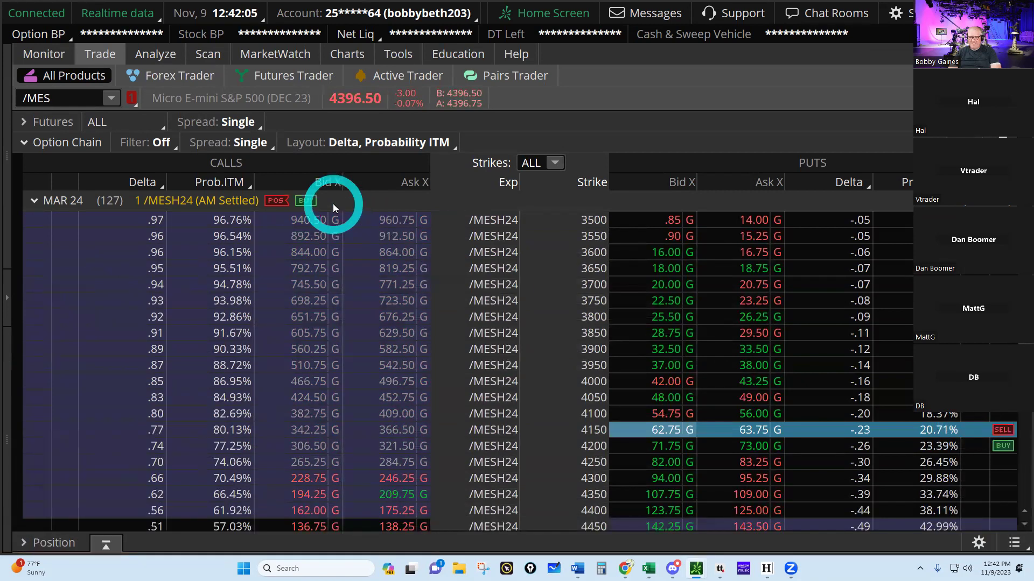
Replace the working 4200/4150 put vertical order with a 9.25 limit price and send it
click(43, 56)
click(432, 173)
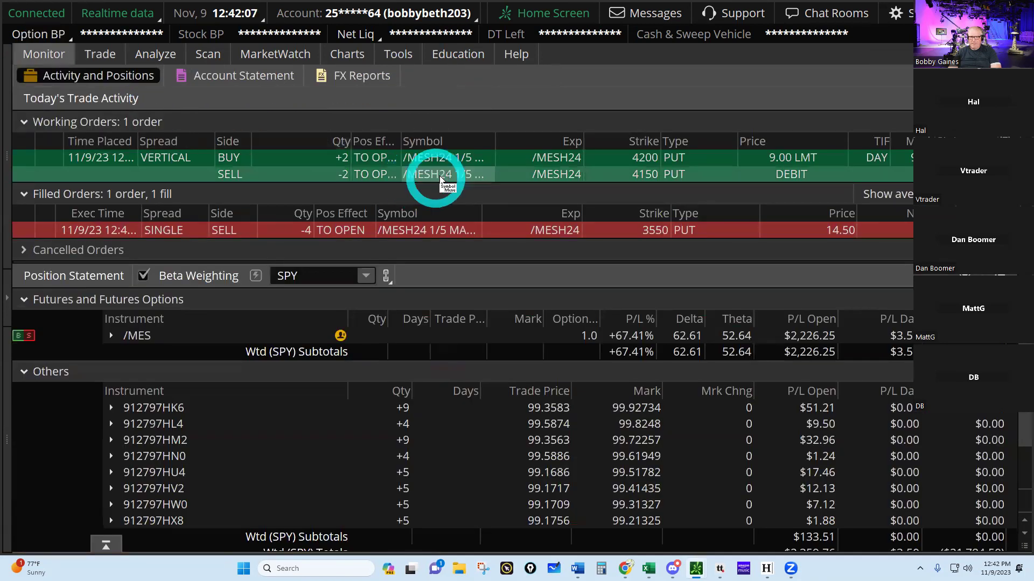
right_click(473, 168)
click(516, 210)
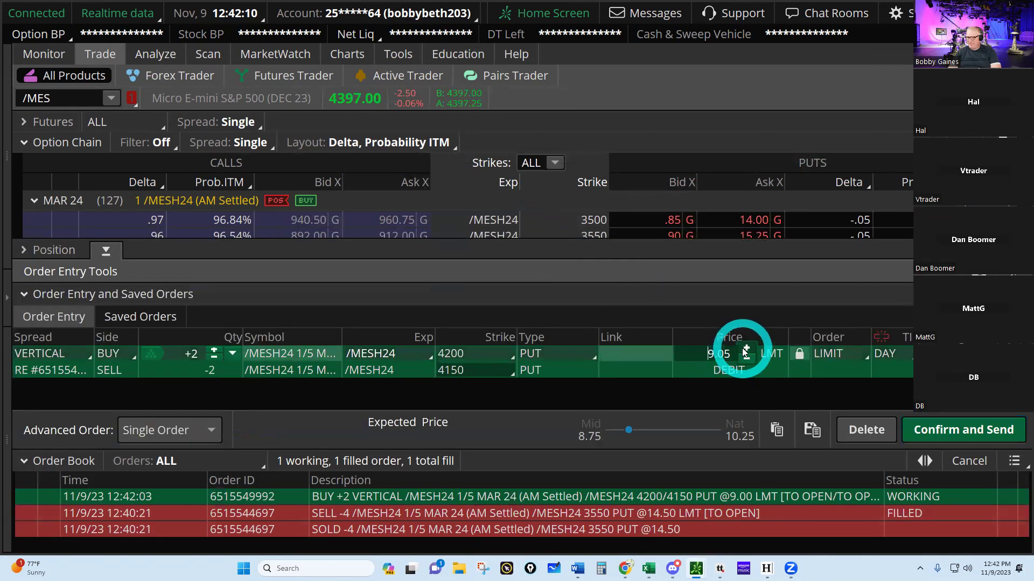
click(951, 430)
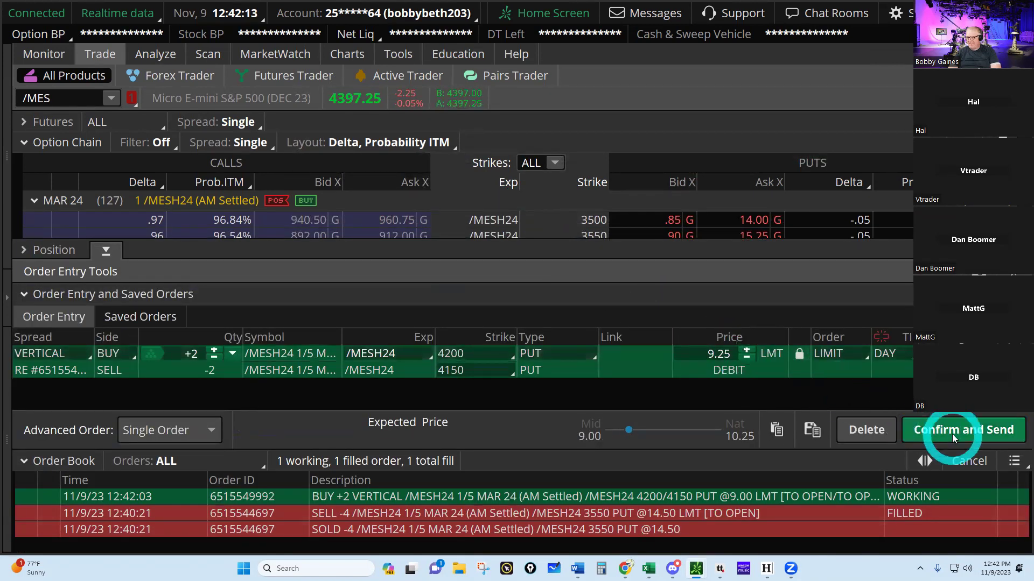
click(951, 430)
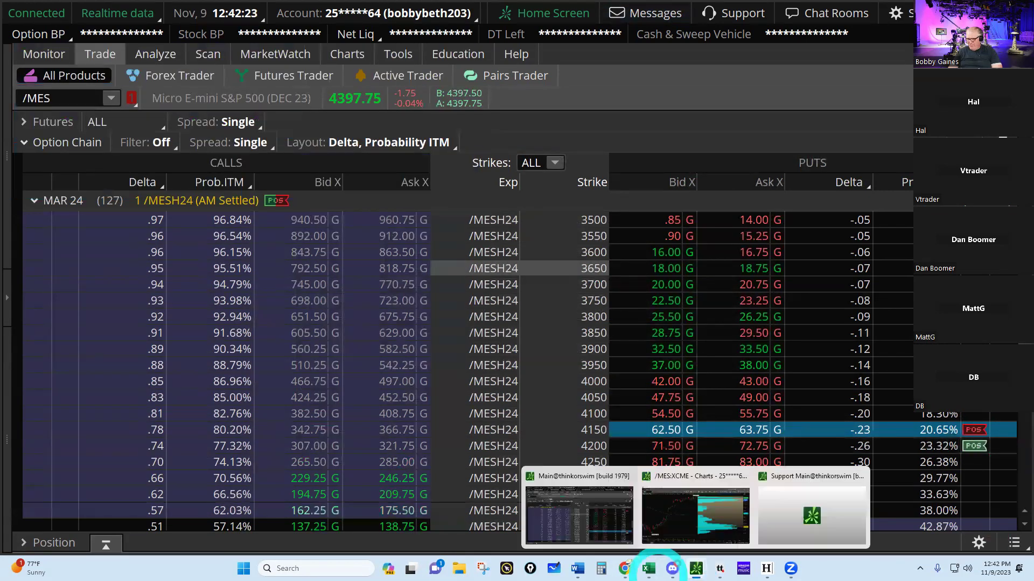
Switch to the IRA spreadsheet and enter 4200/4150 strikes and a 9.15 price in row 261 of the Trades sheet
mouse_move(649, 568)
click(640, 533)
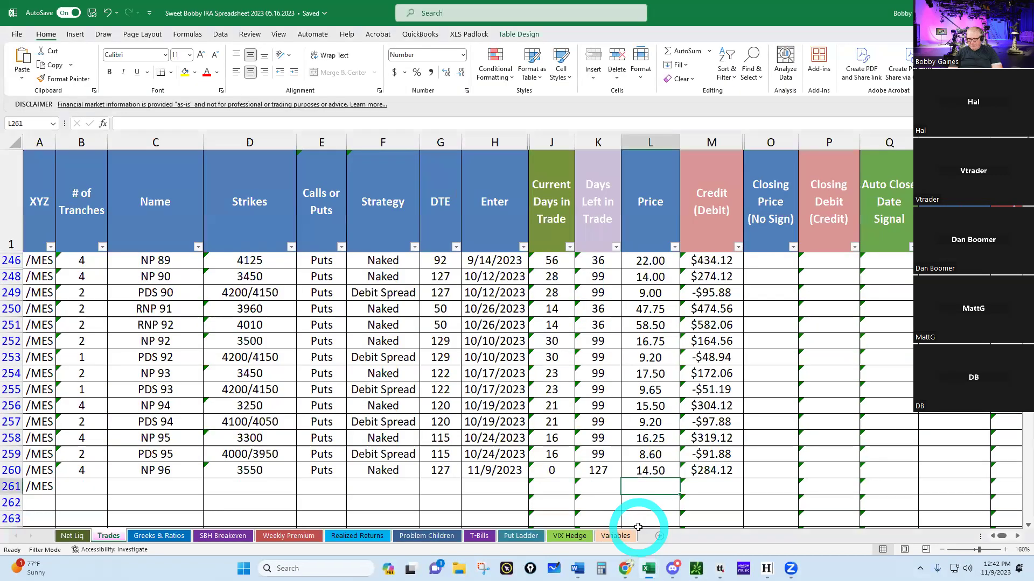
click(245, 490)
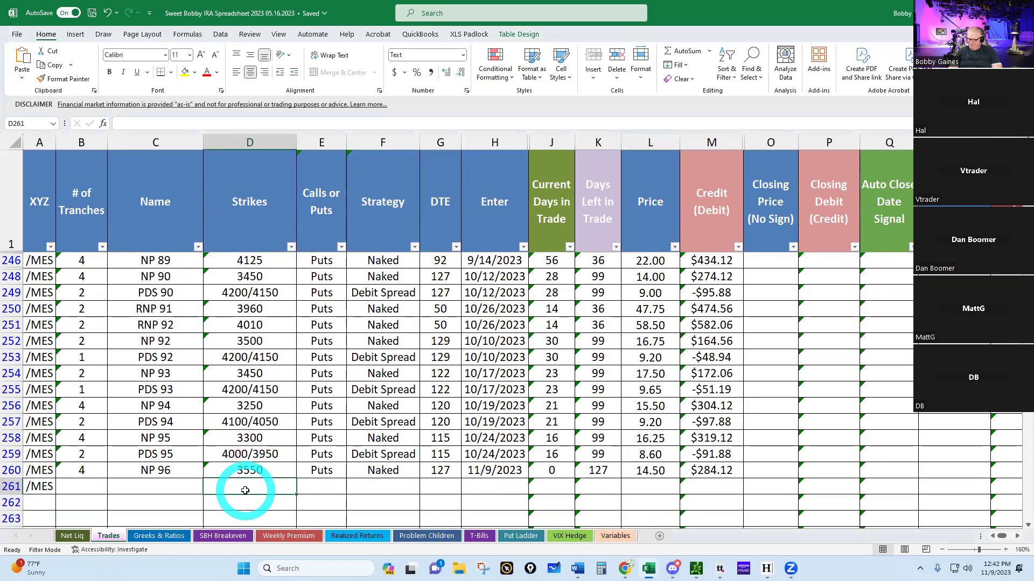
text(4200/4150)
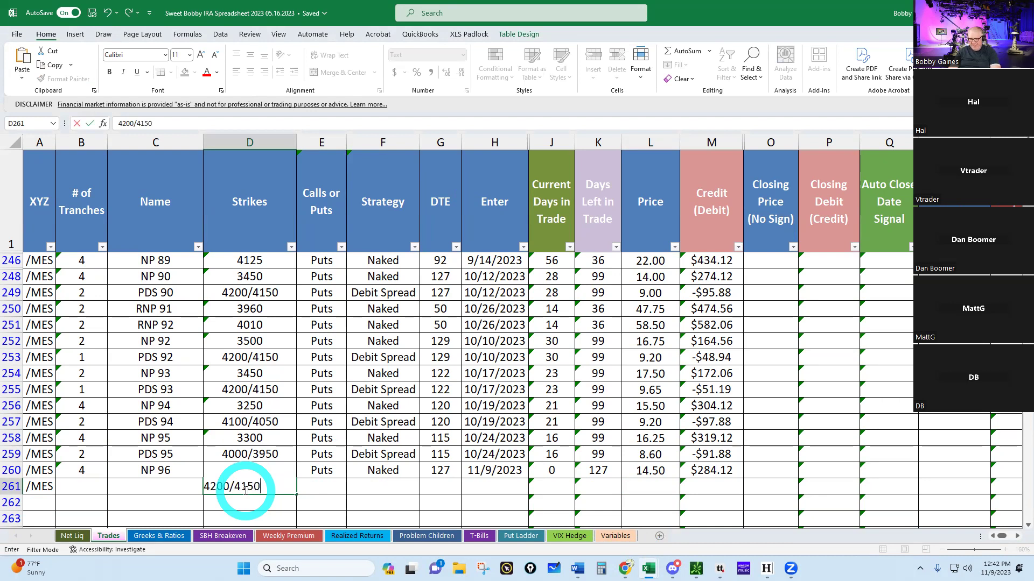
key(Tab)
key(Tab)
key(Tab)
key(Tab)
key(Tab)
key(Tab)
key(Tab)
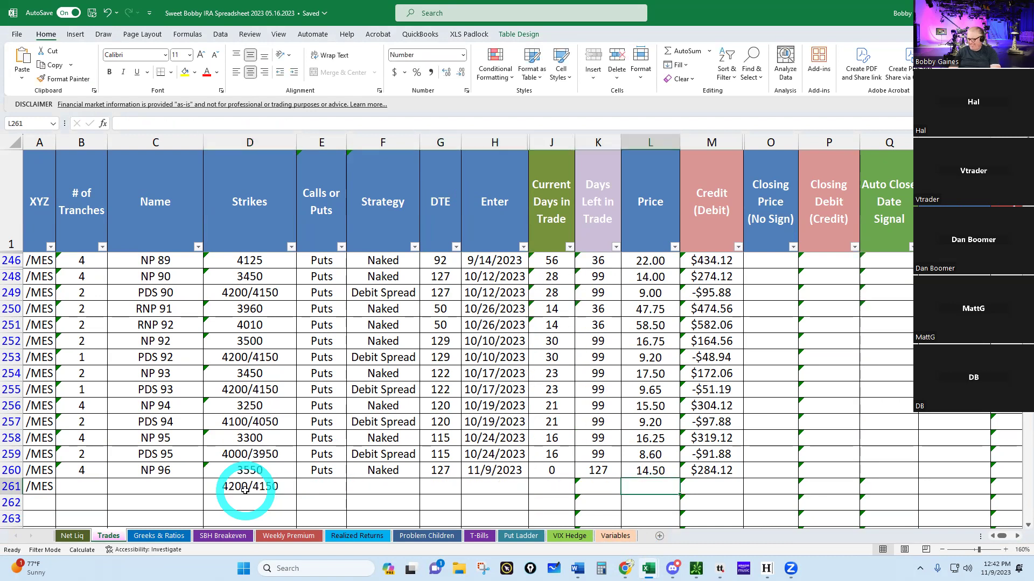
text(9.15)
key(Return)
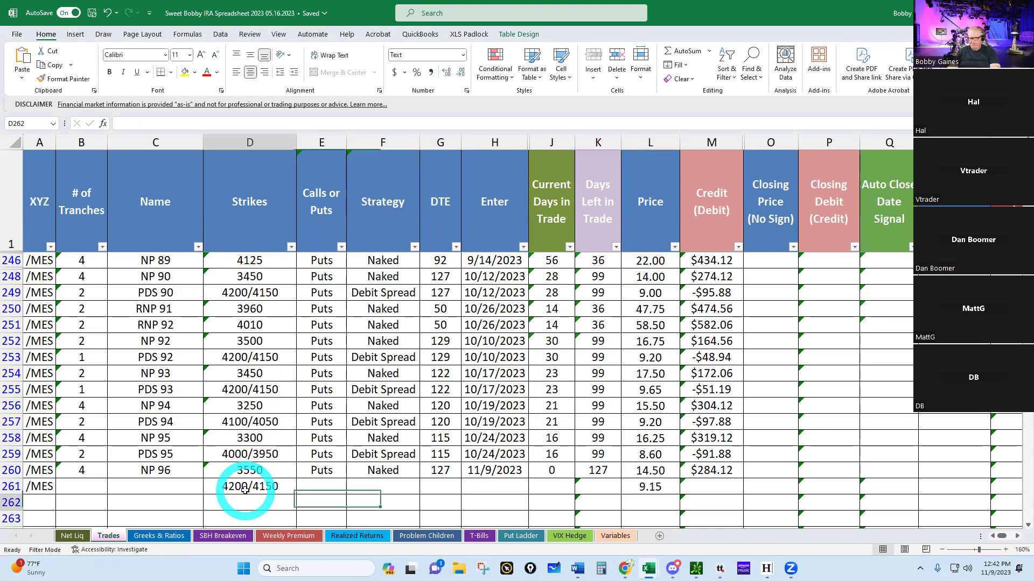
Enter 2 tranches, the name PDS 96 and Puts for the new trade in row 261
click(76, 490)
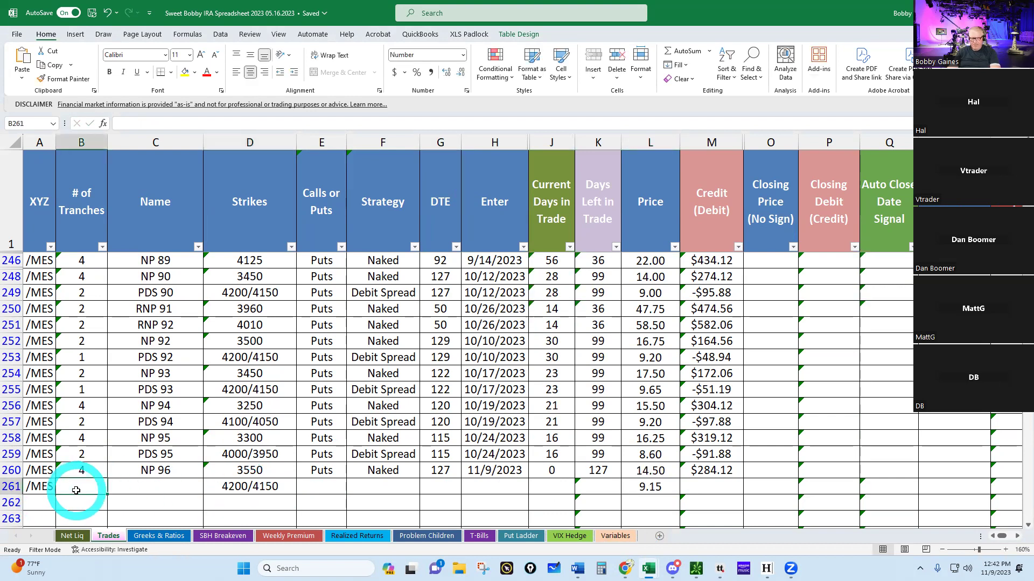
text(2)
click(143, 486)
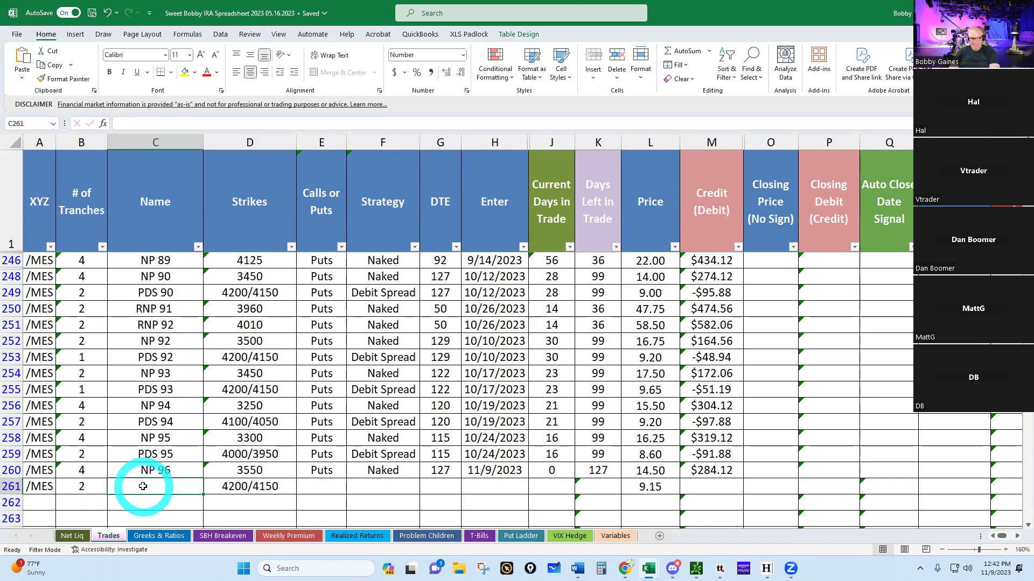
text(PDS 96)
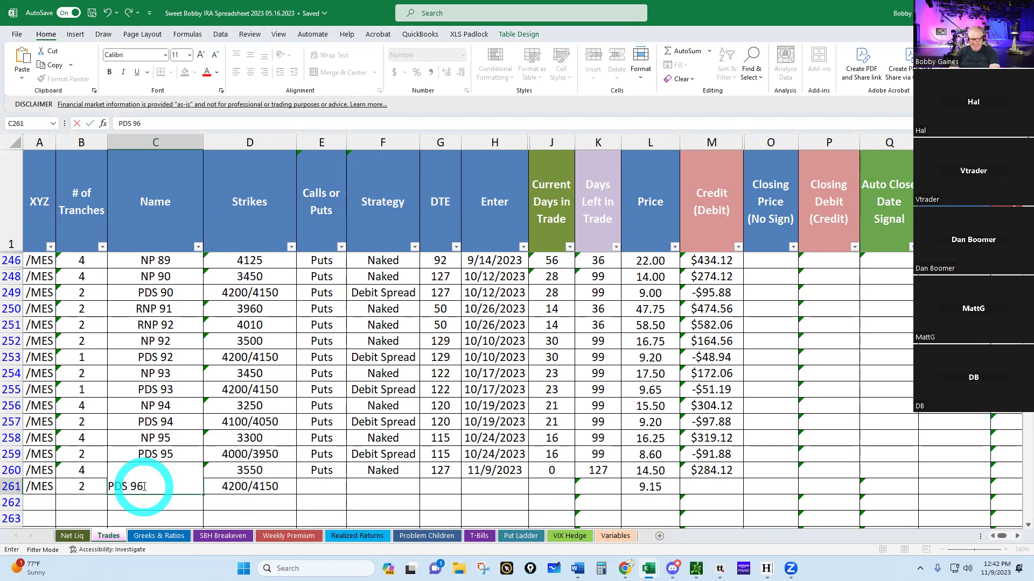
key(Tab)
key(Tab)
text(Puts)
key(Tab)
Set the PDS 96 trade's strategy to Debit Spread, its DTE to 127 and its entry date to 11/9/2023
text(D)
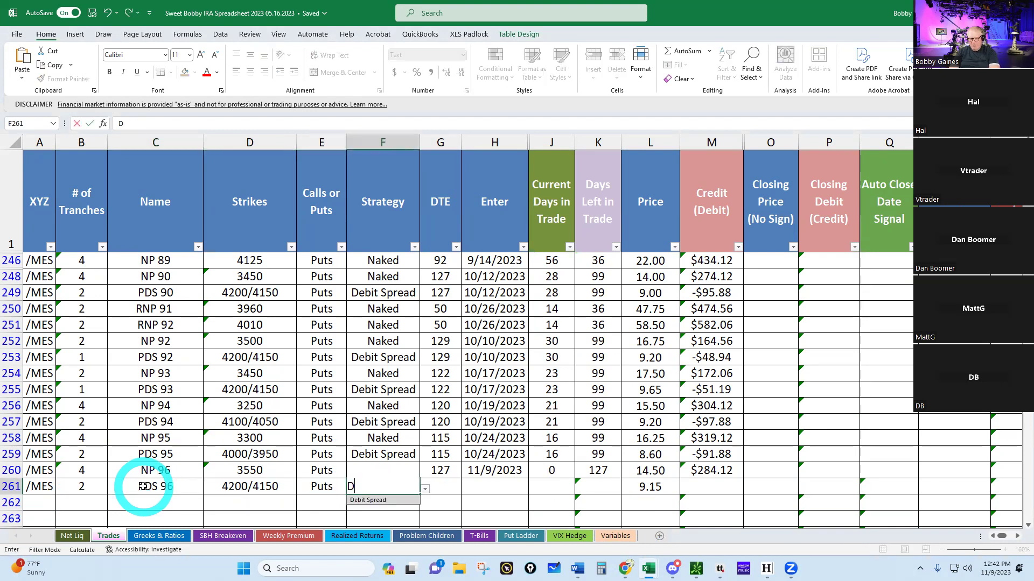
key(Tab)
text(1)
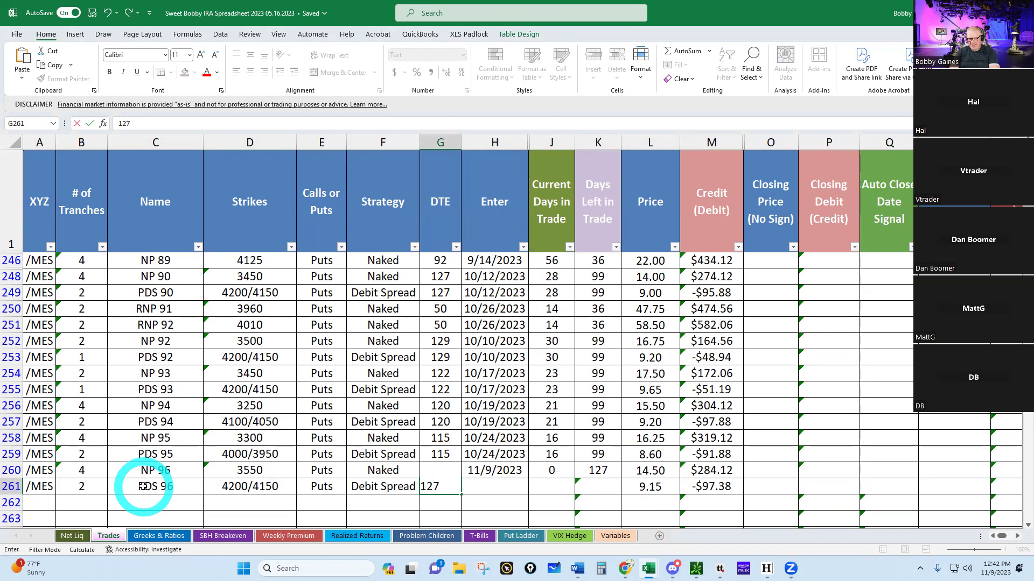
text(27)
key(Tab)
text(11/9/)
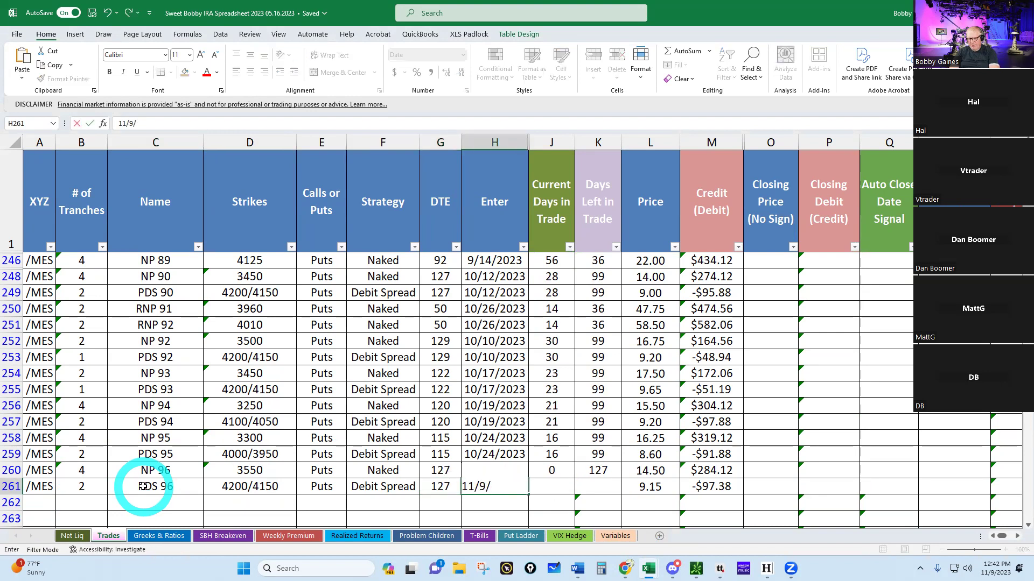
text(2023)
key(Return)
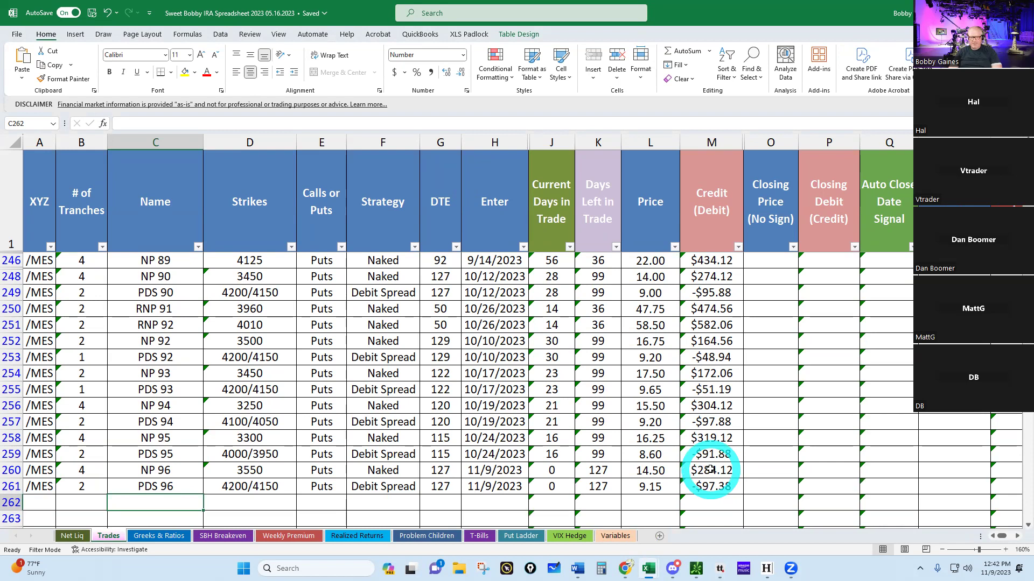
Switch to thinkorswim's activity and positions view and show the position statement by groups, down to the put debit spreads
mouse_move(700, 571)
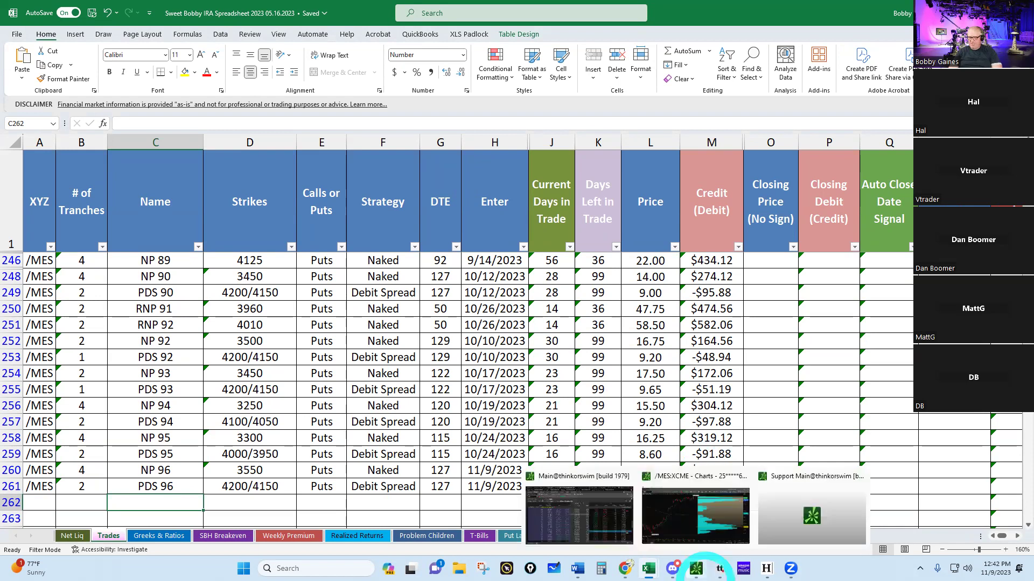
click(589, 525)
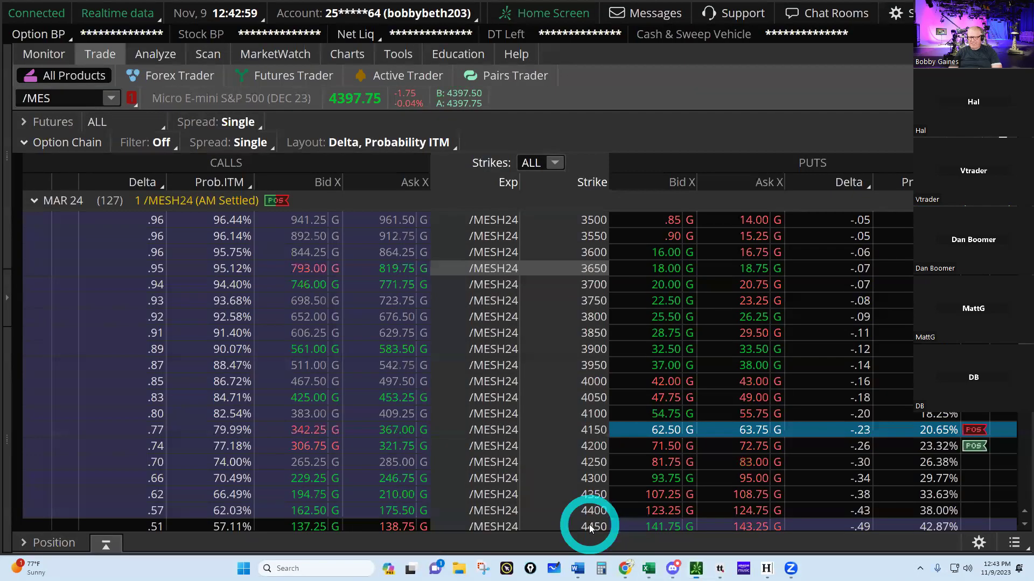
click(43, 53)
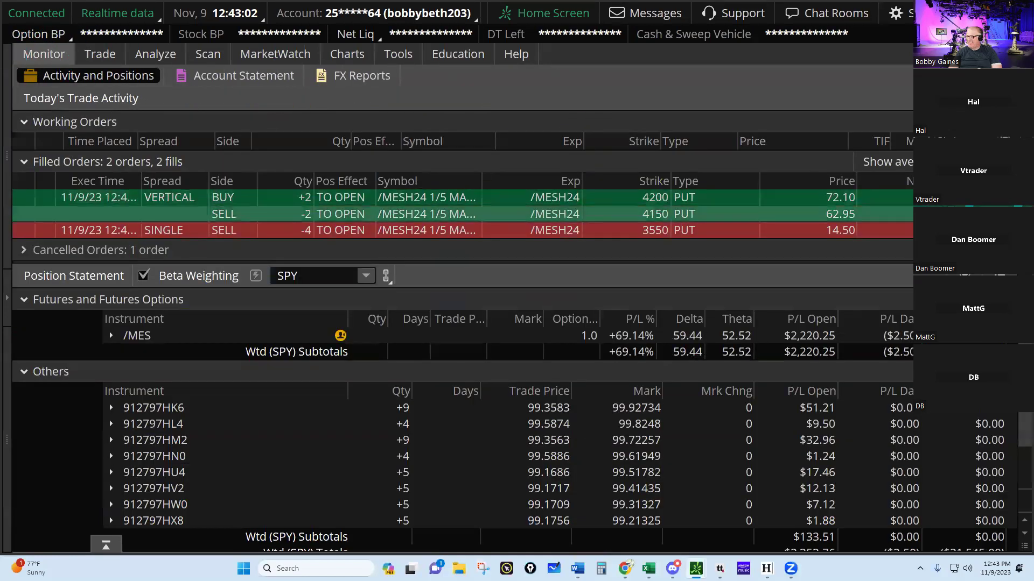
click(838, 94)
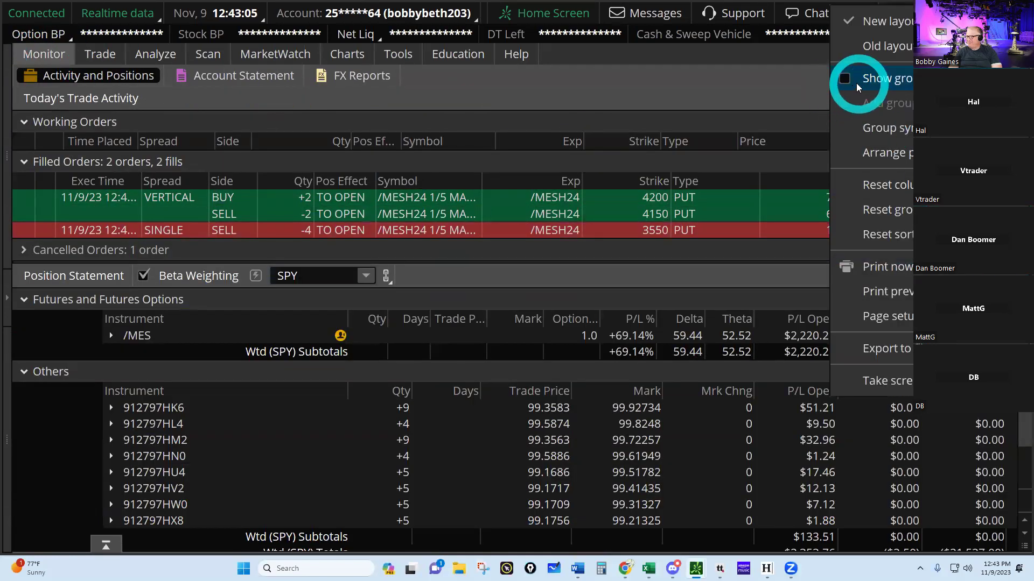
click(844, 78)
scroll(586, 398, down, 8)
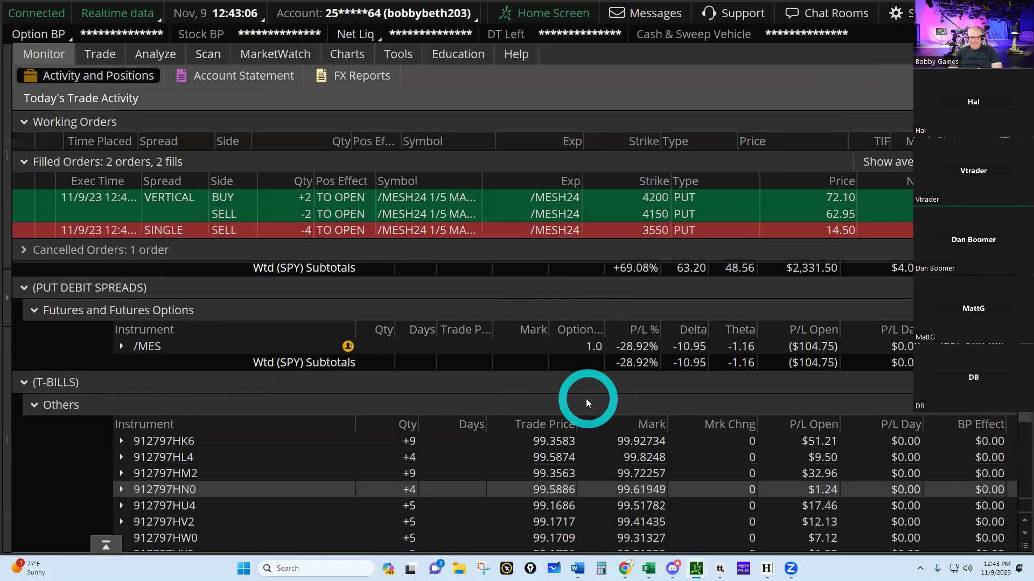
Expand the unallocated /MES position and move the single 3550 put to the Naked Puts group
click(124, 408)
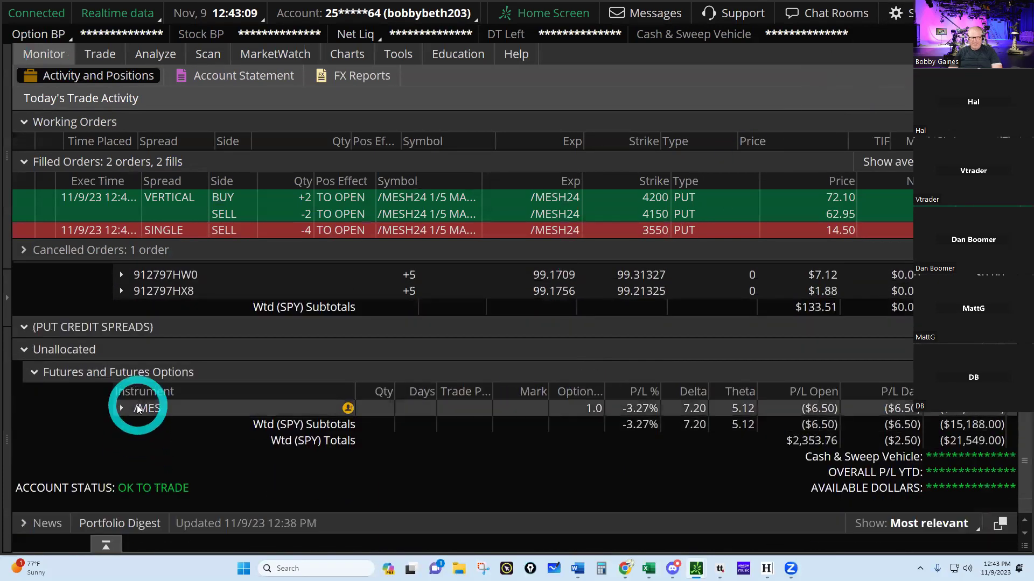
scroll(248, 407, down, 3)
right_click(249, 407)
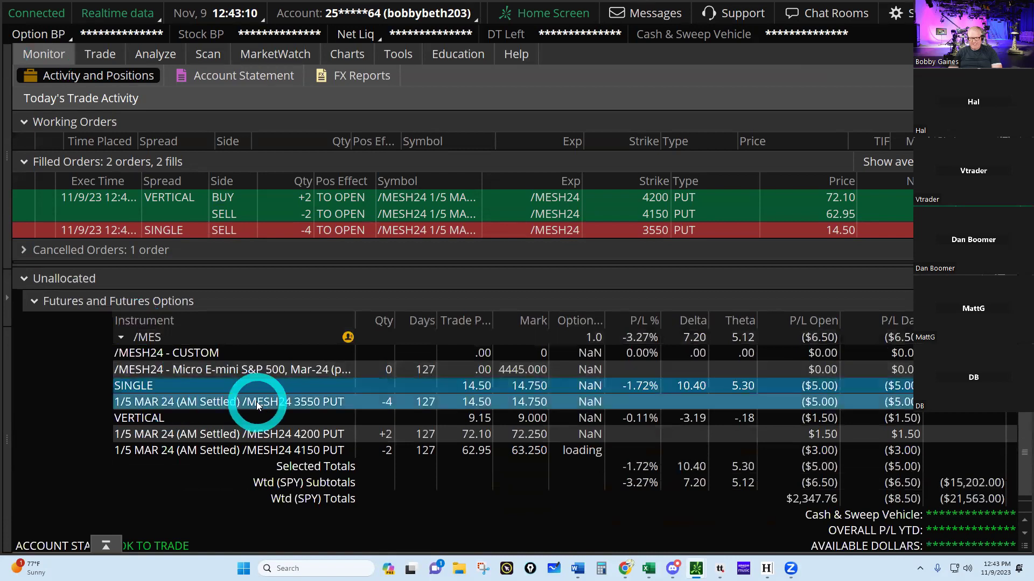
mouse_move(310, 445)
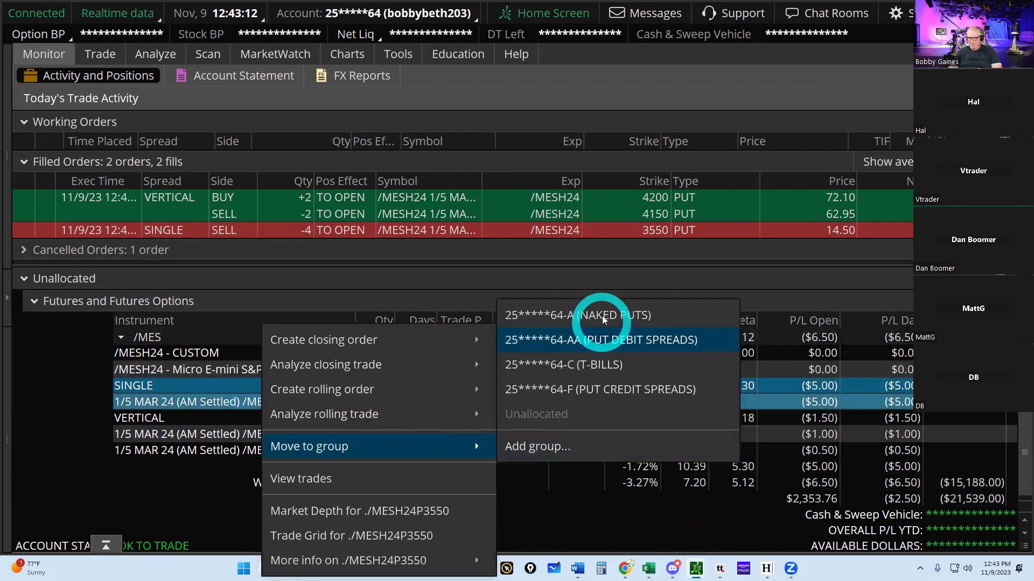
click(614, 336)
Move the unallocated /MES 4200/4150 put vertical to the Put Debit Spreads group
click(279, 423)
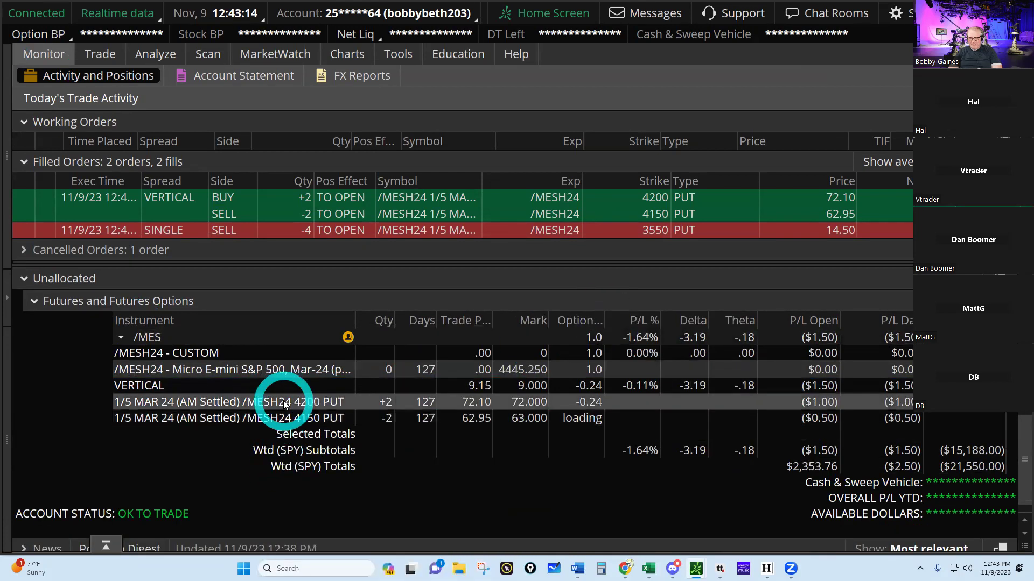
right_click(288, 420)
mouse_move(339, 455)
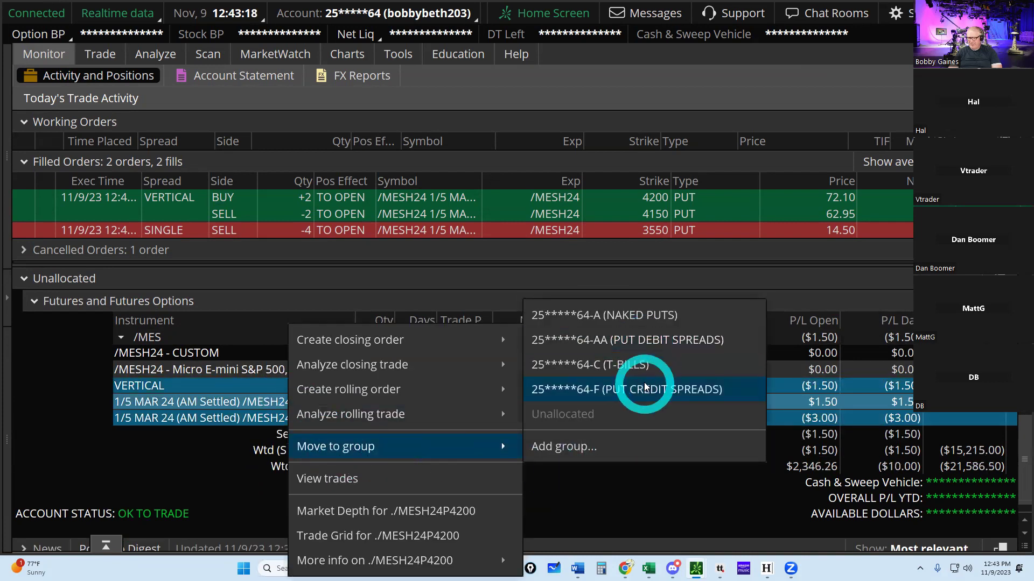
click(644, 341)
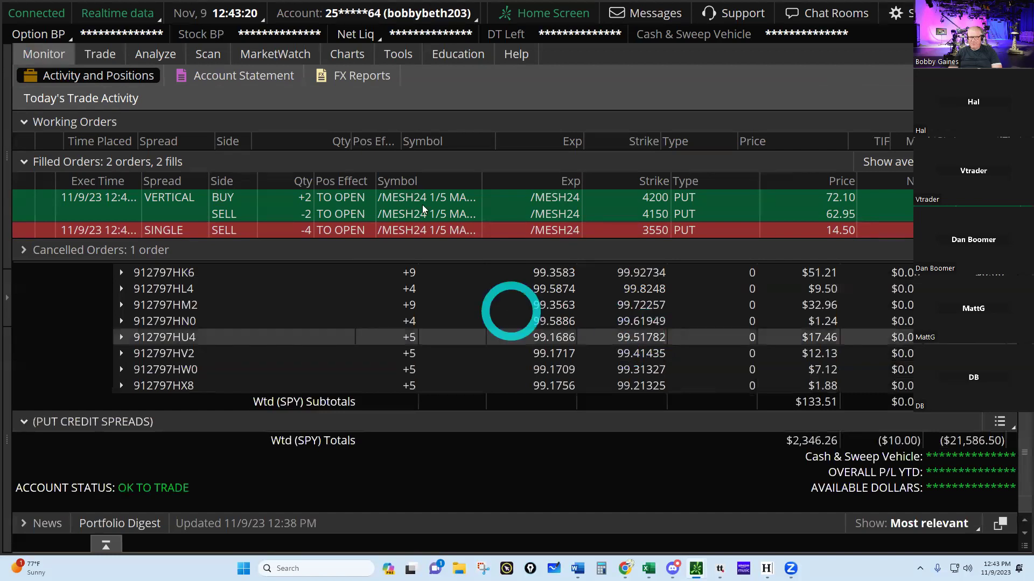
Switch to the Roth IRA account and show its five-day net liquidating value
click(410, 17)
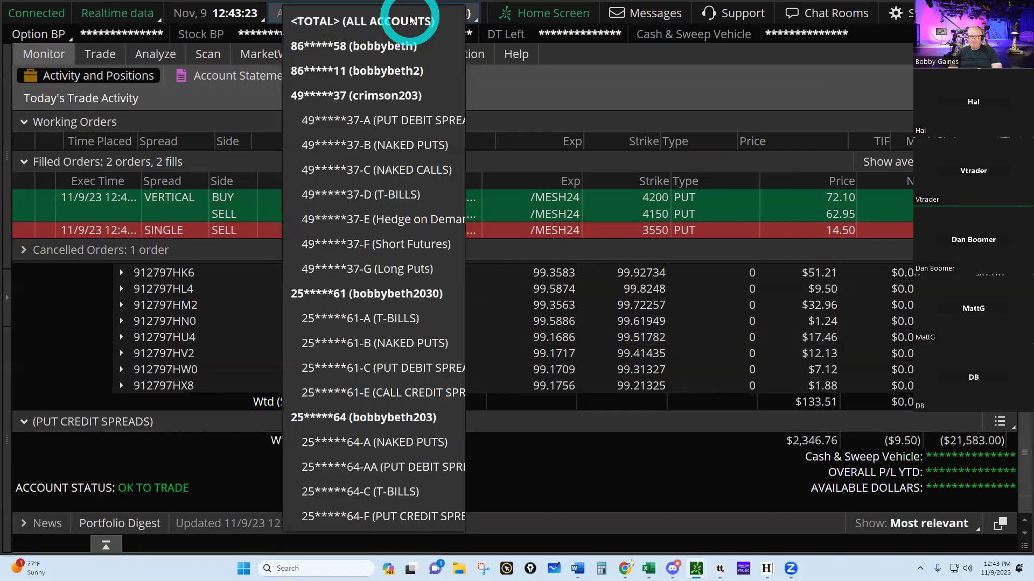
click(399, 296)
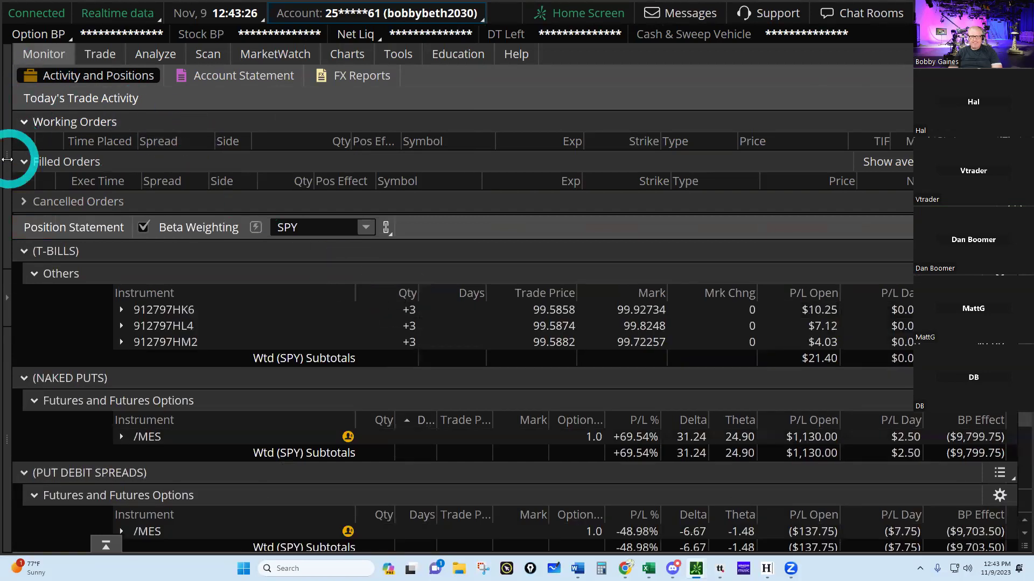
click(7, 296)
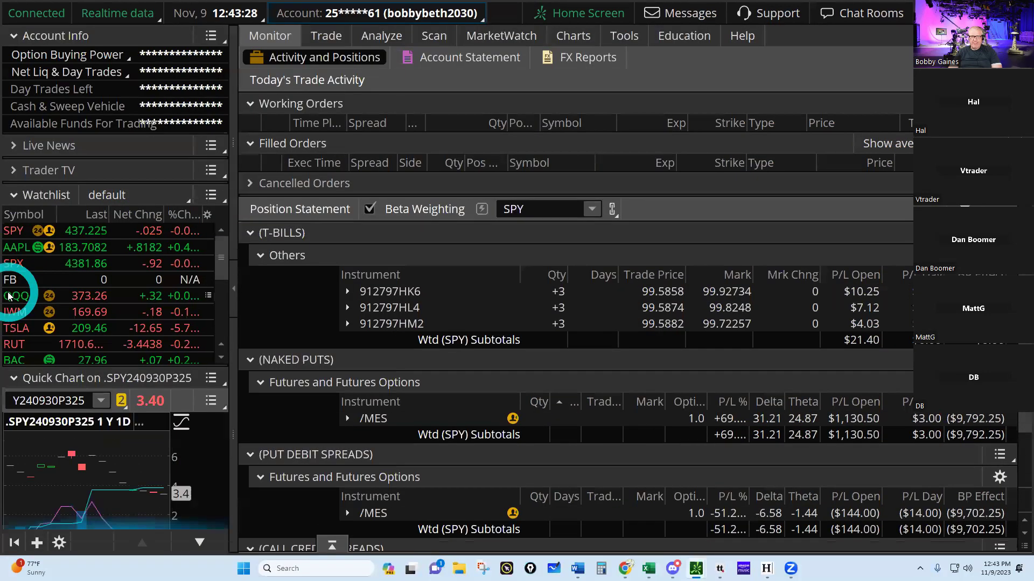
click(94, 71)
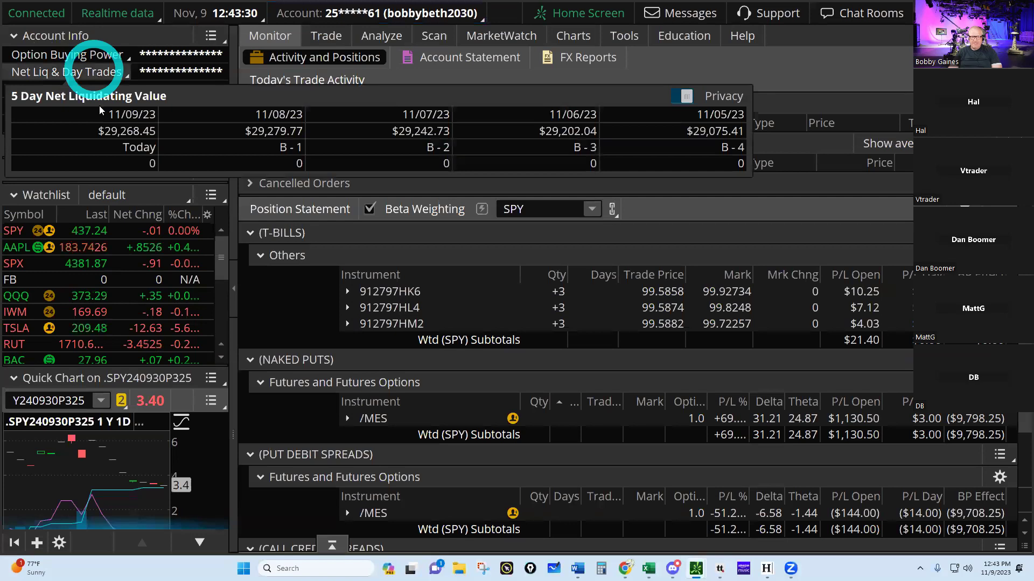
drag(101, 116, 129, 138)
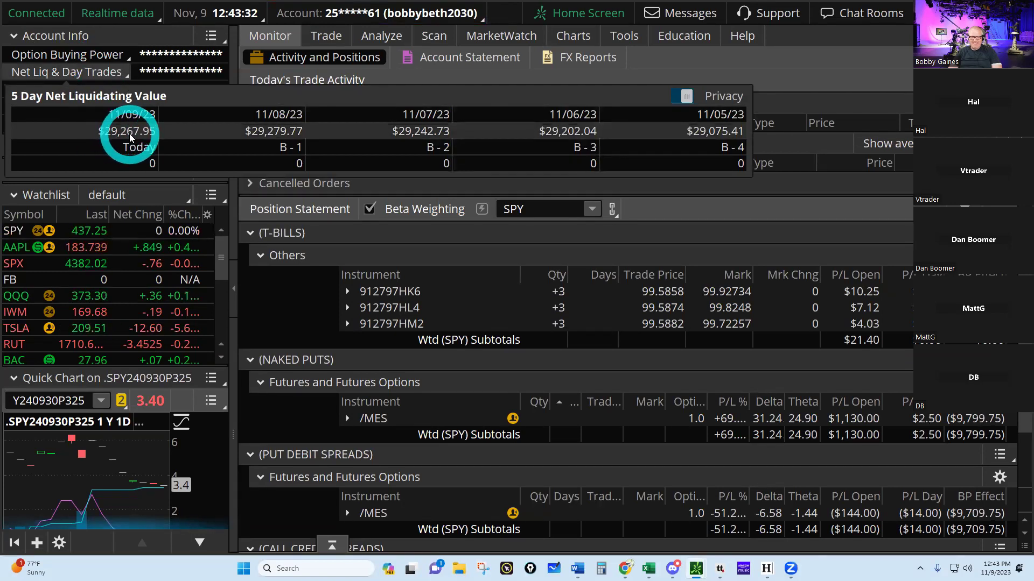
Switch to the ROTH IRA spreadsheet and enter 29,268 as net liquidation value with the date 11/9/23 in row 79 of Net Liq
mouse_move(649, 568)
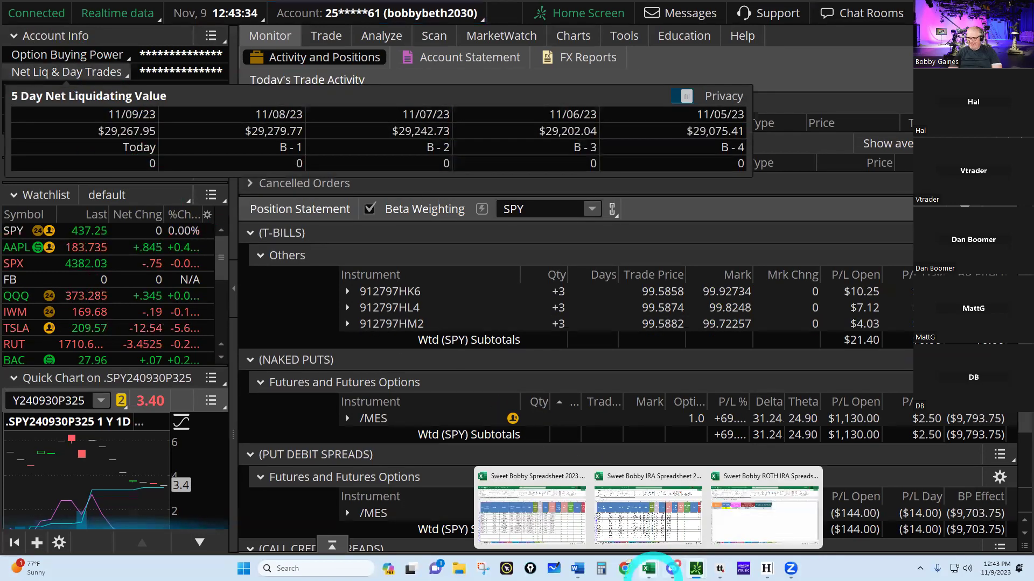
click(737, 531)
click(75, 537)
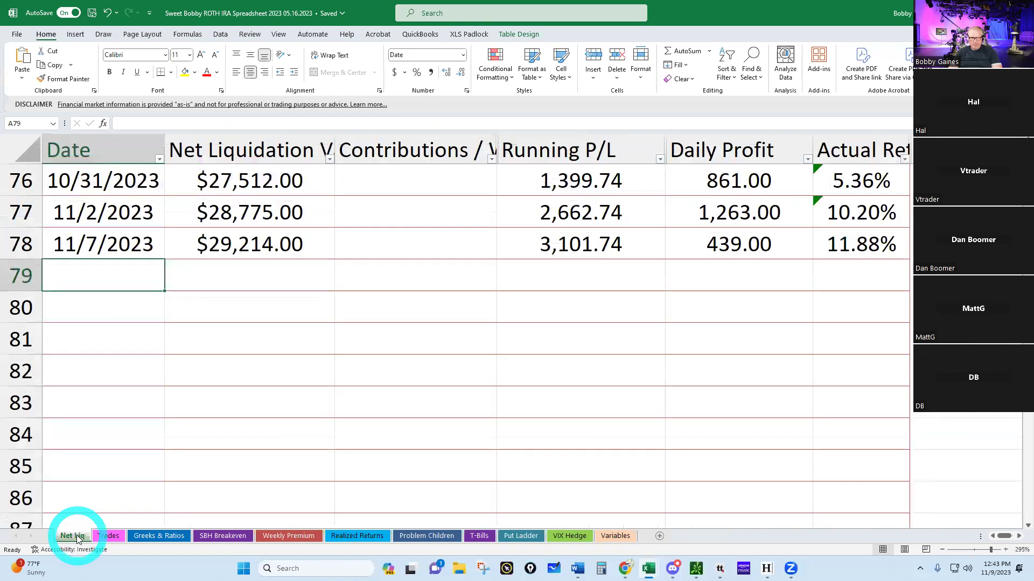
click(234, 268)
text(2)
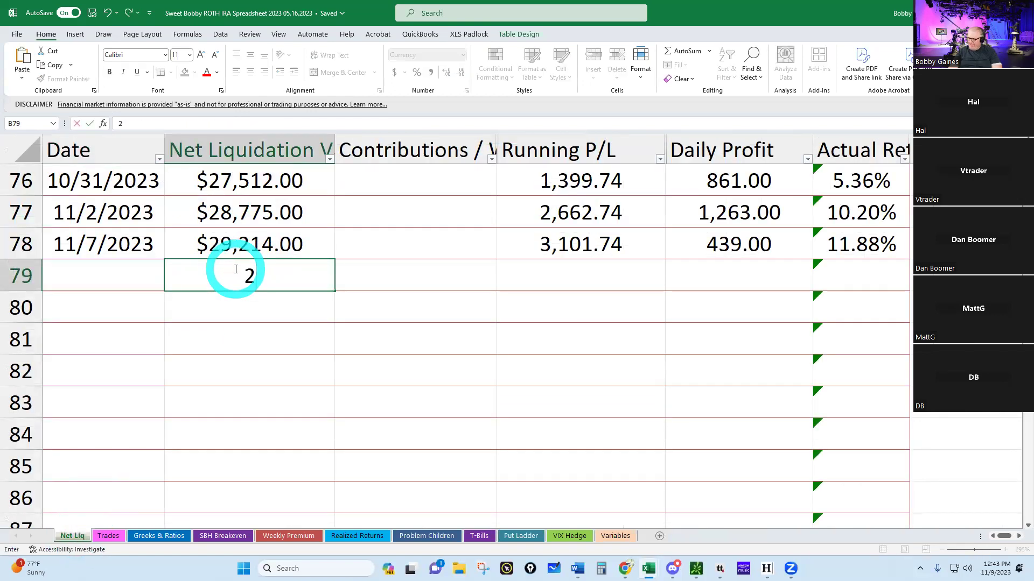
text(9,268)
key(Return)
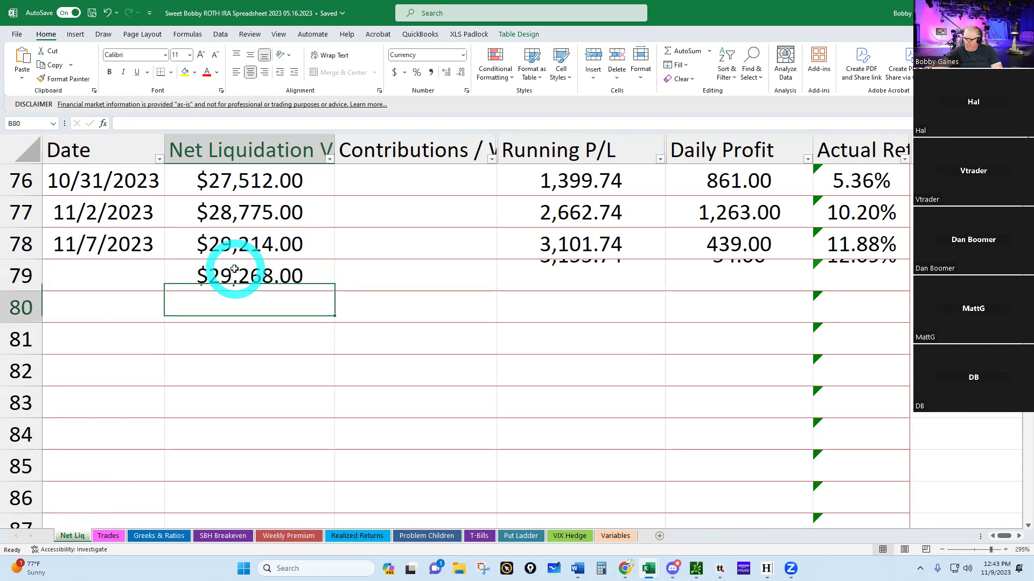
click(84, 270)
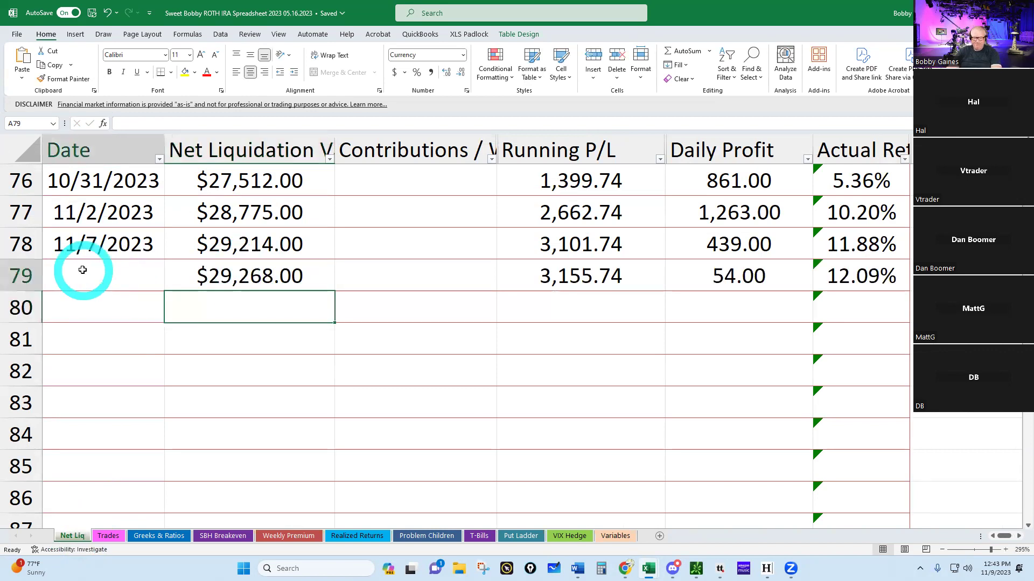
text(11/9/23)
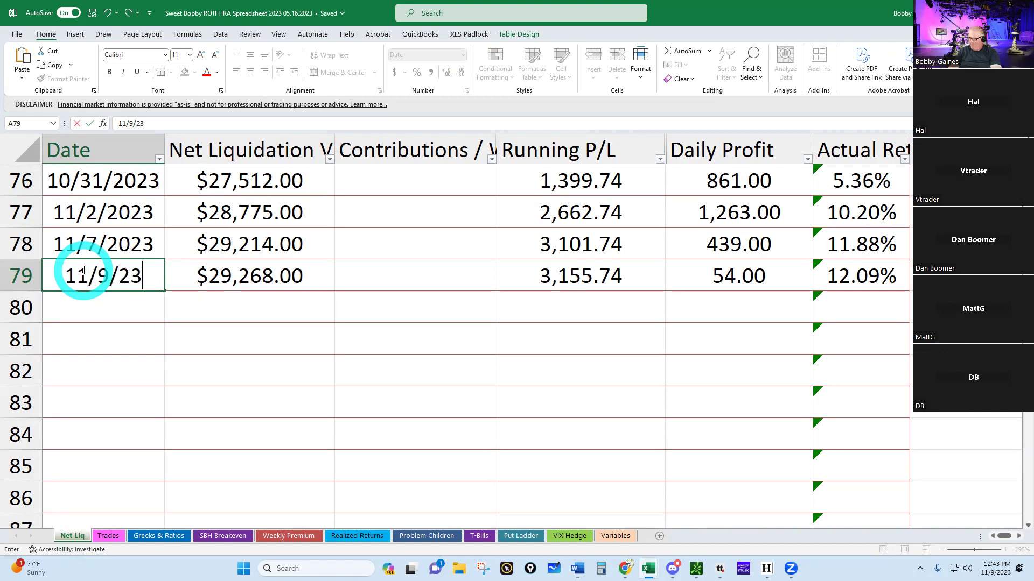
key(Return)
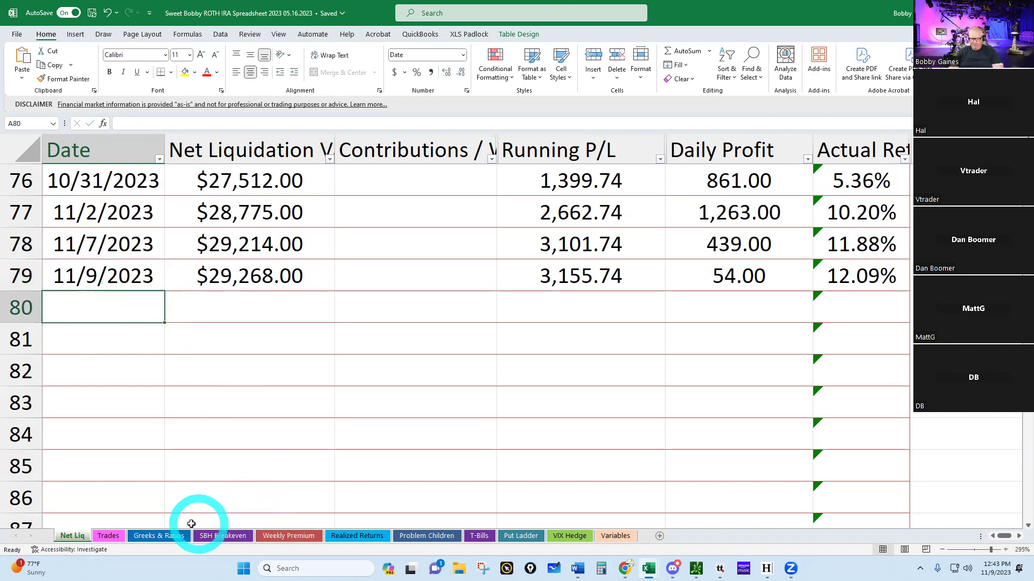
From the Greeks & Ratios sheet, switch to thinkorswim and show the position statement without groups
click(173, 536)
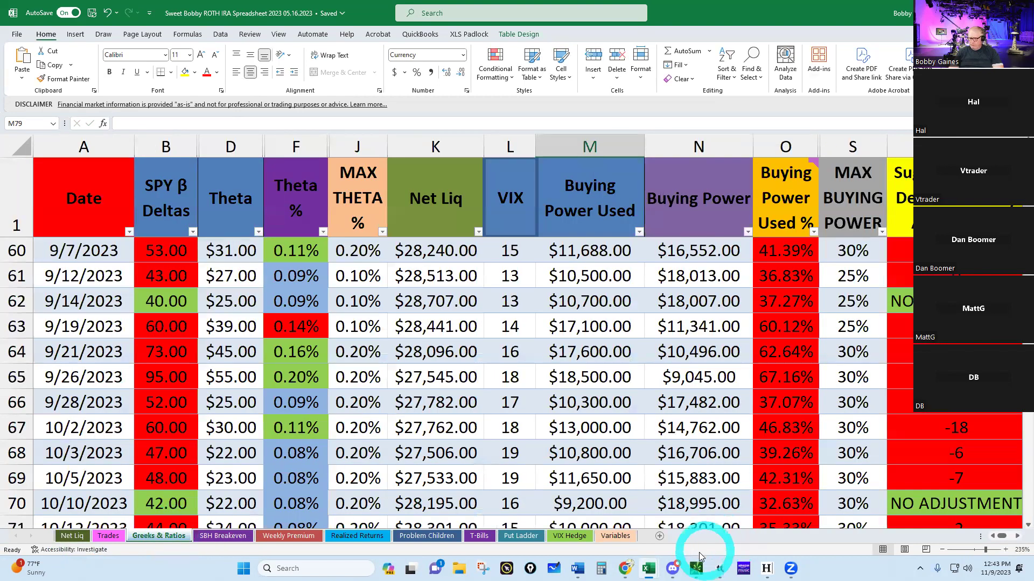
mouse_move(696, 568)
click(615, 532)
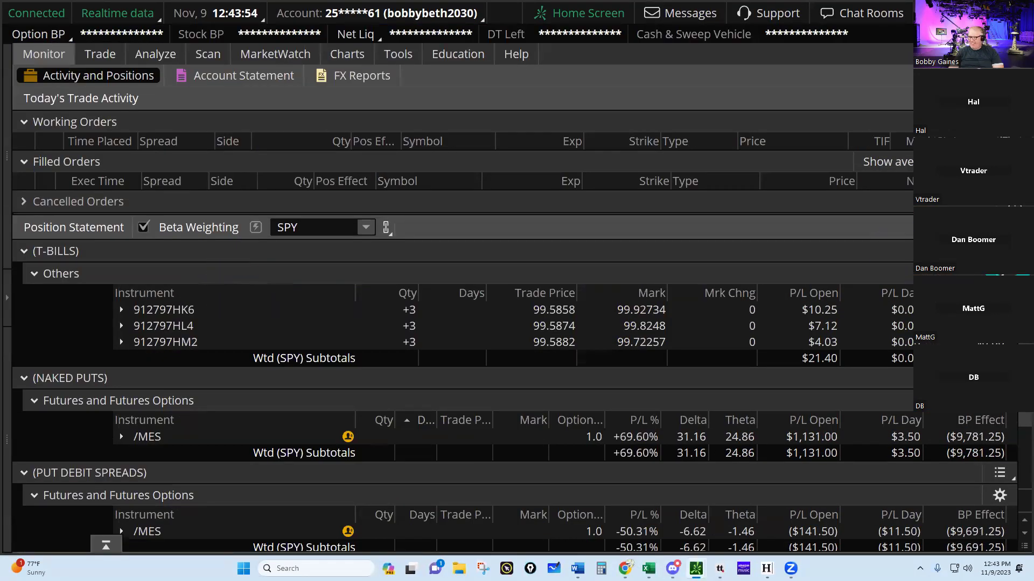
click(999, 472)
click(844, 77)
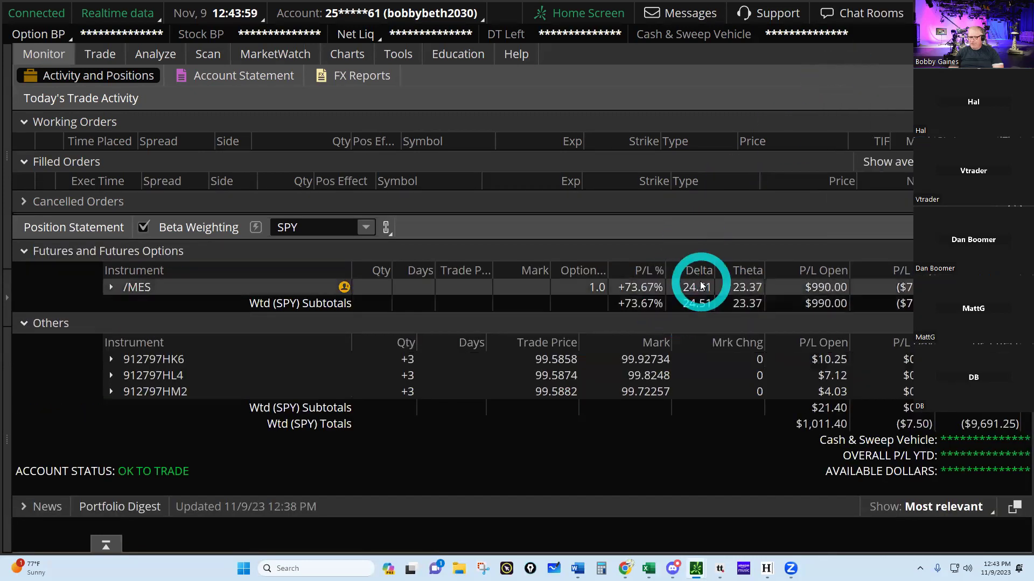
Switch back to the ROTH IRA spreadsheet and enter 24 SPY beta deltas and a theta of 23 in row 79 of Greeks & Ratios
mouse_move(648, 568)
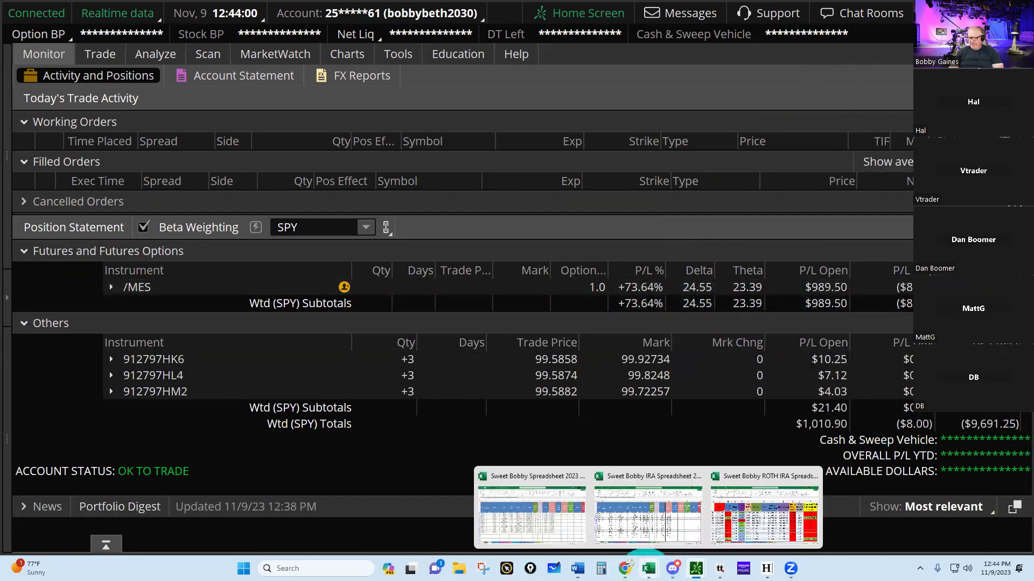
click(751, 538)
scroll(278, 485, down, 6)
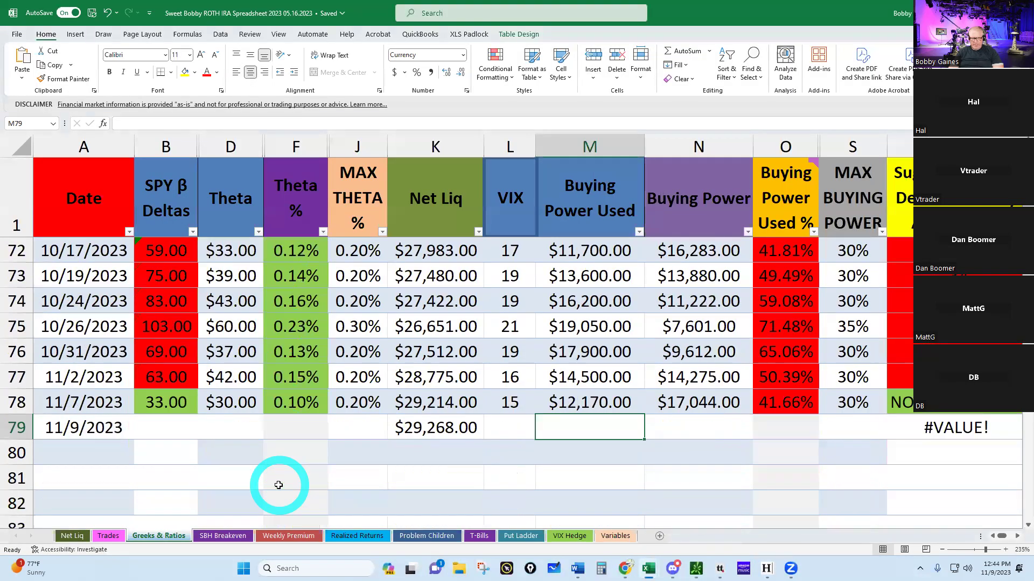
click(150, 270)
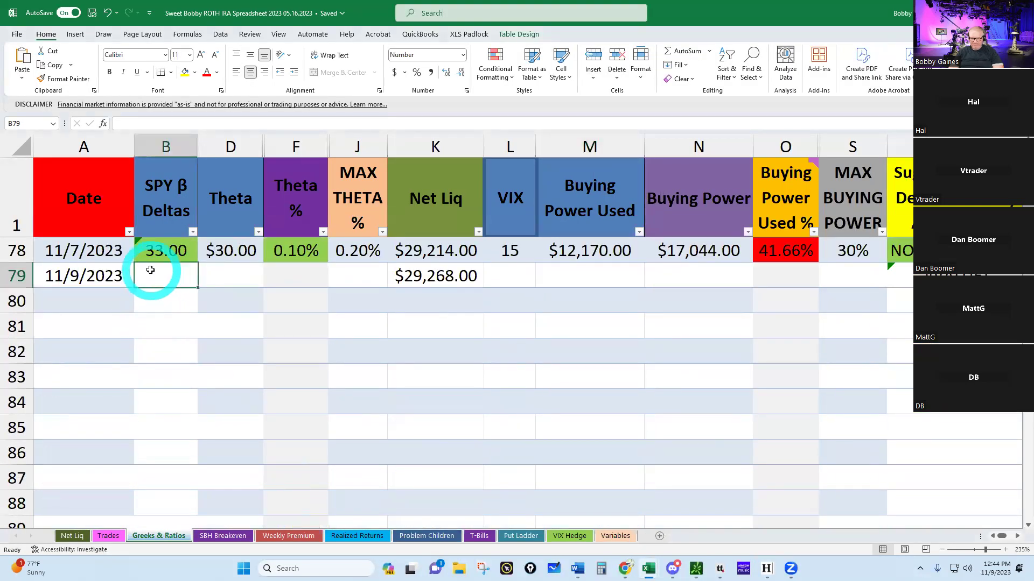
text(24)
key(Tab)
text(2)
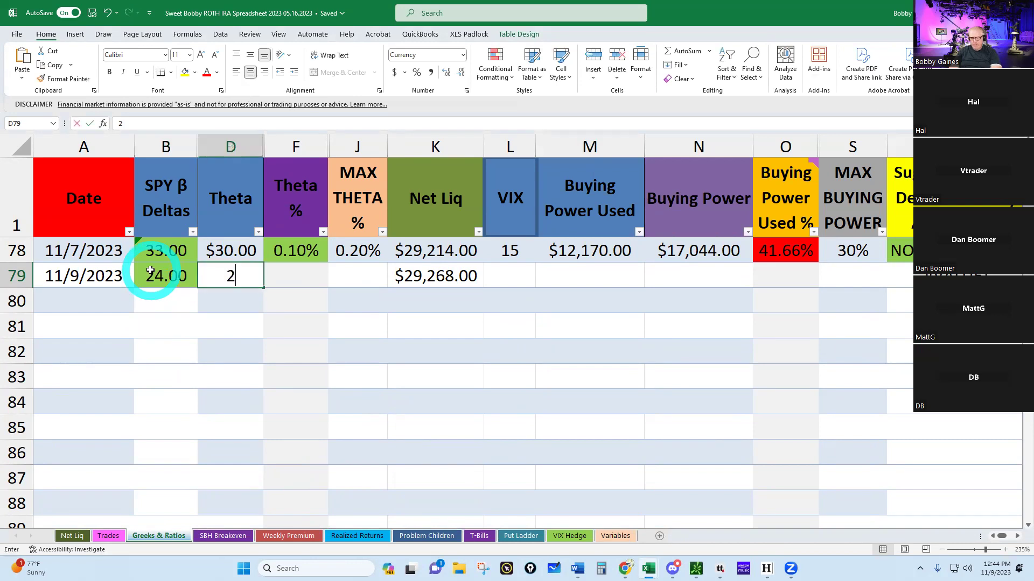
text(3)
Set the VIX value for 11/9/2023 to 14 in row 79
key(Tab)
key(Tab)
key(Tab)
key(Tab)
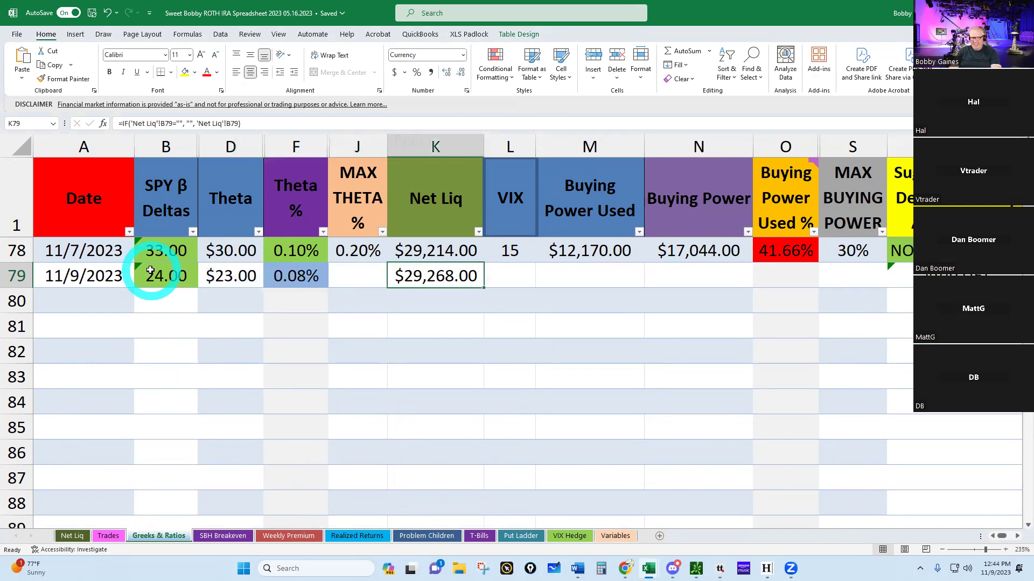
text(14)
key(Return)
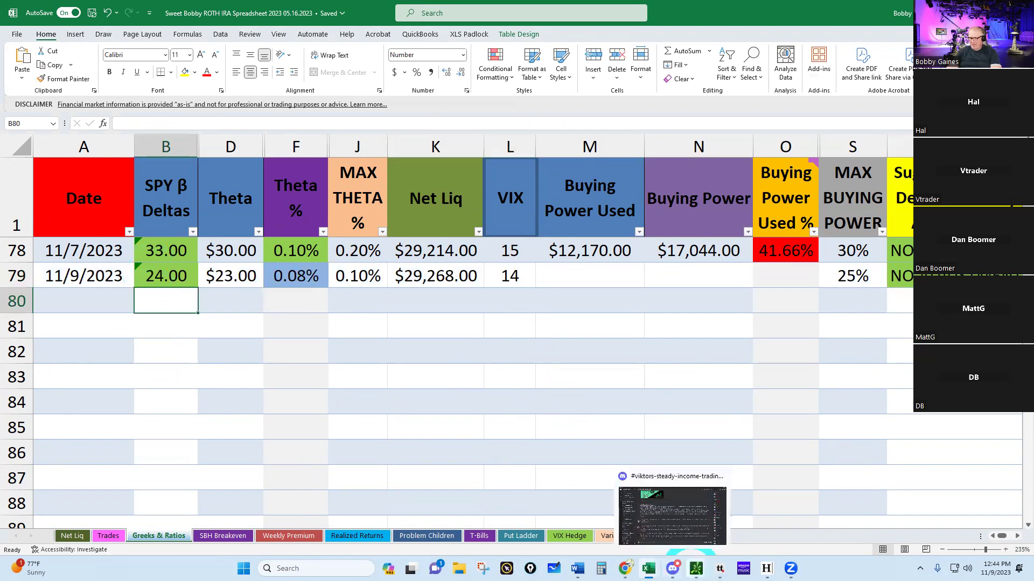
Check the total buying power effect in thinkorswim and enter 9700 as Buying Power Used in row 79 of the ROTH IRA spreadsheet
click(608, 534)
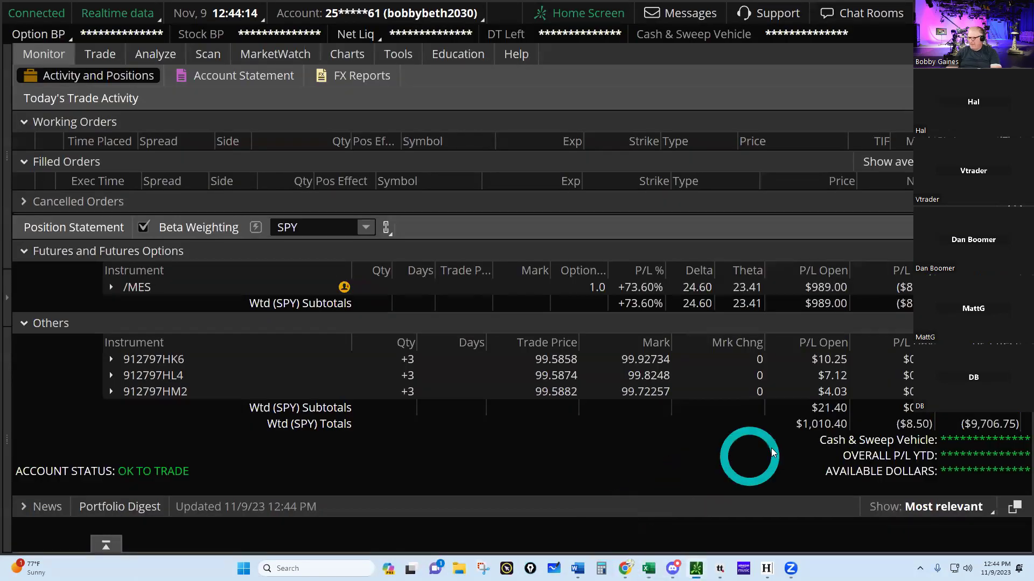
mouse_move(648, 568)
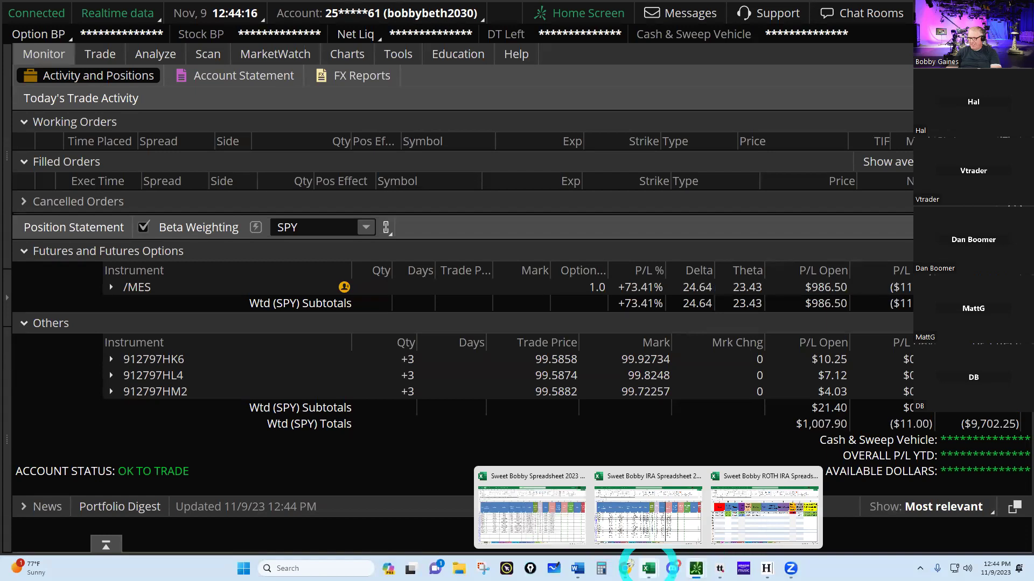
click(752, 520)
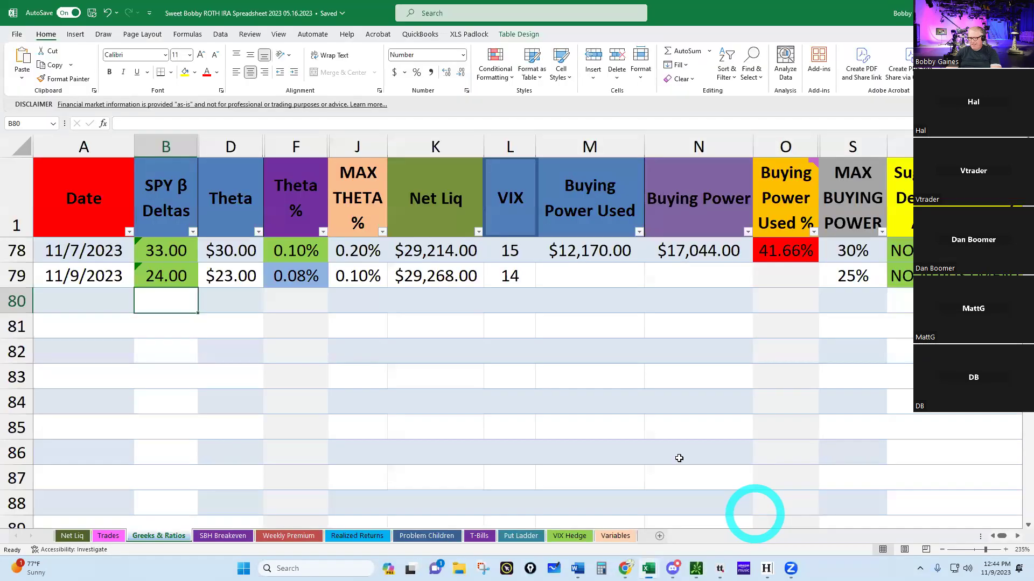
click(557, 280)
text(9700)
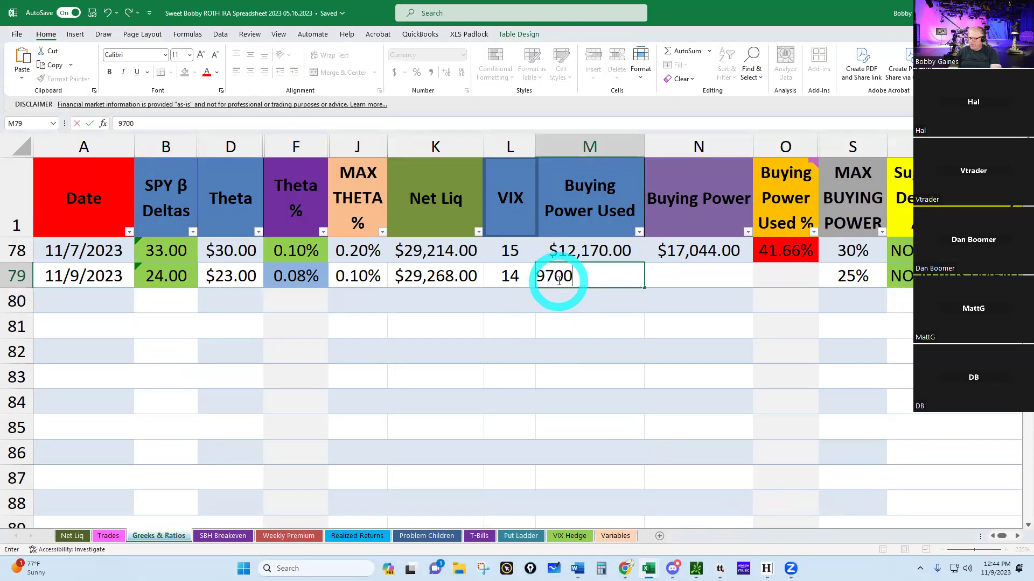
key(Return)
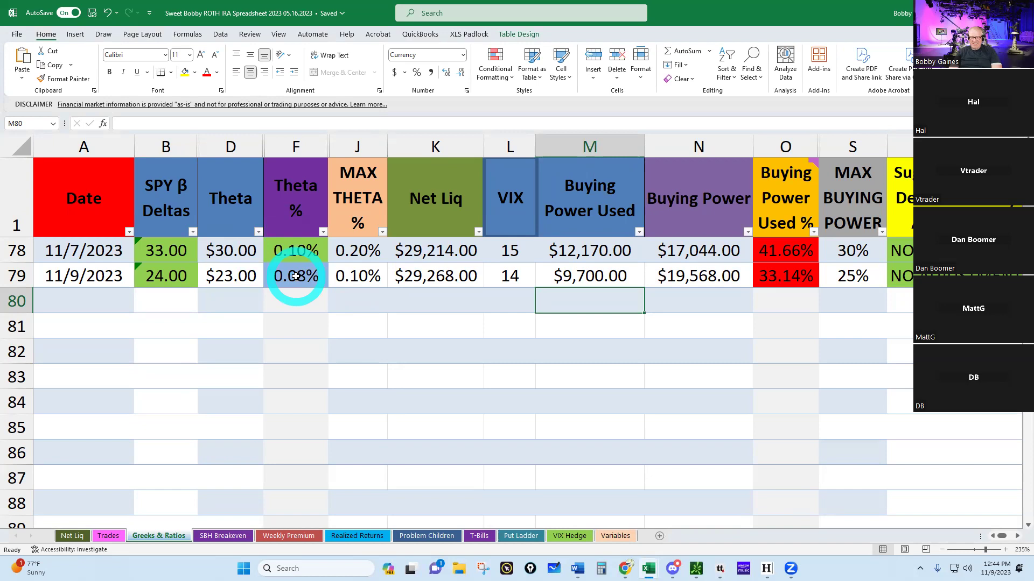
Review the open /MES trades on the Trades sheet for their days left in trade
click(109, 536)
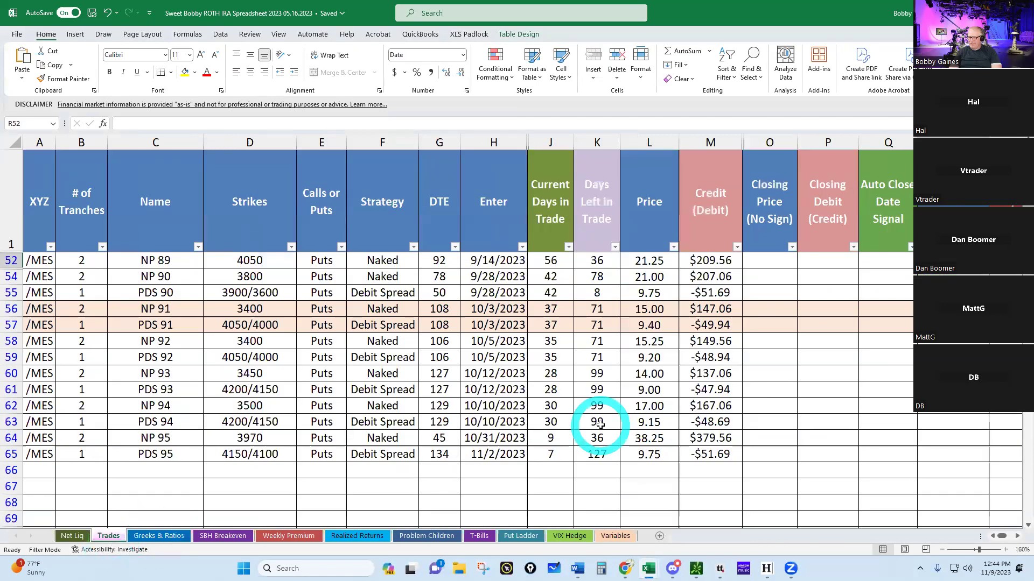
scroll(629, 373, down, 1)
scroll(630, 373, down, 1)
scroll(629, 373, up, 2)
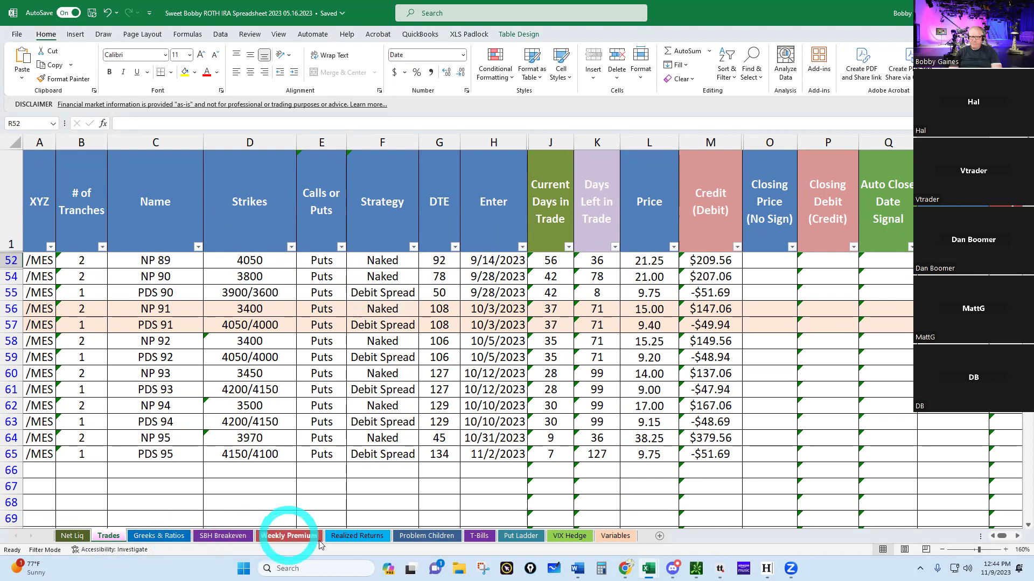
Refresh all data on the Realized Returns sheet to compare the account's performance with SPY
click(358, 537)
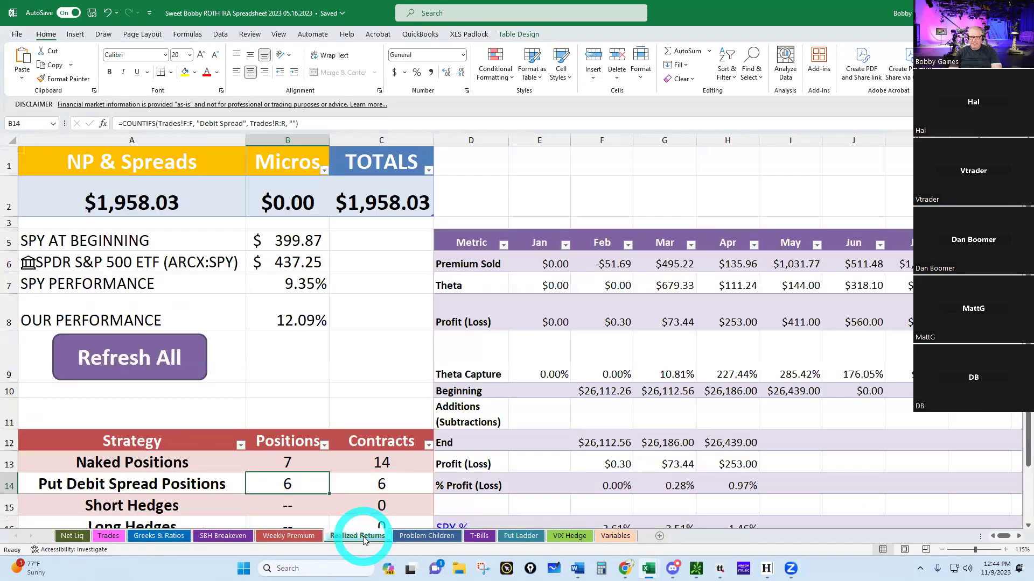
click(151, 360)
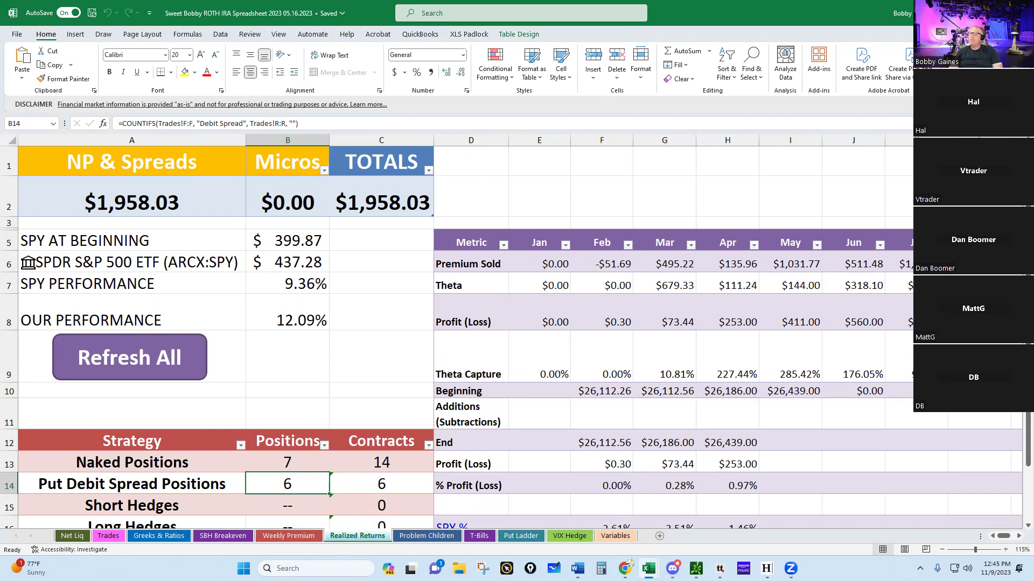
key(alt+Tab)
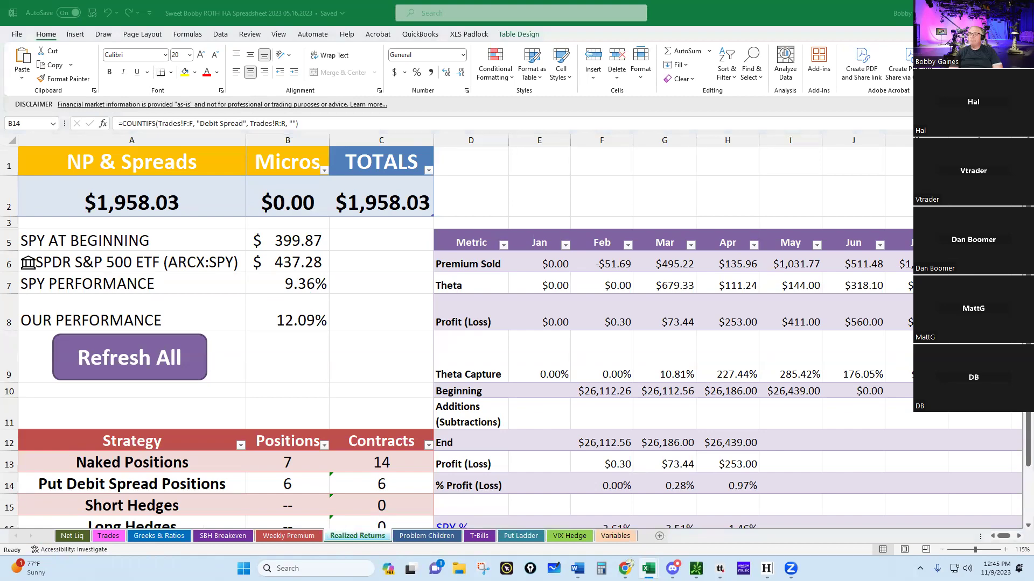